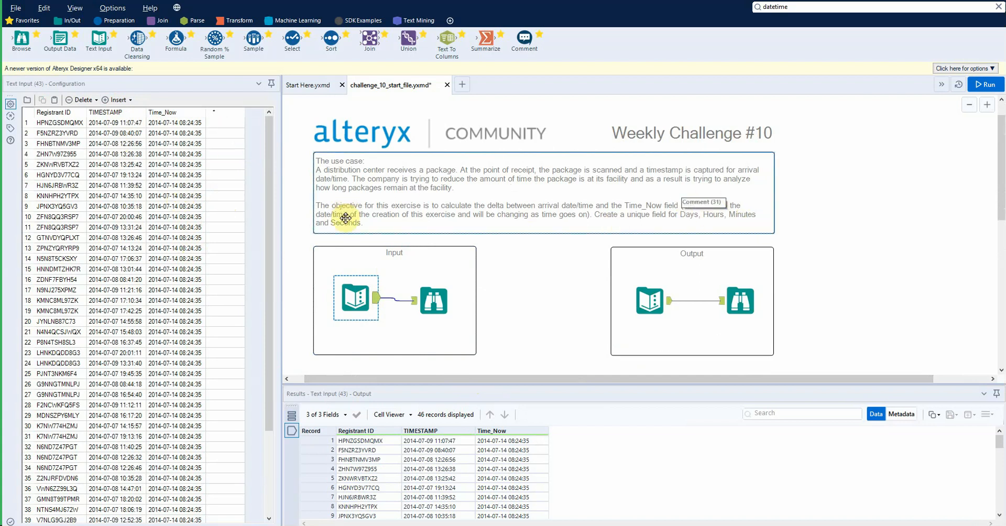
- Read the use case and objective of Weekly Challenge #10 and examine the records of the Input container's Text Input tool
left_click(511, 255)
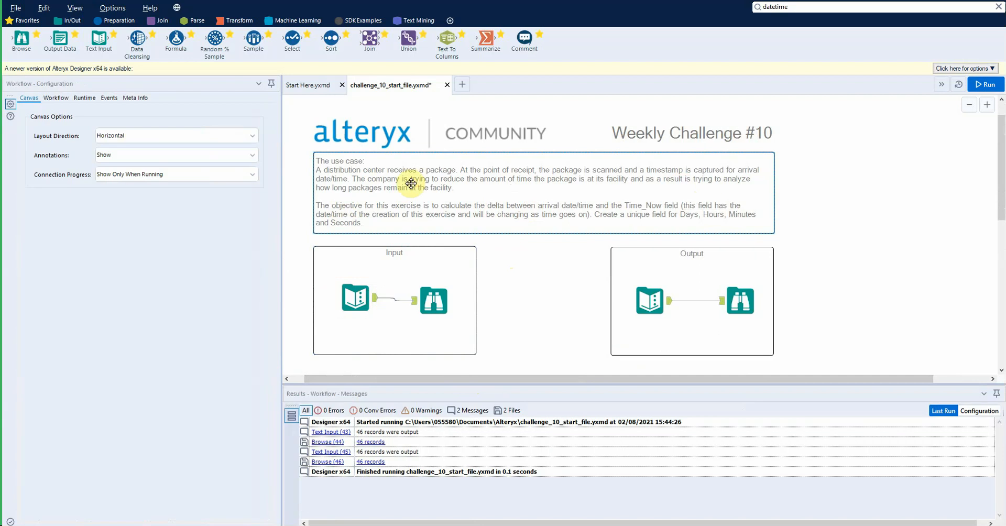
scroll(411, 184, "up", 1)
left_click_drag(480, 379, 444, 379)
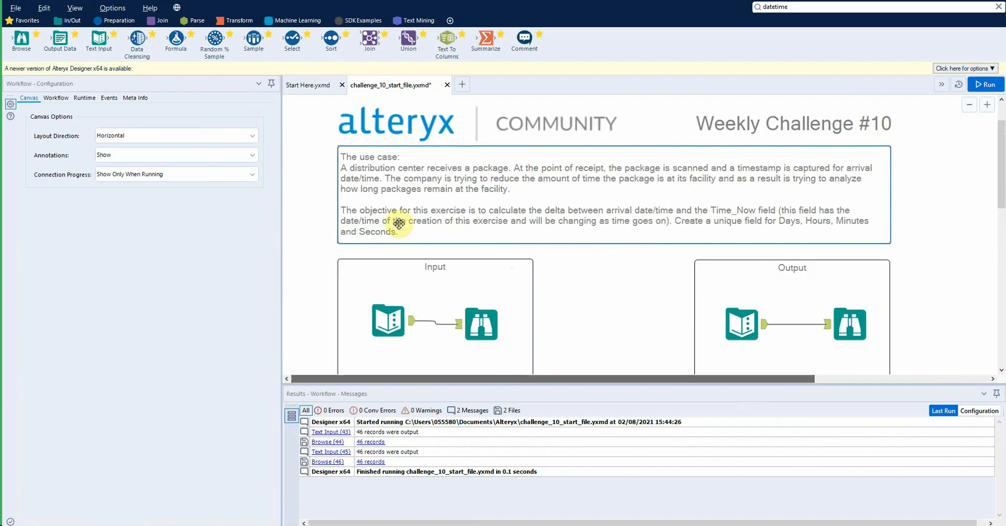
left_click(374, 312)
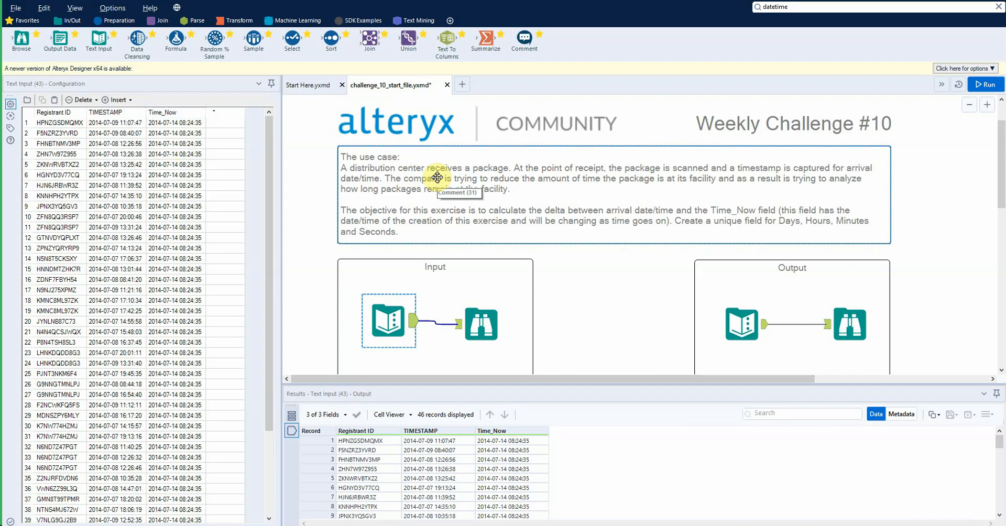
left_click(310, 166)
scroll(311, 166, "down", 3)
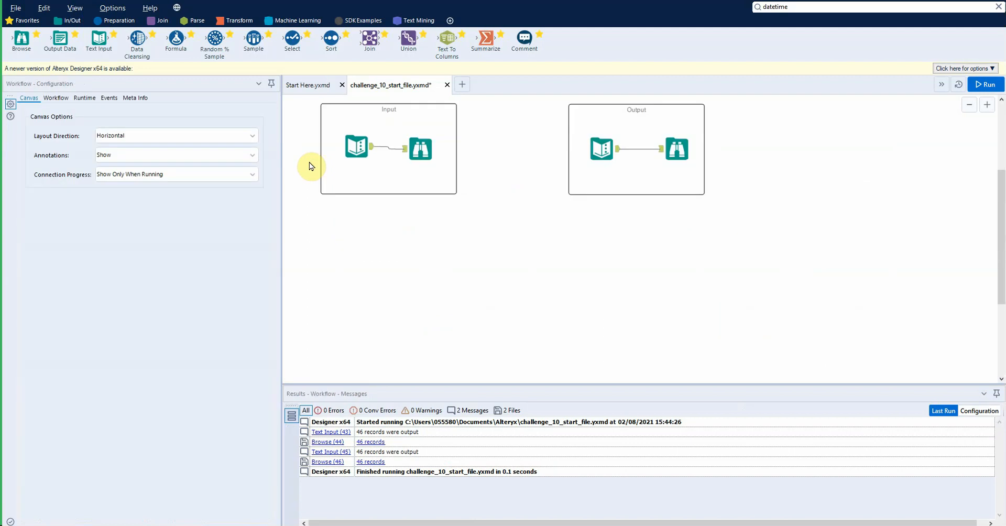
scroll(311, 166, "up", 1)
left_click(355, 220)
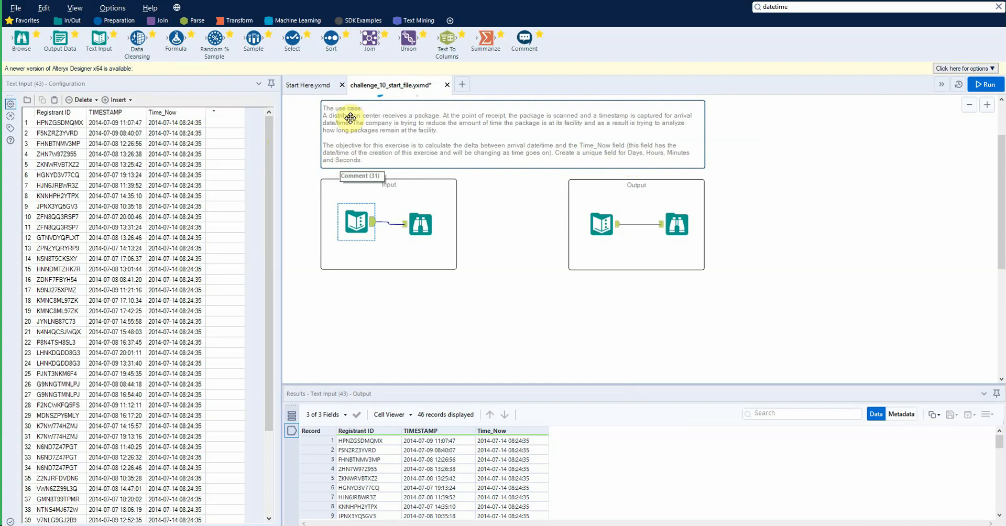
- Look up the DateTime tool, open its example workflow to see what it explains, and close the example
left_click(193, 24)
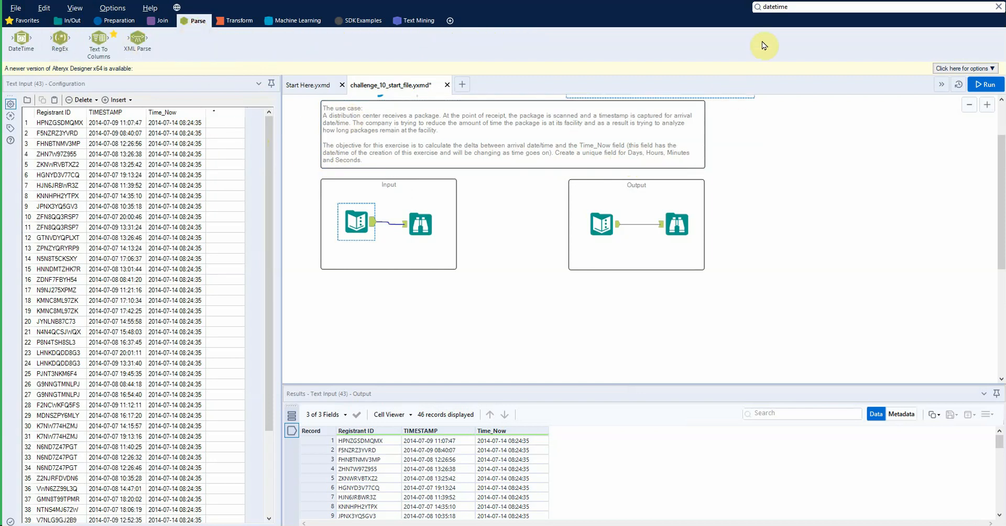
left_click(799, 8)
left_click_drag(800, 40, 799, 11)
left_click(800, 7)
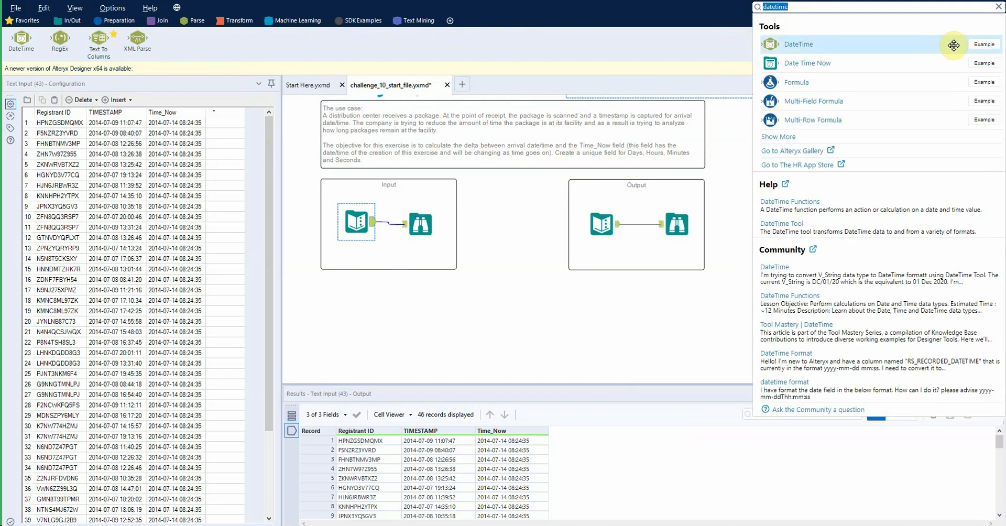
left_click(983, 46)
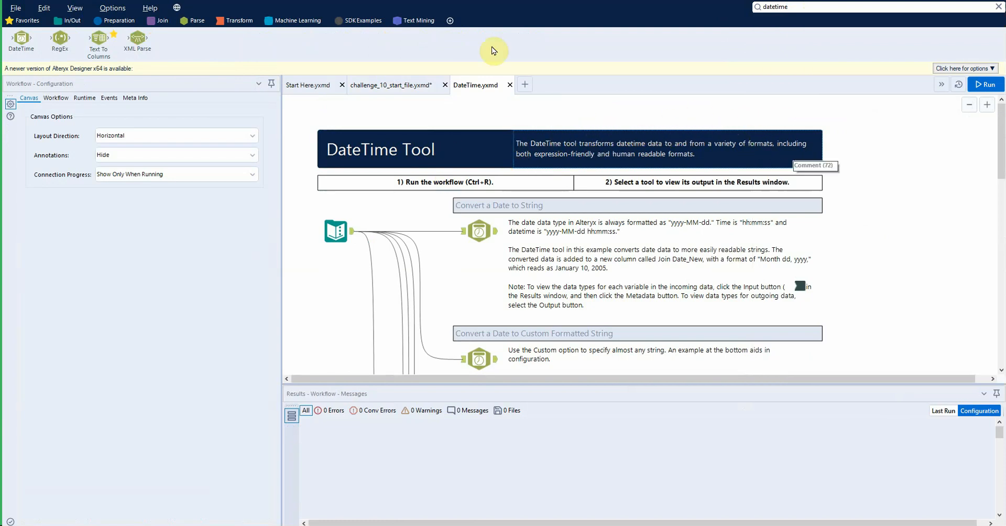
left_click(510, 85)
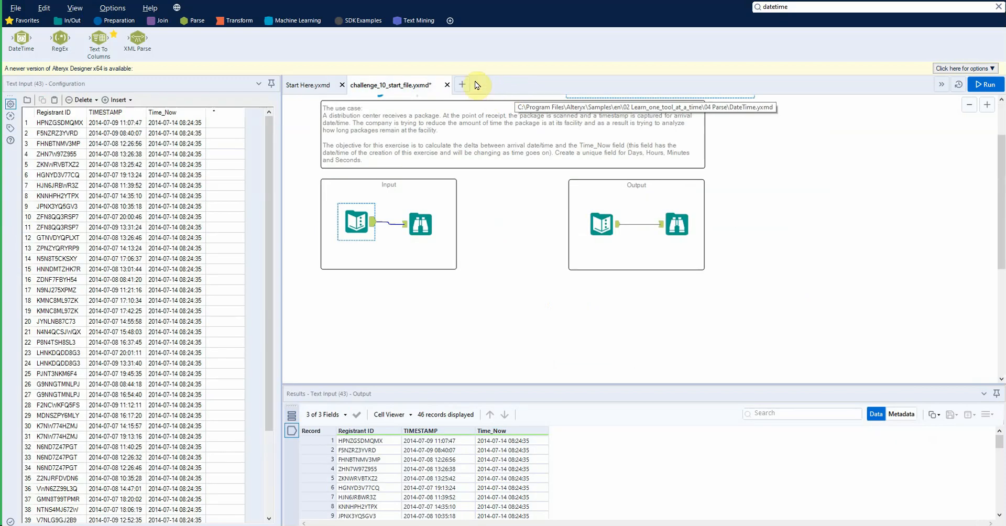
left_click(785, 8)
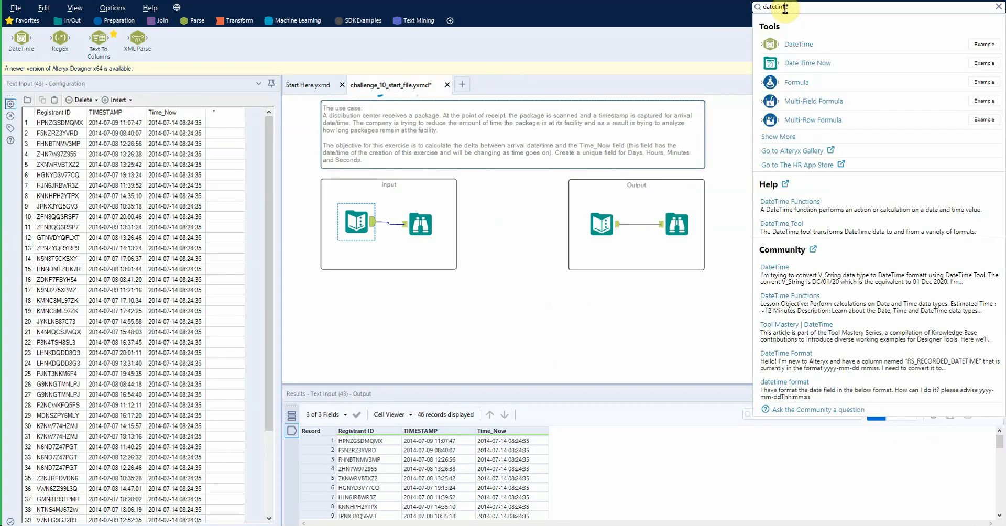
double_click(785, 8)
left_click_drag(780, 45, 526, 76)
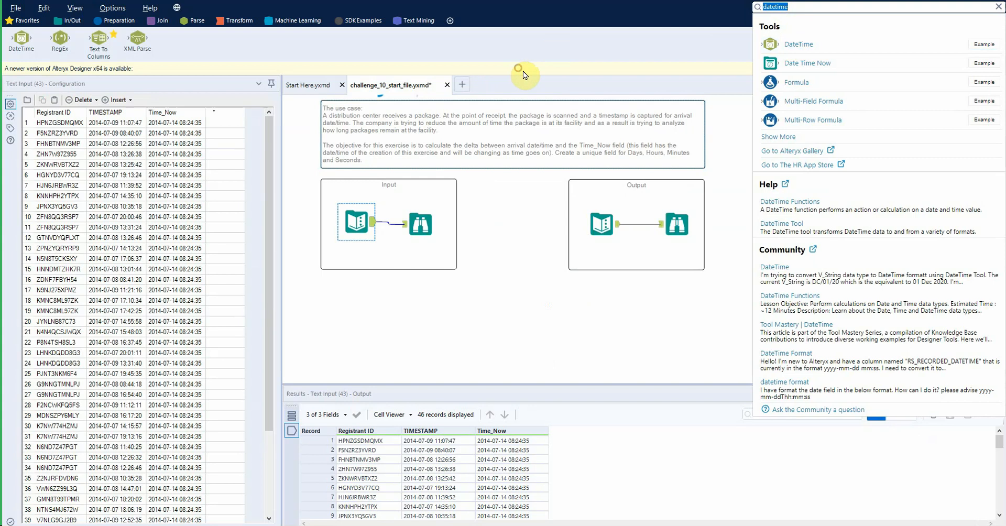
left_click(531, 91)
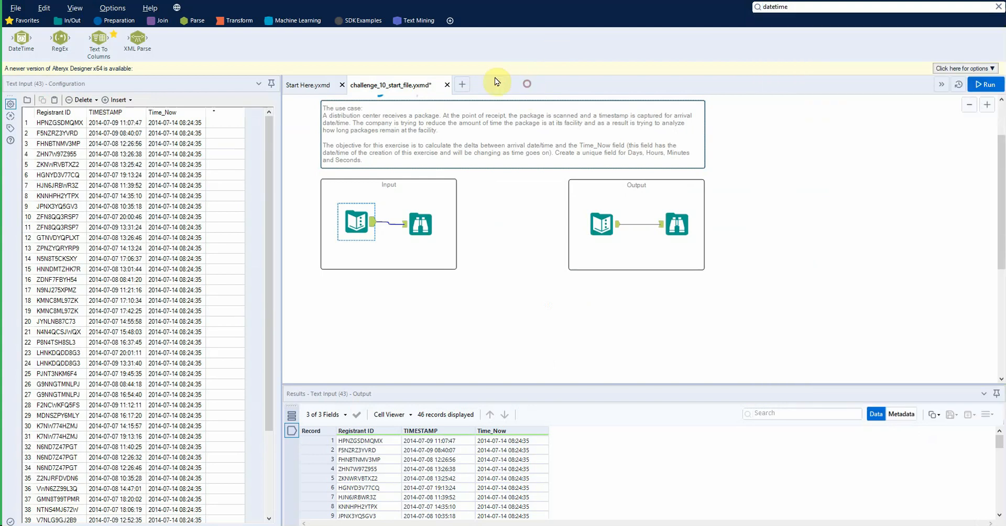
- Place a Formula tool below the Input container and connect the input data's Text Input tool to it
left_click(76, 25)
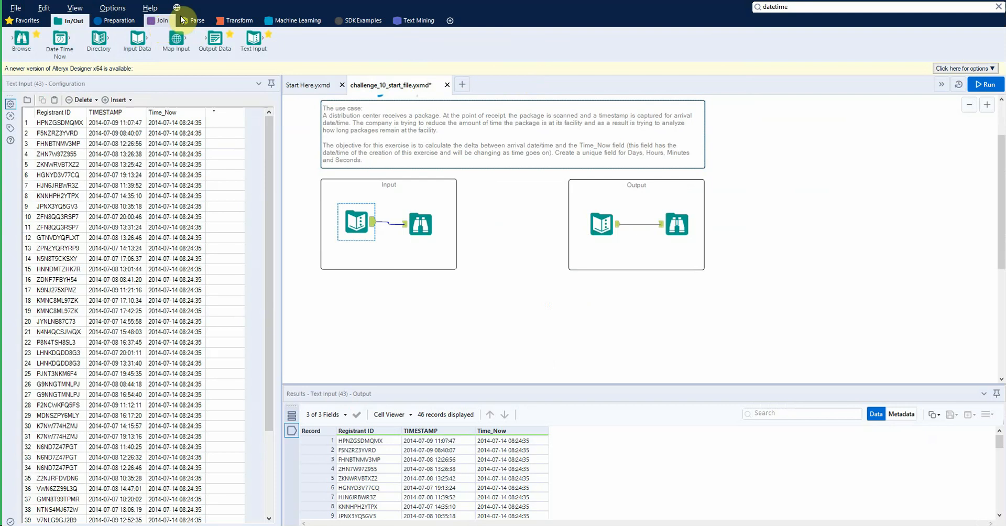
left_click(110, 23)
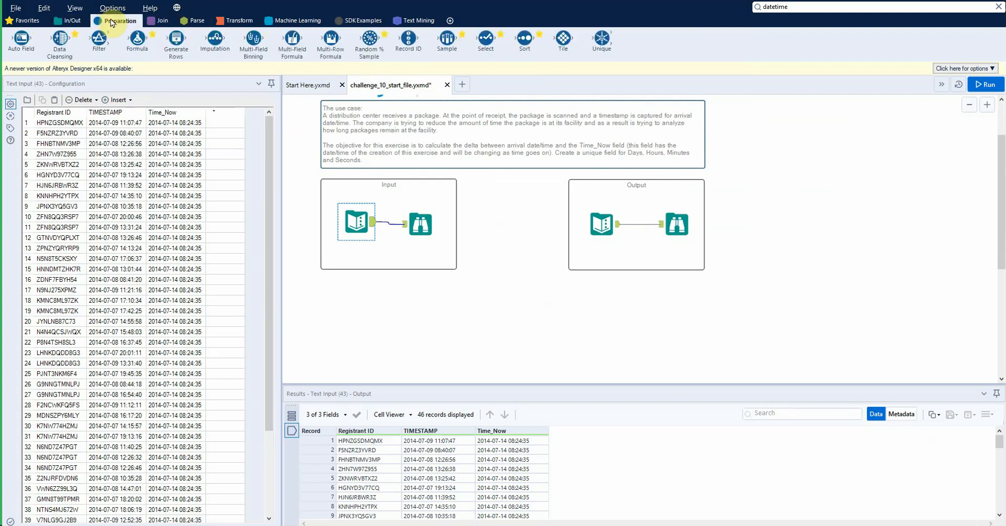
left_click_drag(137, 39, 434, 312)
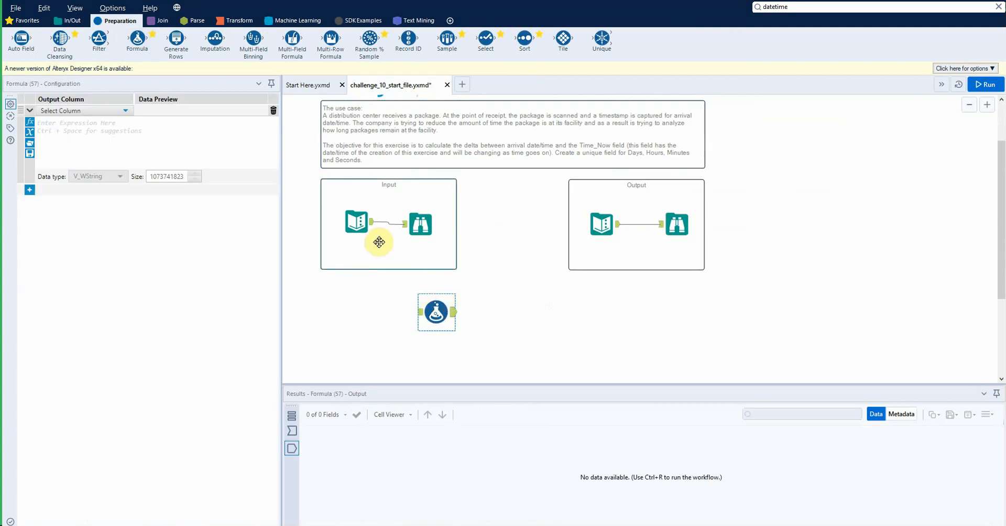
left_click(354, 226)
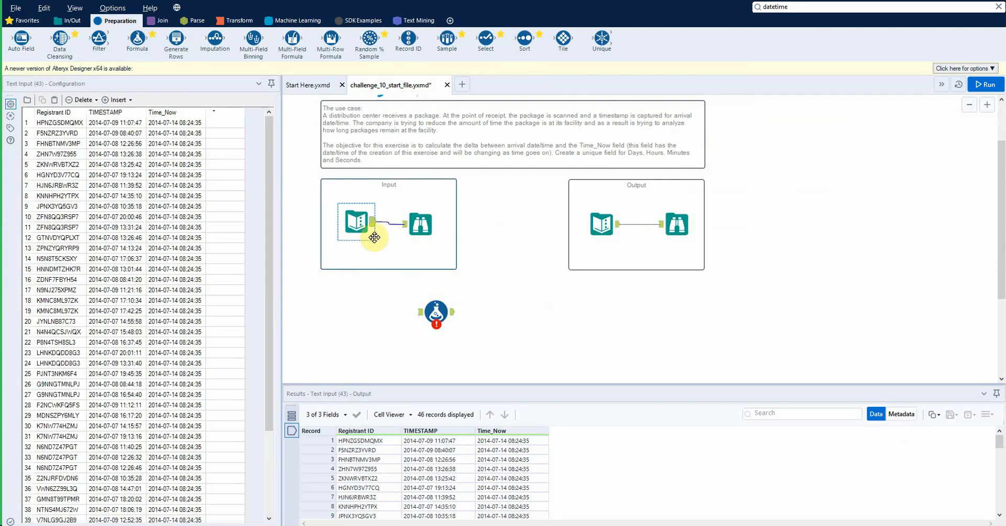
left_click_drag(373, 222, 436, 320)
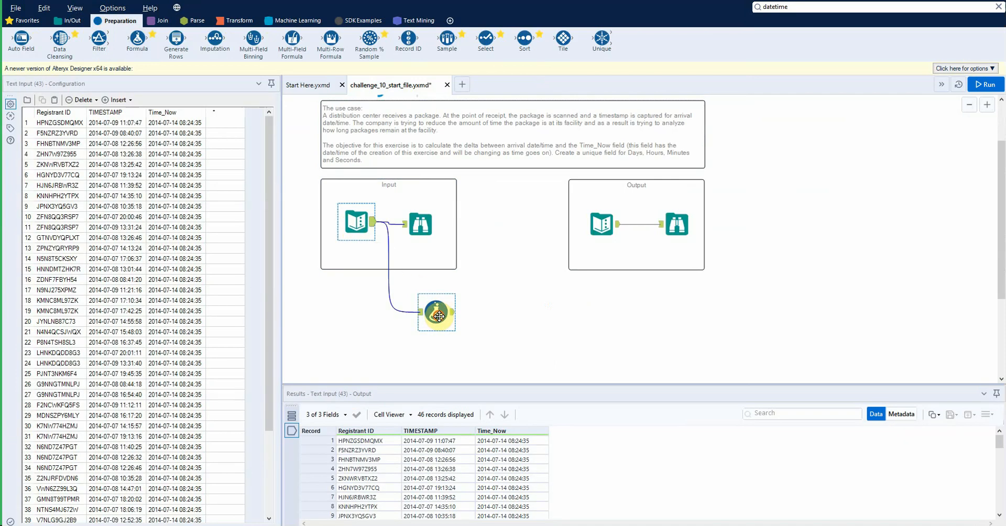
- Display the Formula tool's incoming data and enlarge the results area
left_click(435, 316)
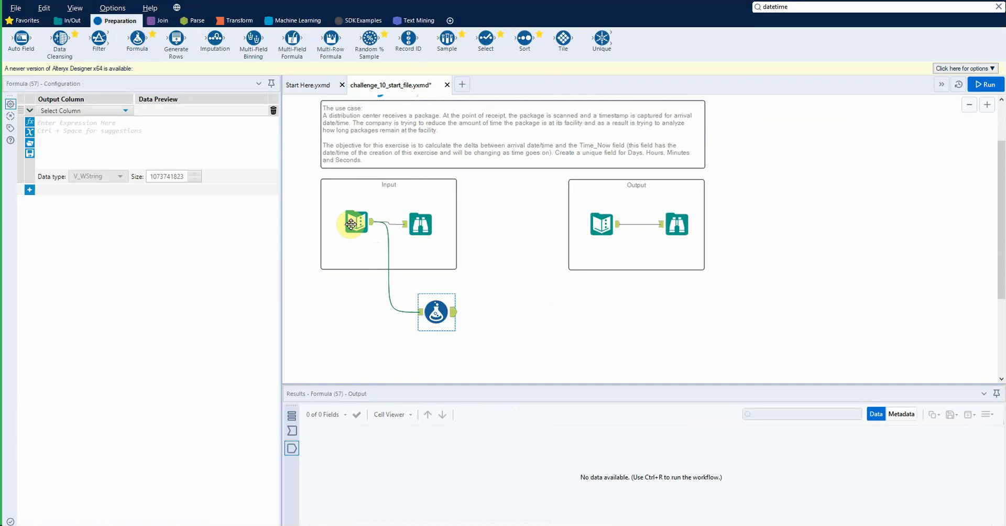
left_click(292, 430)
left_click_drag(323, 355, 325, 348)
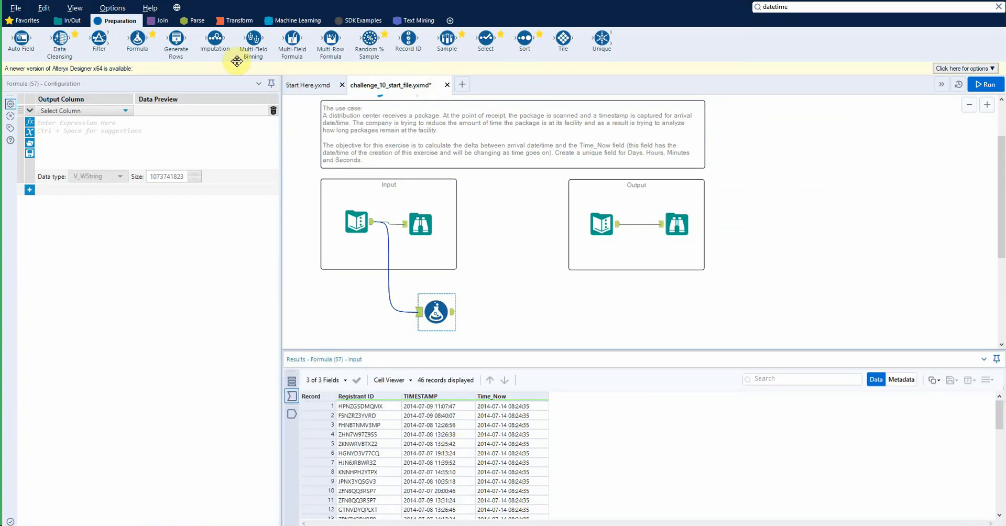
- Insert a Select tool on the connection between the Text Input and Formula tools and line it up with the Formula tool
left_click_drag(486, 39, 394, 303)
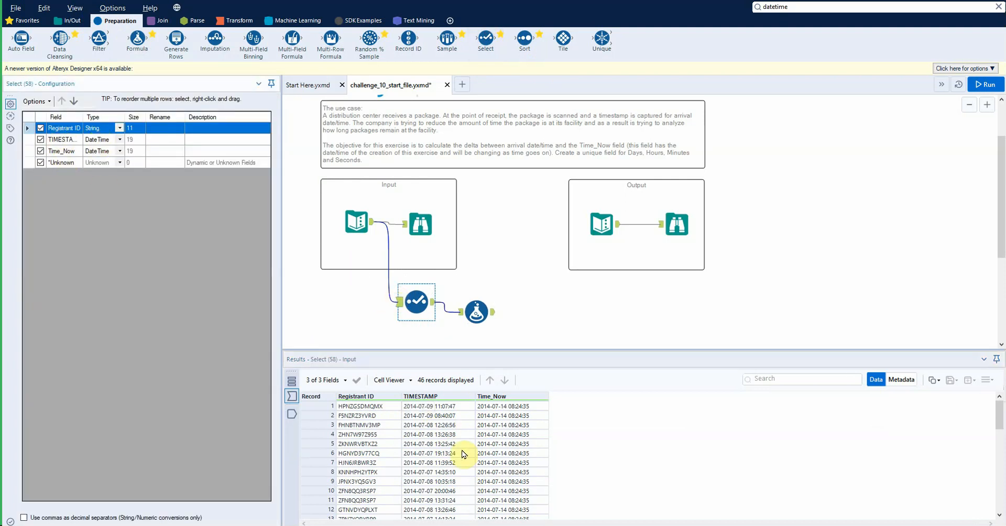
left_click_drag(476, 312, 401, 324)
left_click_drag(414, 300, 414, 308)
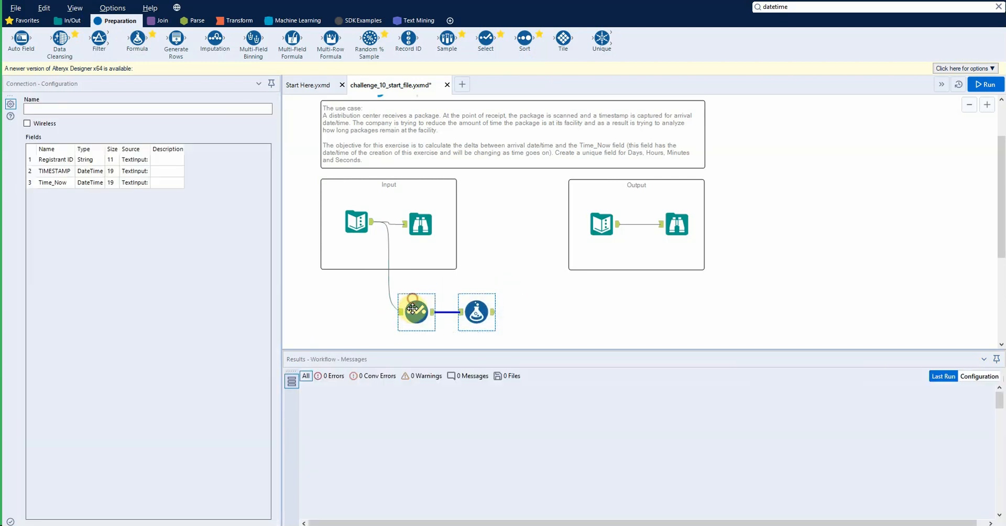
- Run the workflow and add an output column named Total Duration in the Formula tool
key("ctrl+r")
left_click(415, 313)
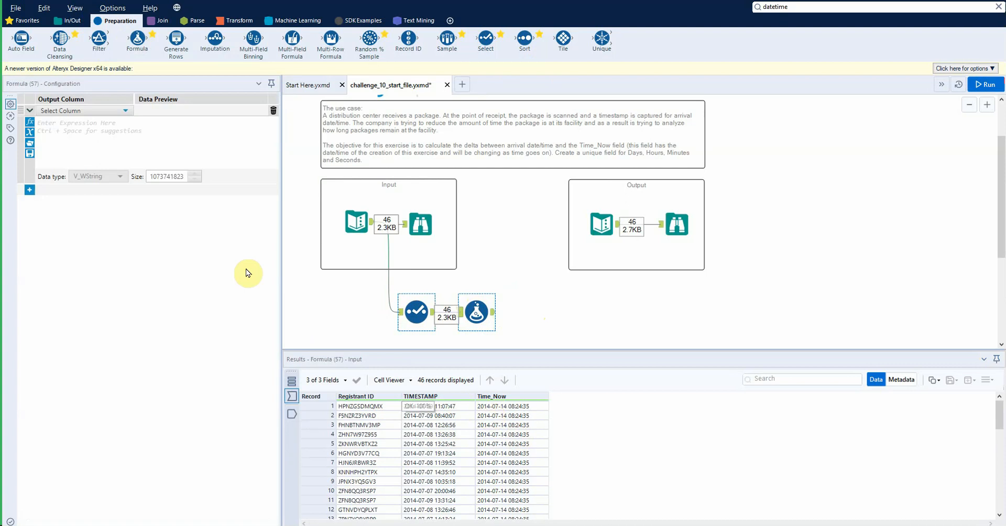
left_click(105, 112)
left_click(88, 121)
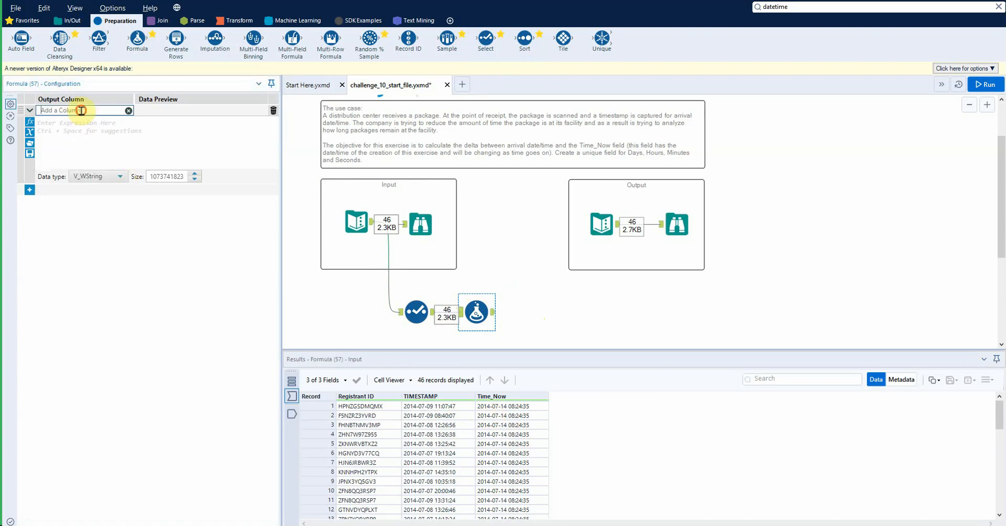
type("Total Duration")
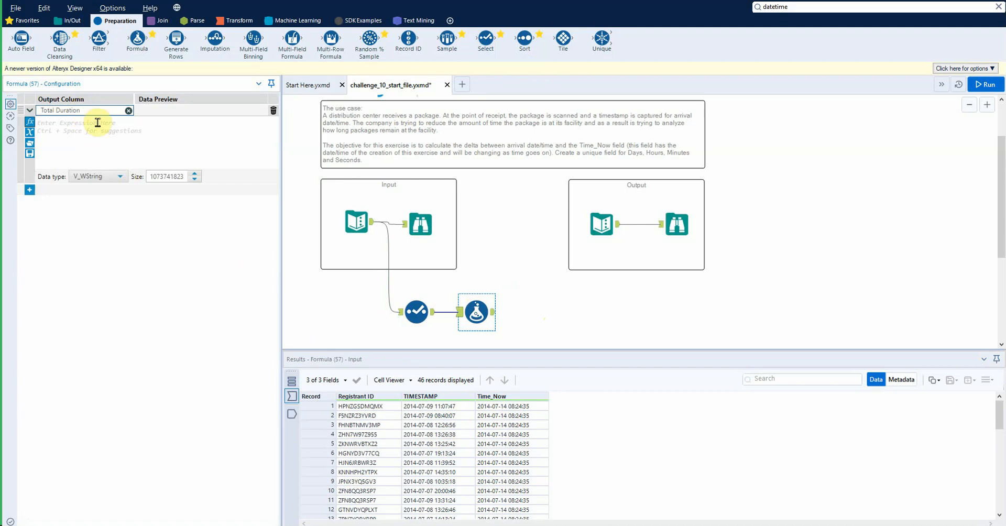
- Try to calculate Total Duration with the expression [Time_Now]-[TIMESTAMP], run the workflow and check the Formula tool's outcome
left_click(96, 130)
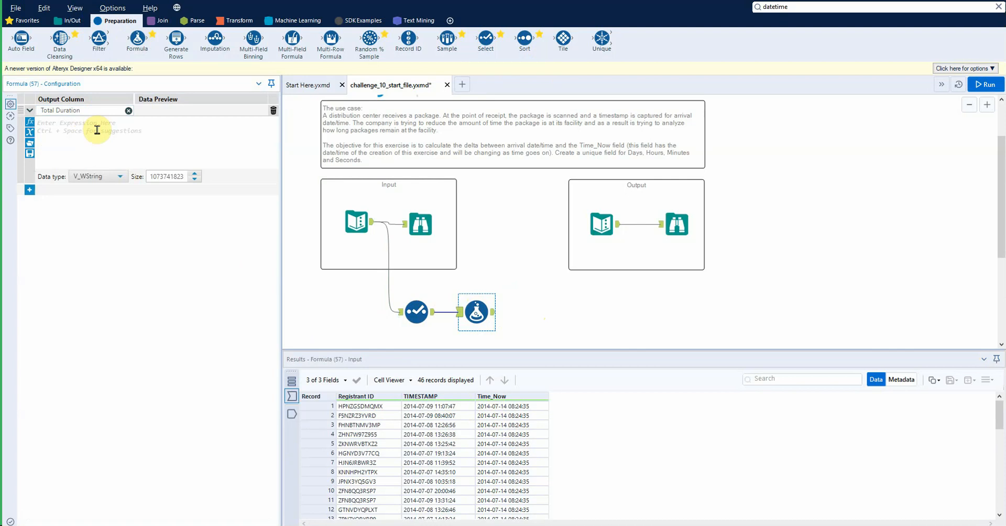
type("Time_")
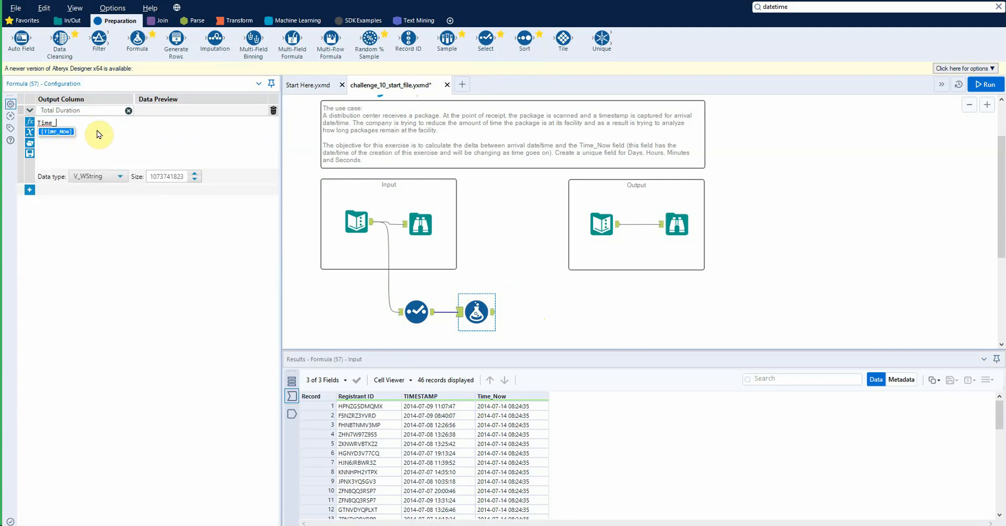
key("Return")
type("-T")
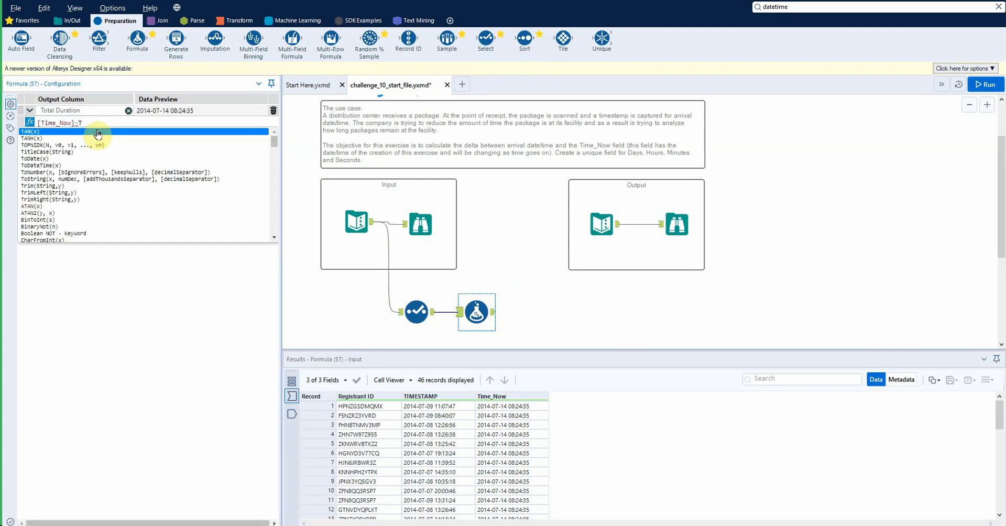
type("imesta")
double_click(98, 138)
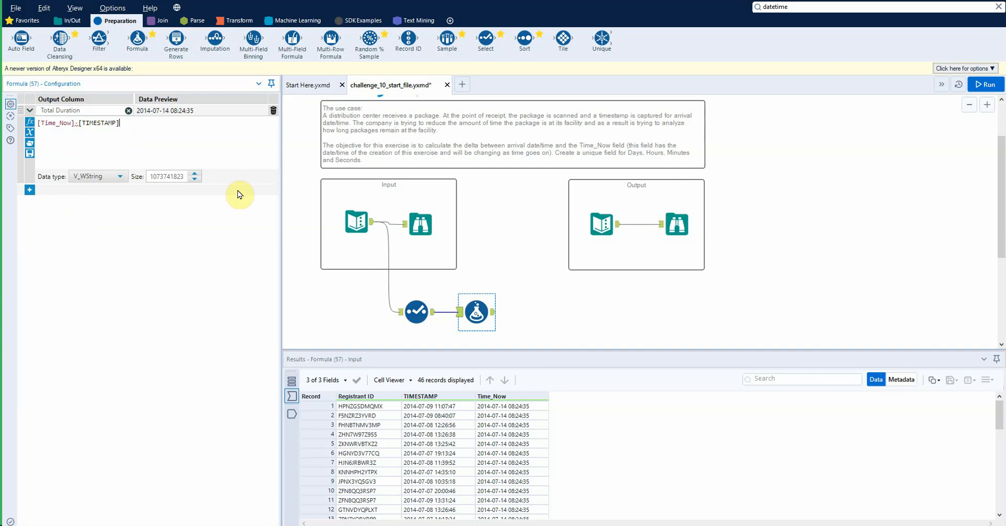
key("ctrl+r")
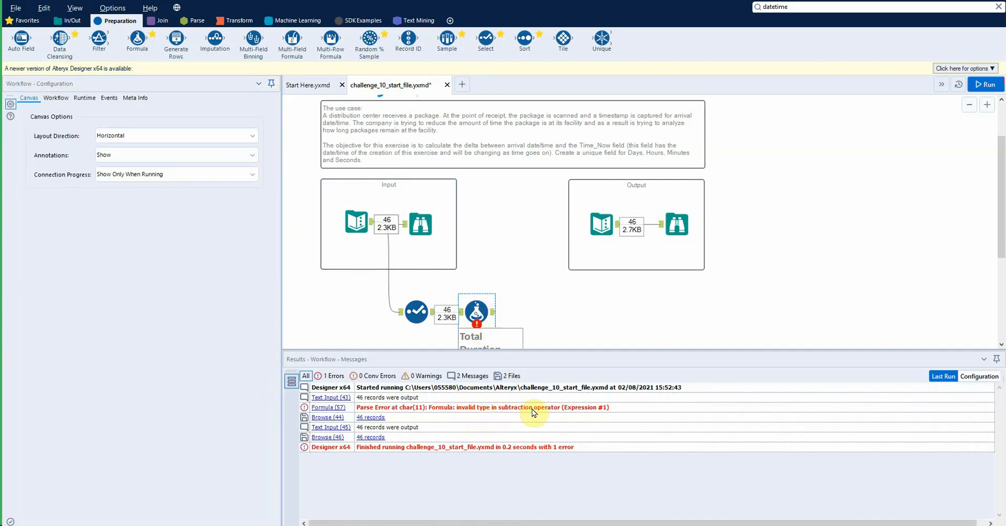
scroll(475, 256, "down", 1)
mouse_move(473, 258)
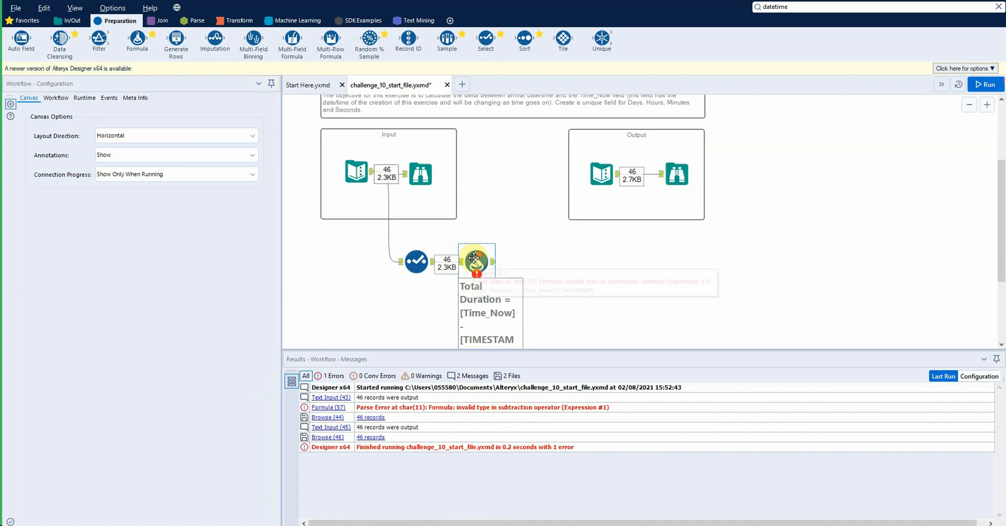
scroll(474, 258, "down", 1)
- Replace the Total Duration expression in the Formula tool with the DateTimeDiff function and clear its placeholder arguments
left_click(444, 260)
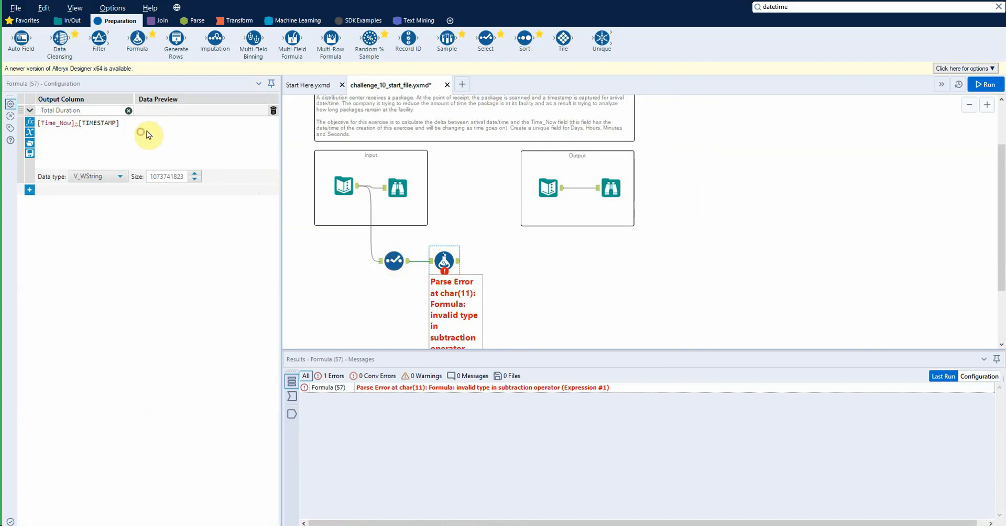
left_click_drag(146, 136, 35, 116)
type("dat")
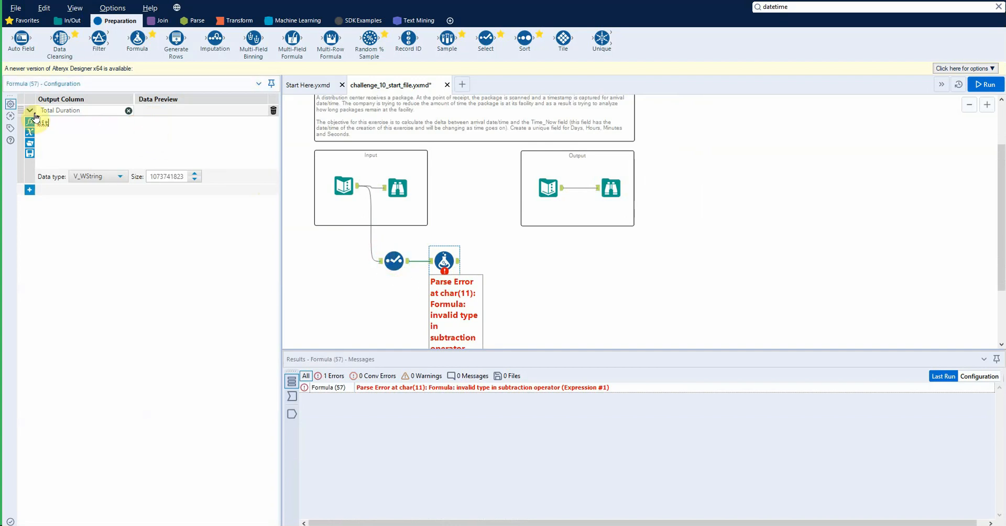
type("et")
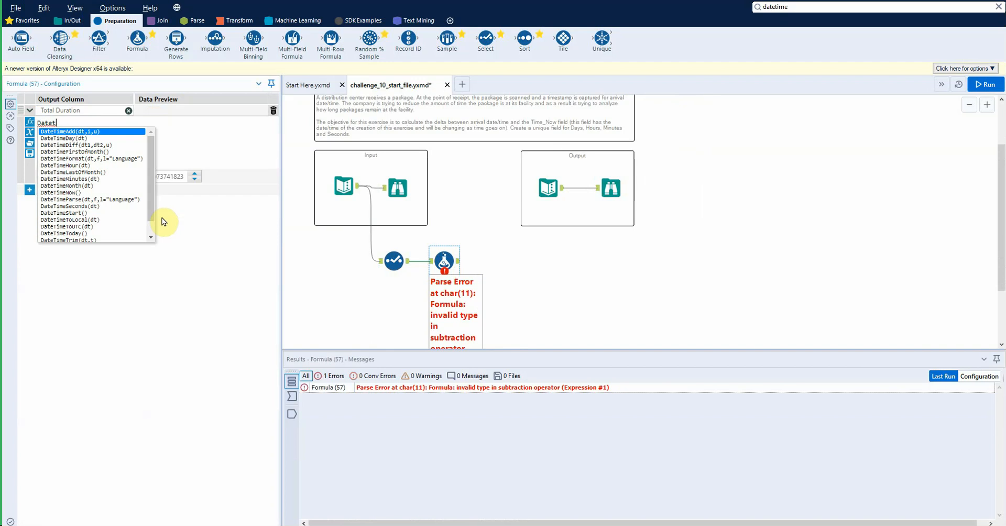
type("imed")
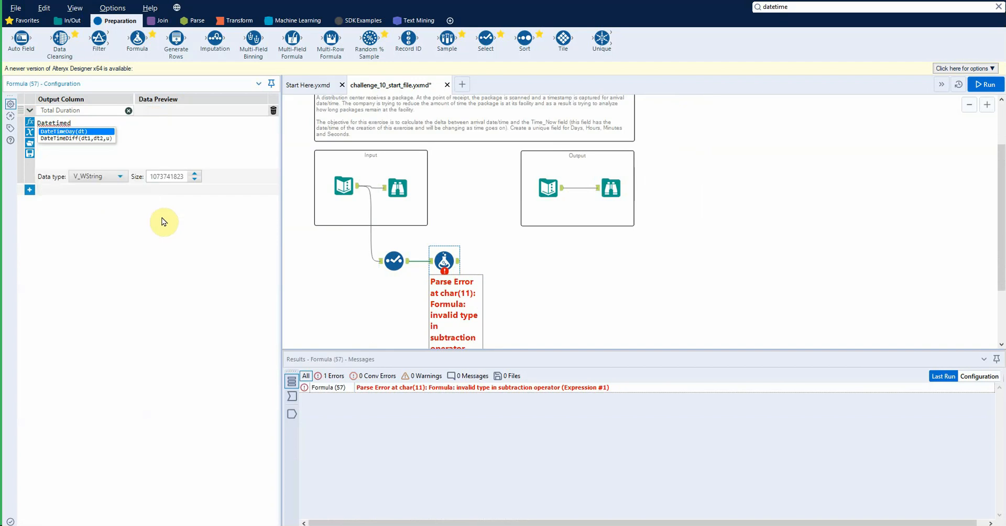
left_click(73, 138)
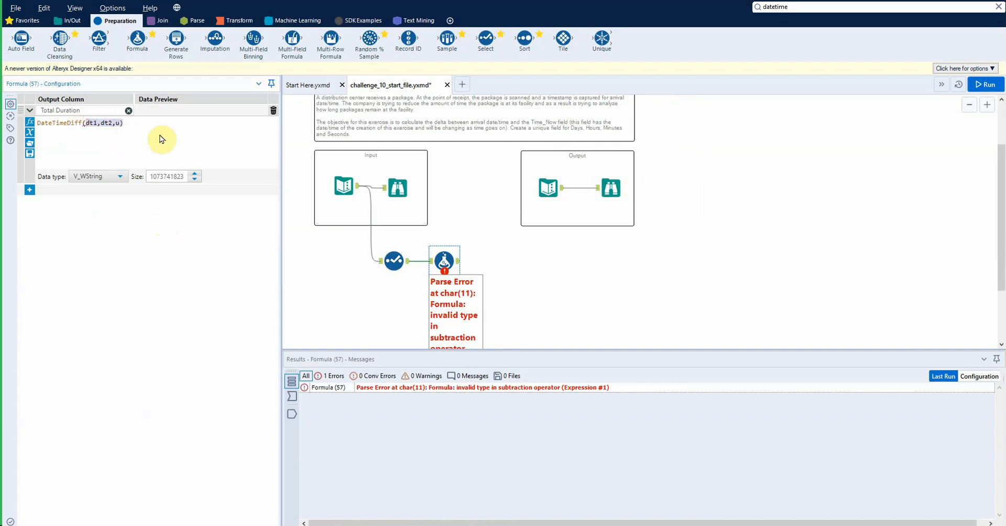
key("BackSpace")
- Consult the Formula tool's incoming data and complete the expression as DateTimeDiff([Time_Now],[TIMESTAMP],"seconds")
left_click(292, 414)
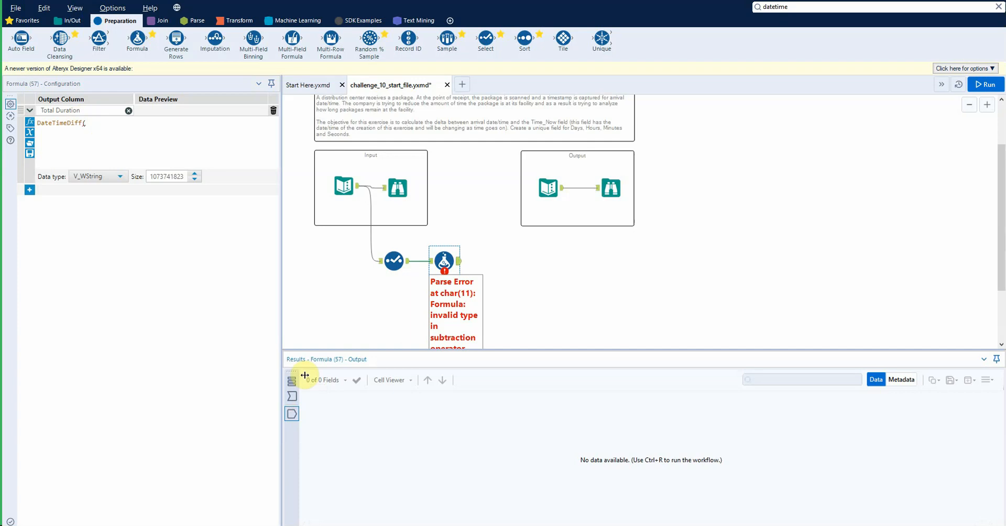
left_click(289, 396)
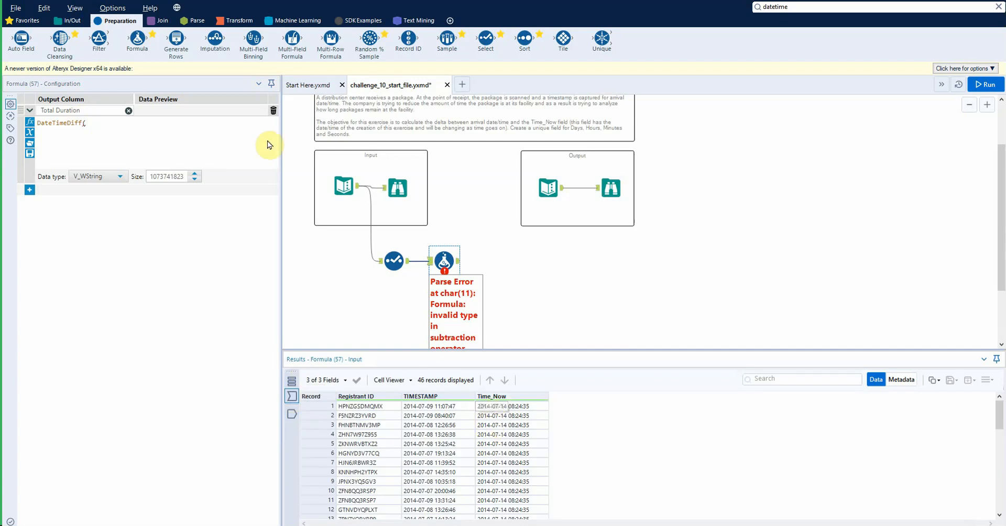
type("Time_n")
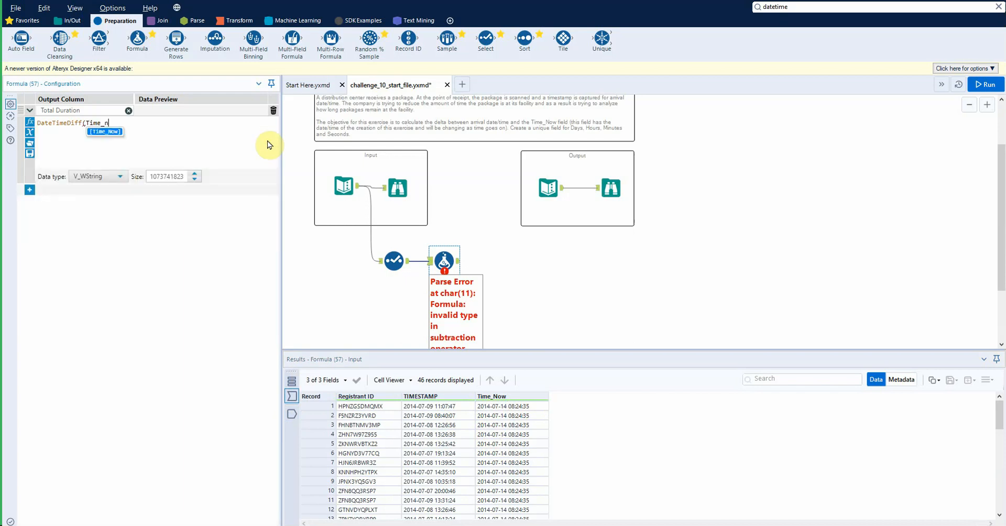
key("Return")
type(",")
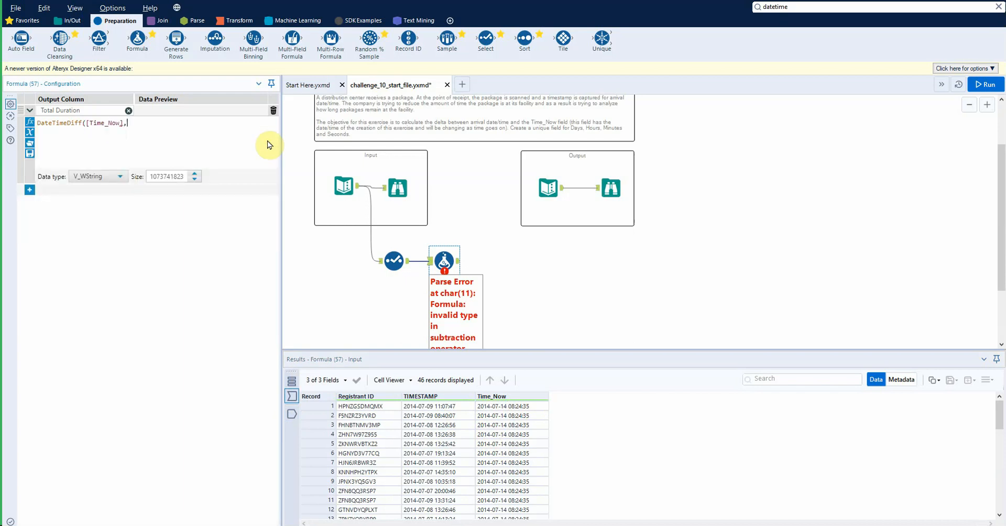
type("Time")
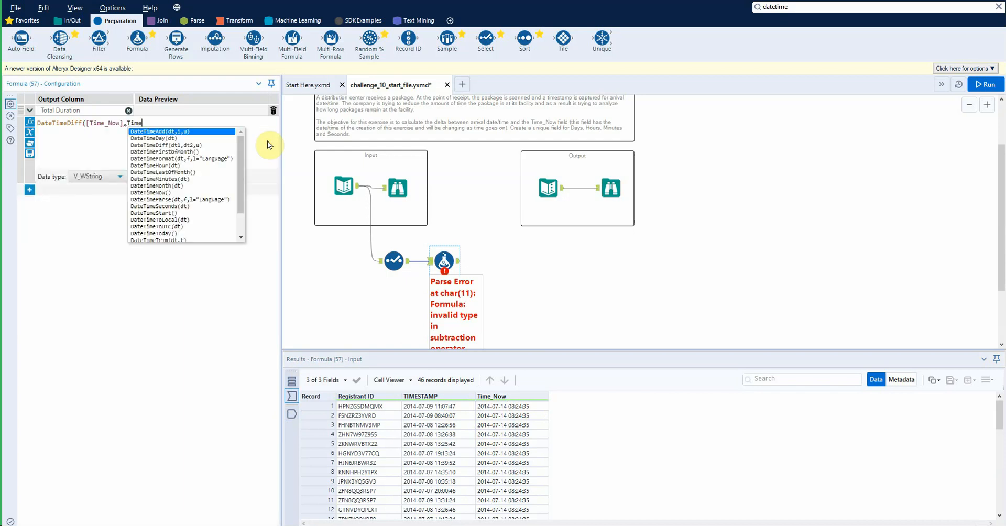
type("st")
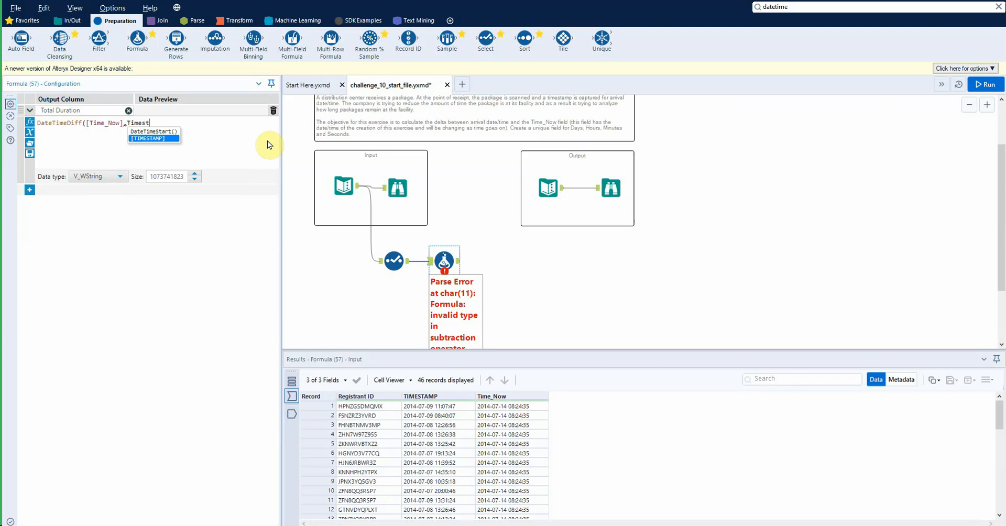
key("Return")
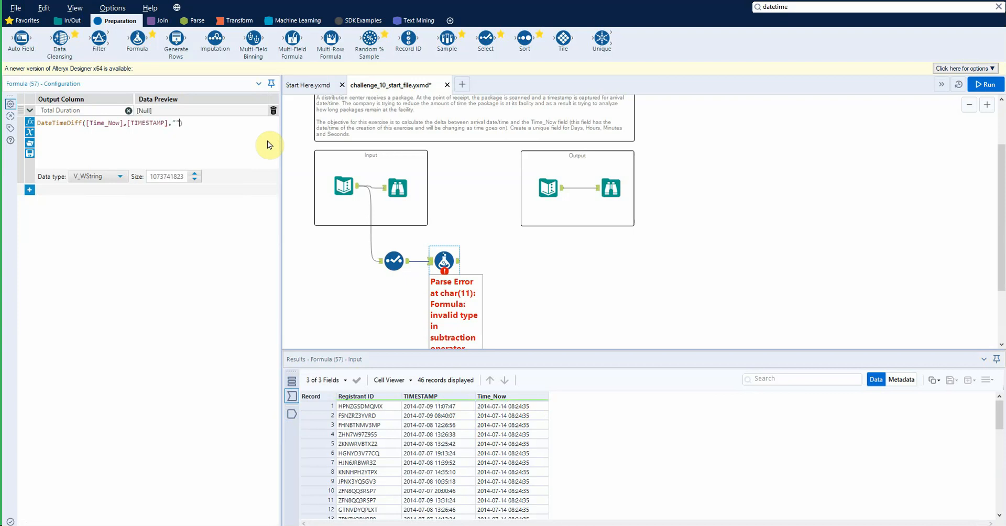
scroll(449, 141, "up", 2)
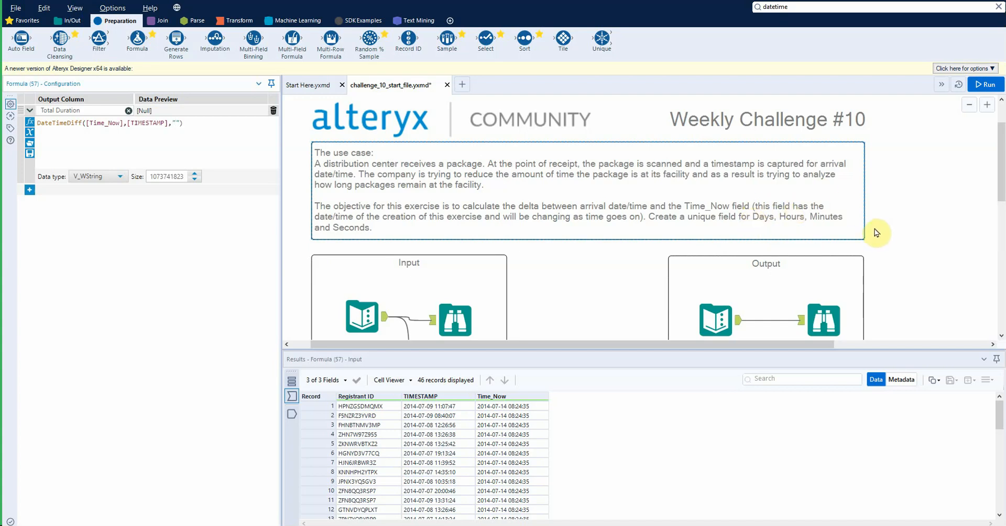
scroll(873, 220, "down", 1)
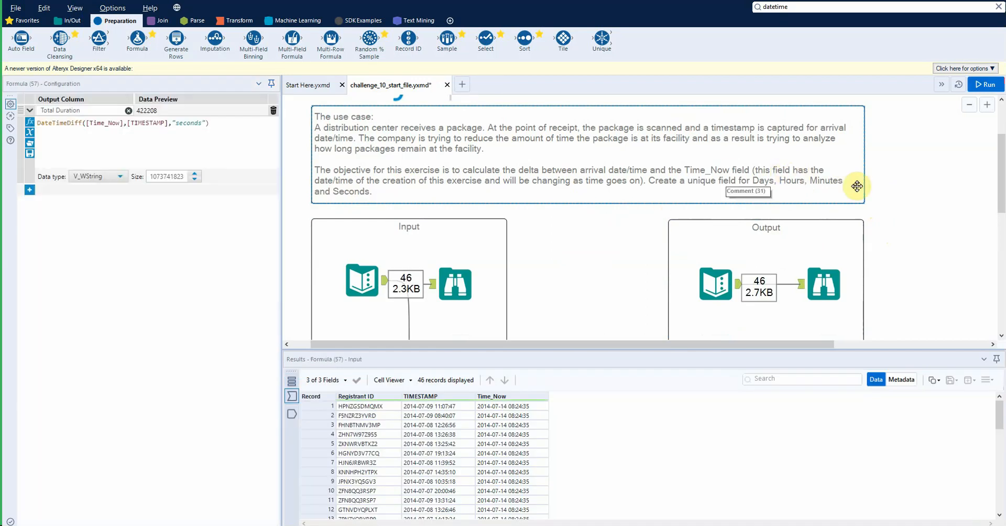
- Run the workflow and display the Formula tool's output data
scroll(893, 208, "down", 2)
scroll(892, 208, "down", 1)
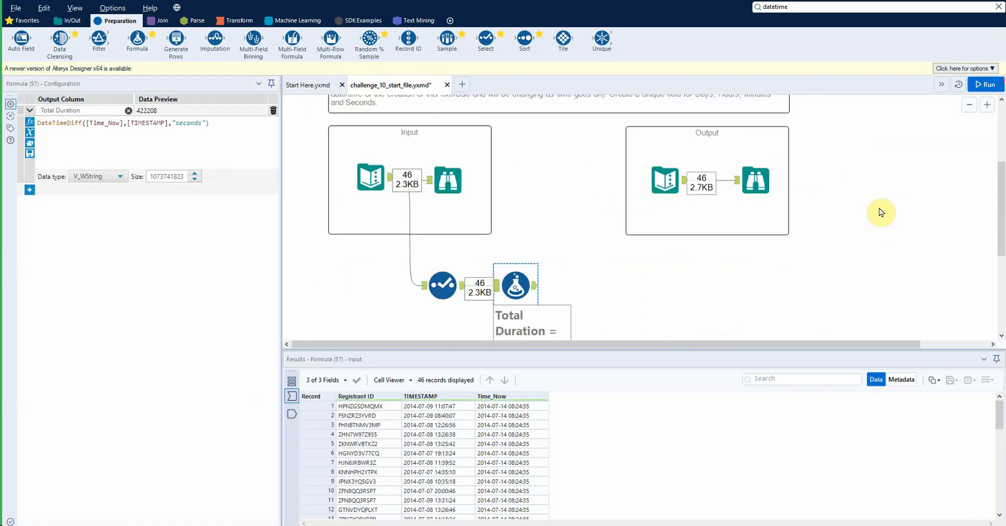
scroll(755, 210, "down", 2)
left_click(477, 272)
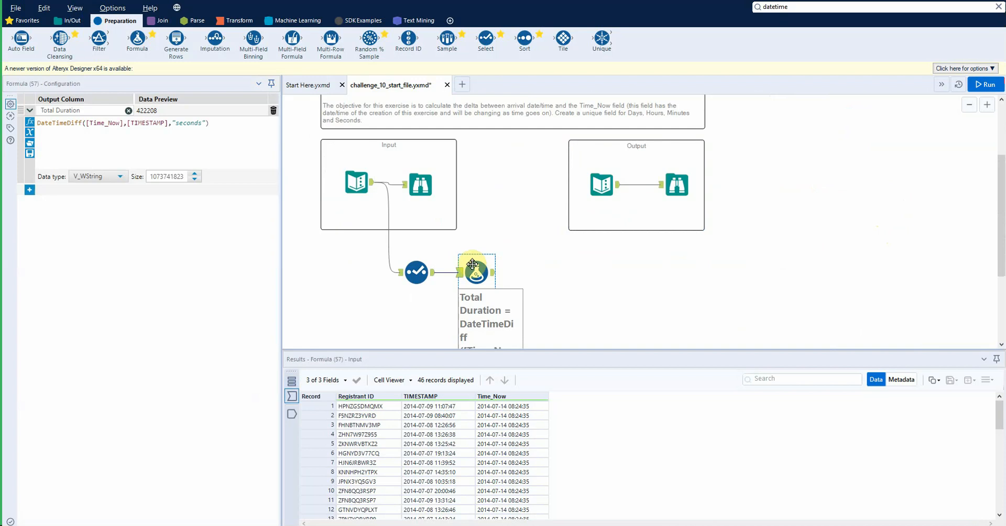
left_click(294, 417)
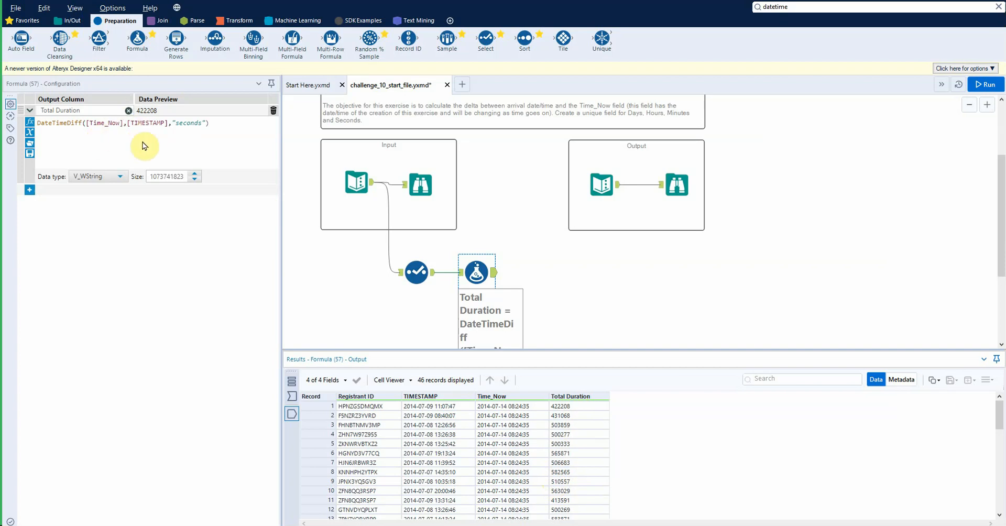
- Change the data type of Total Duration to Float and rerun the workflow
left_click(117, 176)
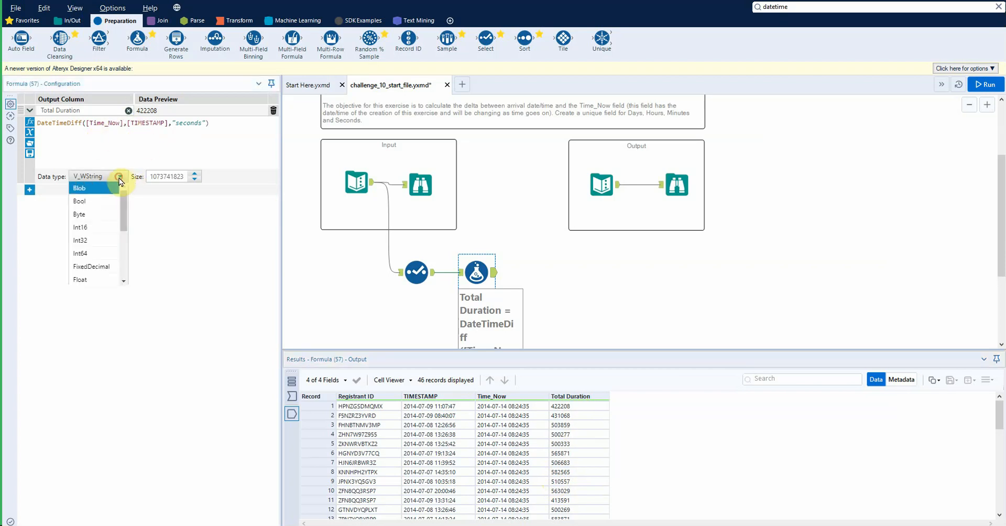
left_click(106, 279)
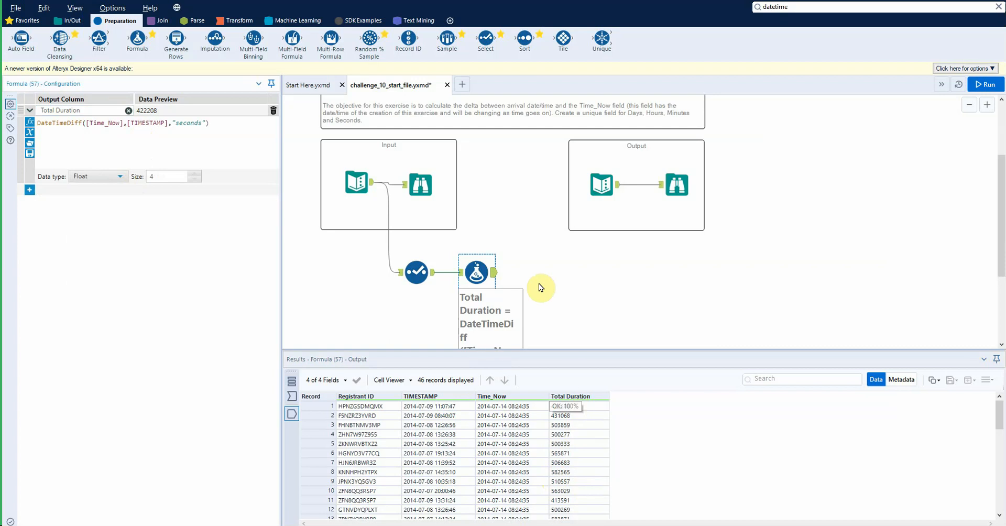
key("ctrl+r")
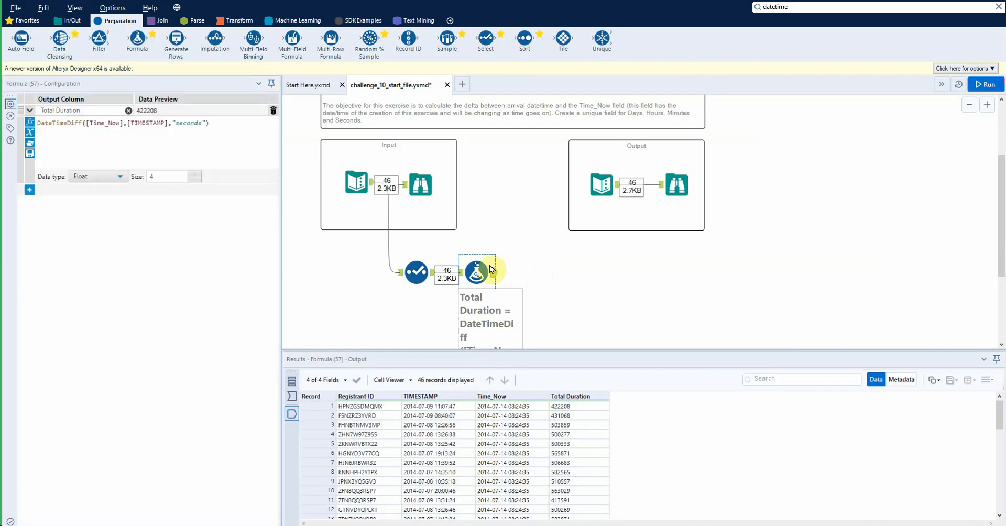
- Compare the expected data in the Output container's Text Input with the Formula tool's output
scroll(519, 262, "up", 1)
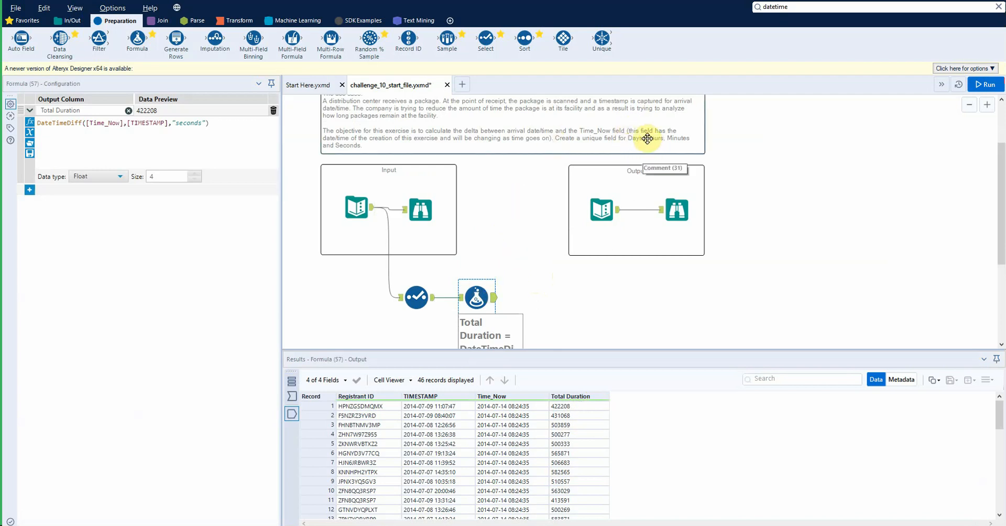
left_click(603, 202)
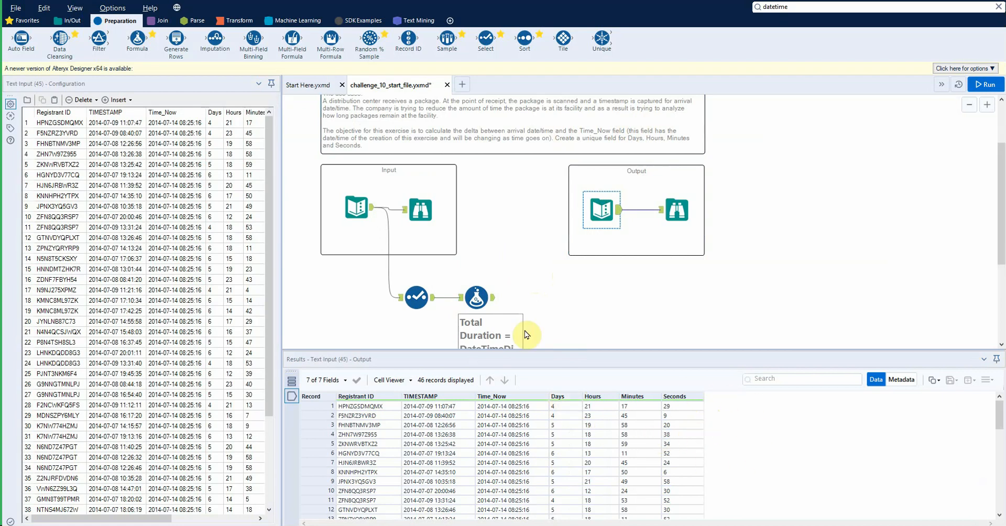
left_click(476, 297)
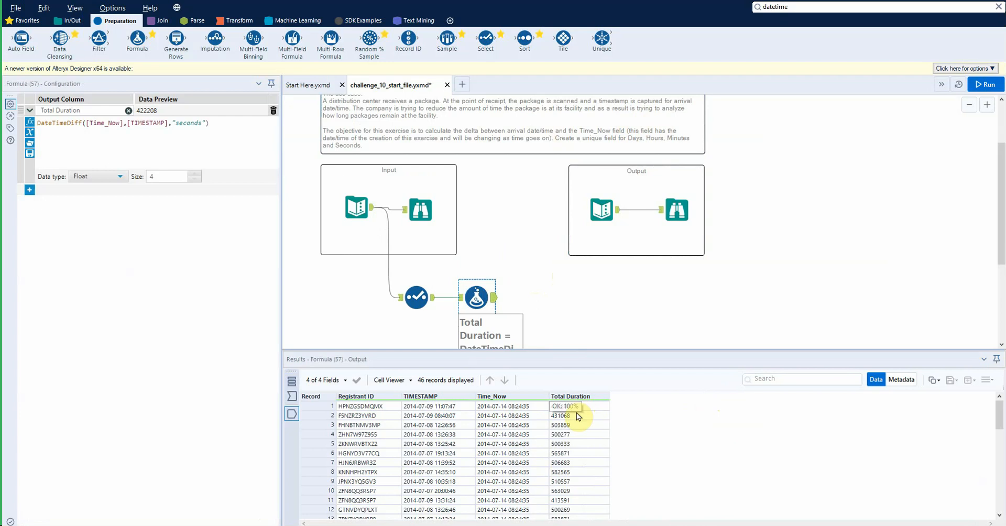
- Add a second output column named Days to the Formula tool
left_click(29, 191)
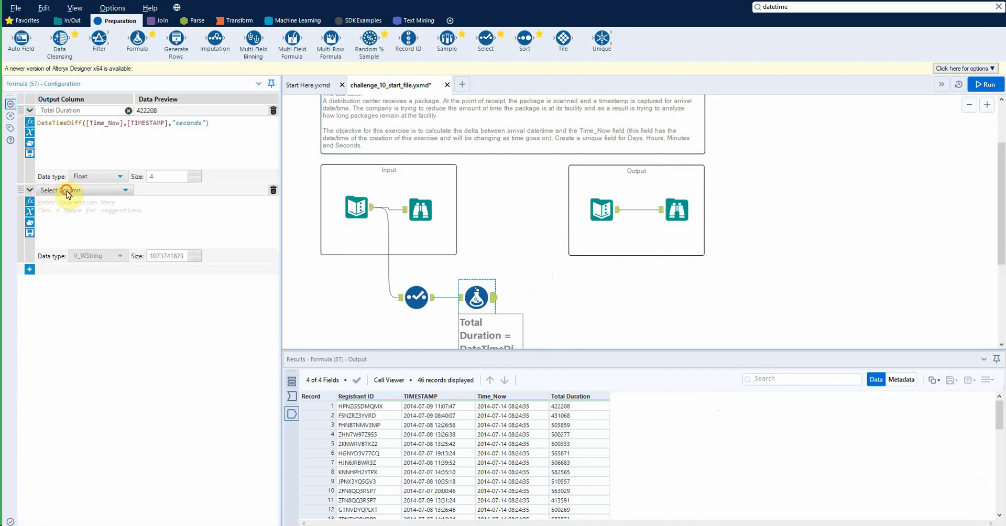
left_click(67, 190)
left_click(68, 202)
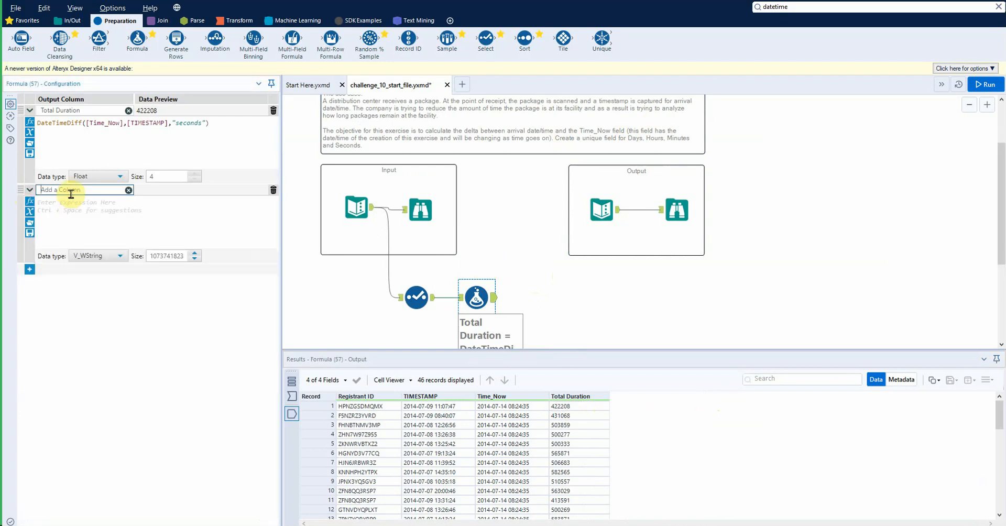
type("Days")
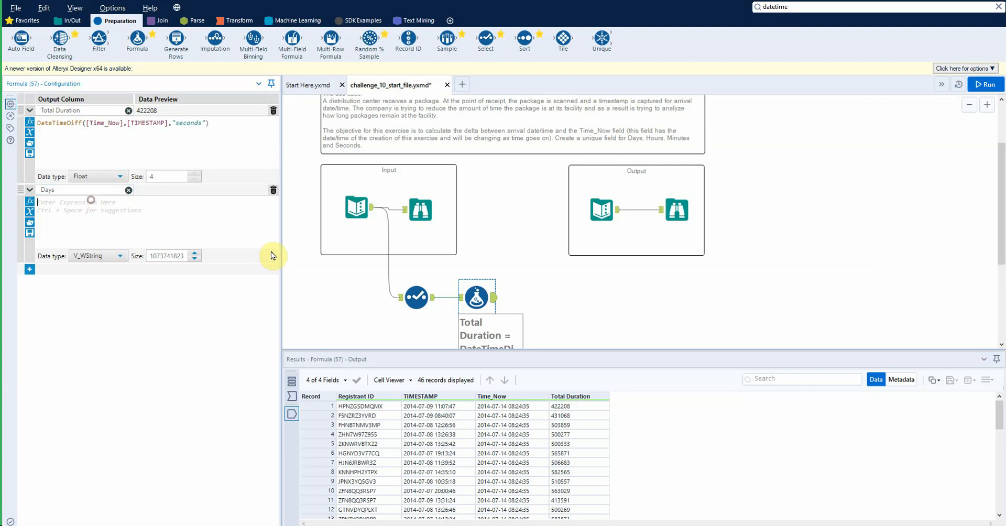
- Place a Comment tool beside the Output container with the lines "1 day = 86400 sec", "1 hour = 3600 sec" and "1 min = 60sec"
scroll(590, 236, "down", 2)
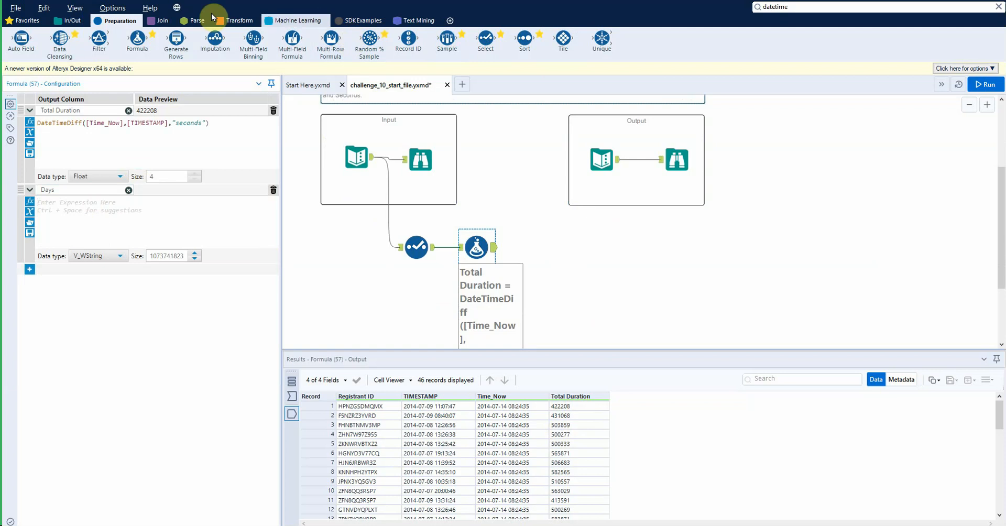
left_click(782, 7)
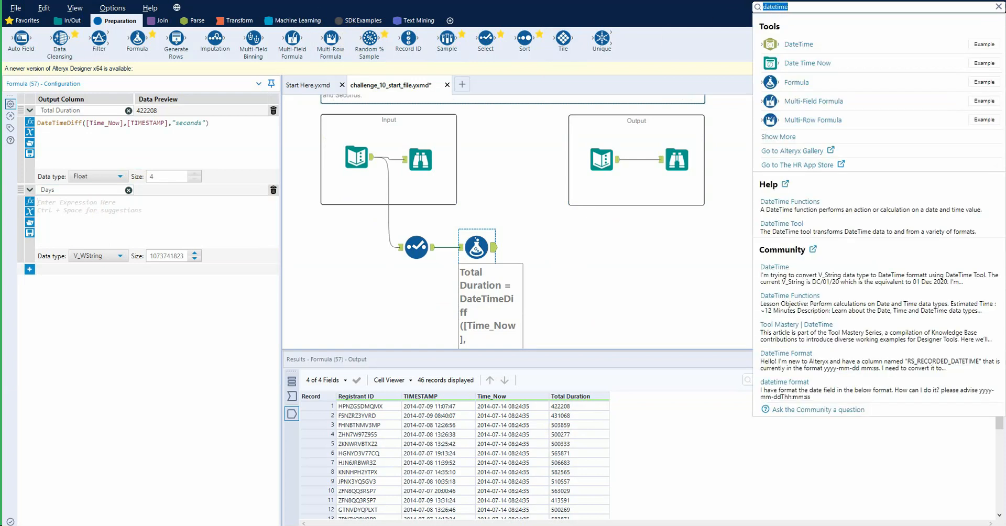
type("comment")
left_click_drag(770, 45, 819, 152)
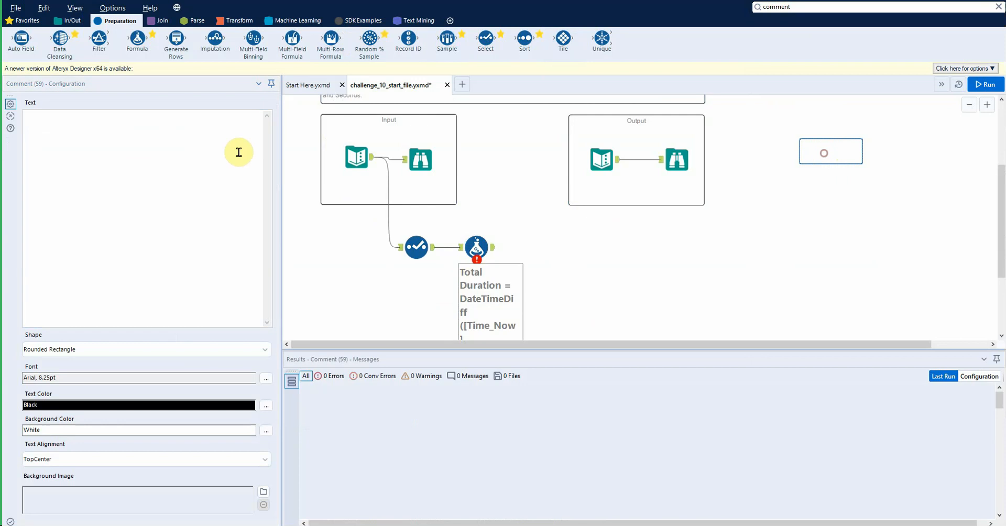
left_click(163, 148)
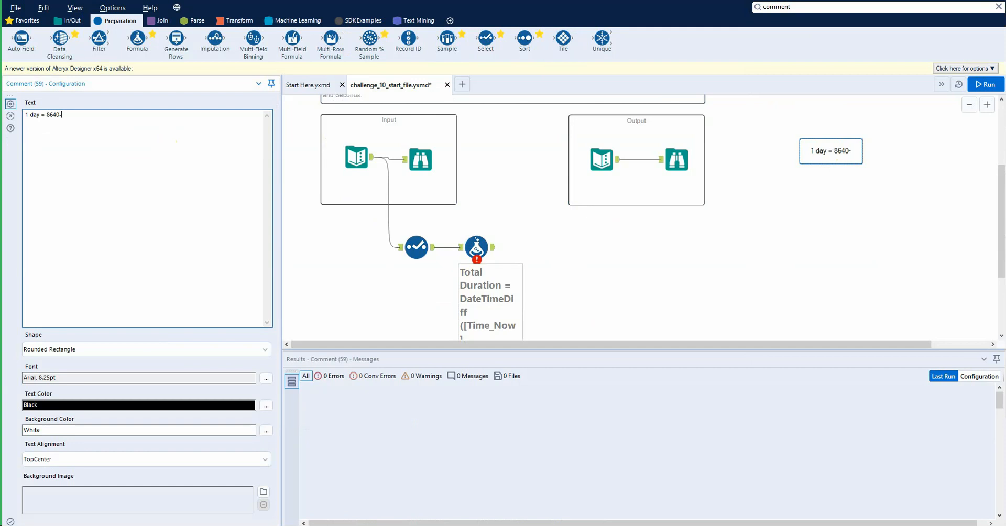
type("1 day = 86400 sec ")
type("1 hour = 3600 sec")
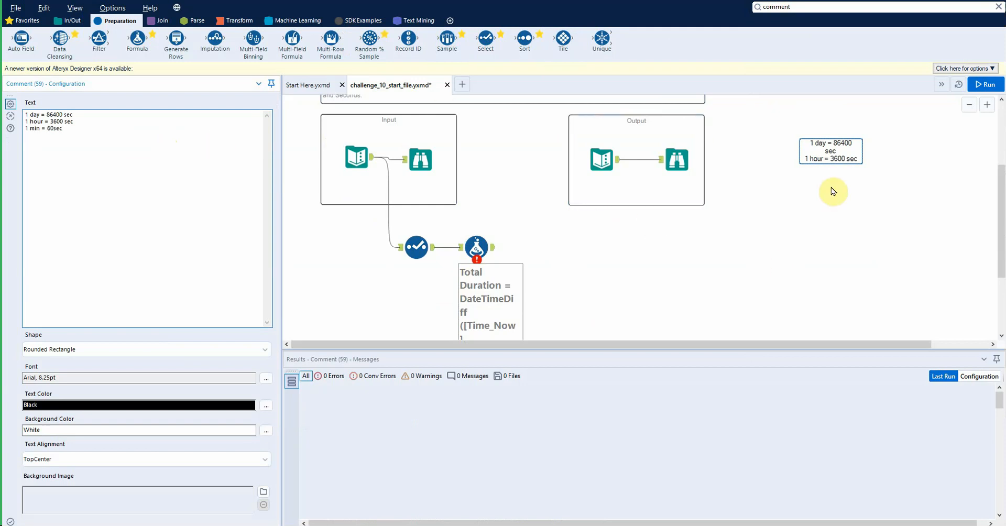
left_click(834, 173)
- Enter the expression [Total Duration]/86400 for the Days column in the Formula tool
left_click(482, 258)
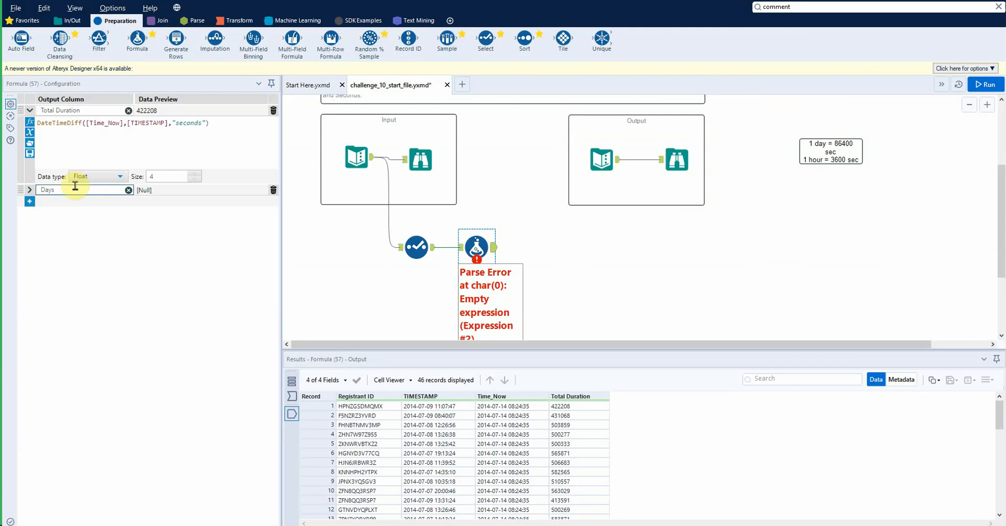
left_click(30, 189)
left_click(135, 224)
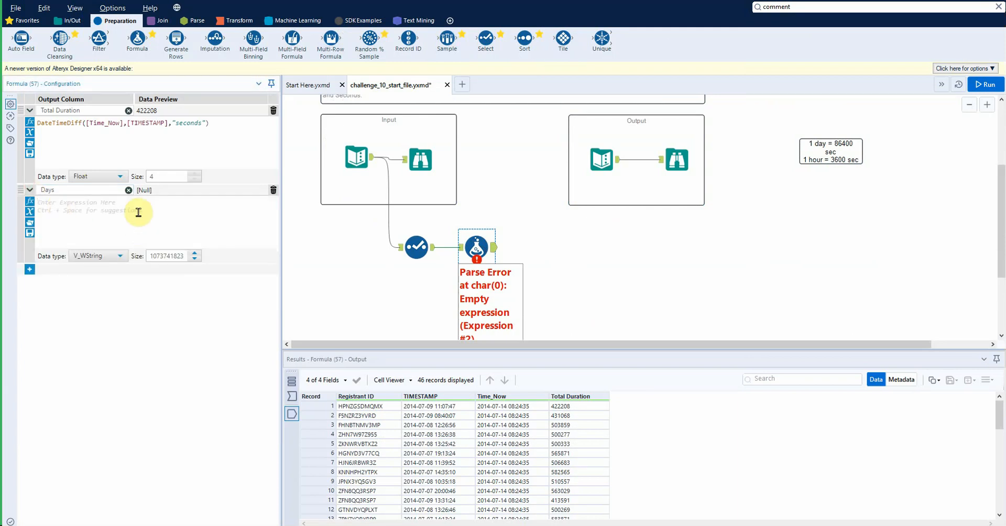
type("Total")
key("Return")
type("/")
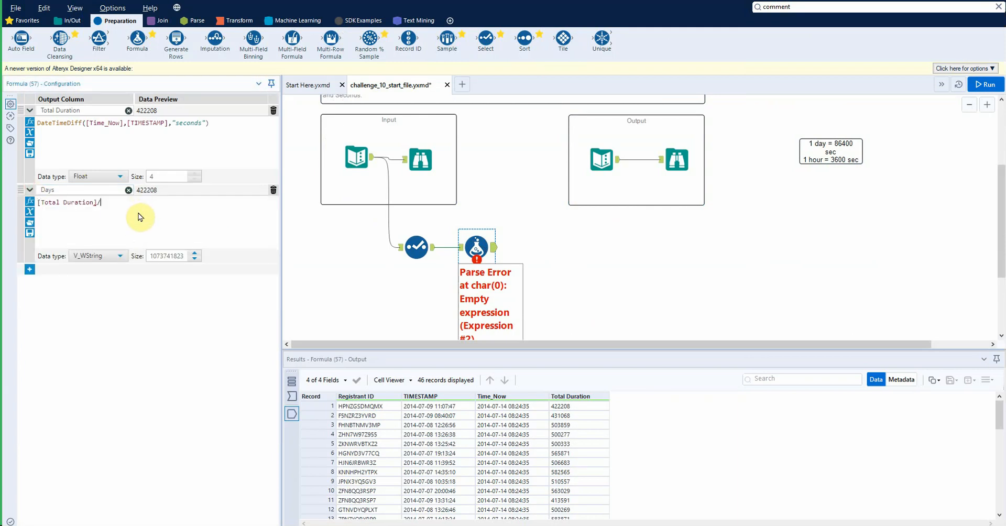
type("86400")
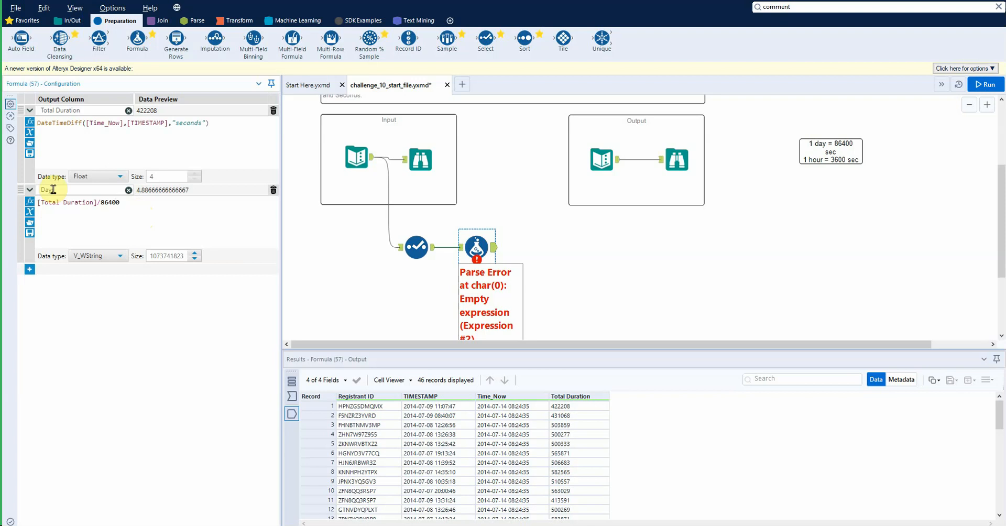
- Set the Days column's data type to Float and run the workflow
left_click(94, 257)
left_click(94, 358)
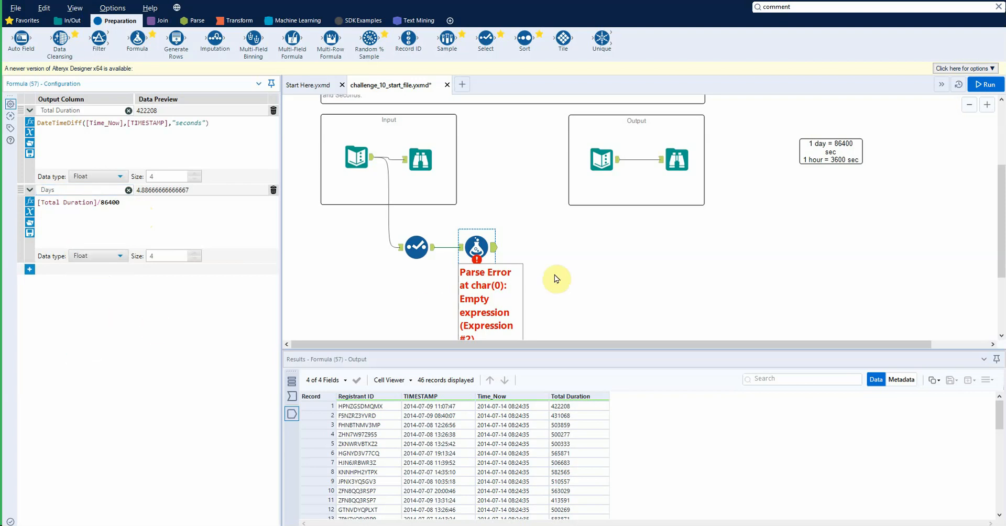
key("ctrl+r")
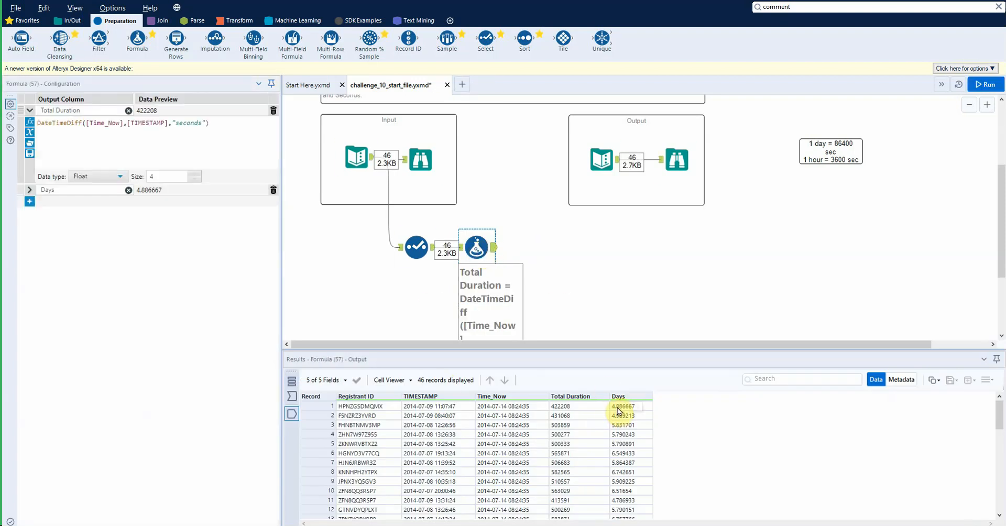
- Compare the expected Days values in the Output container's Text Input with the Days column from the Formula tool
left_click(601, 159)
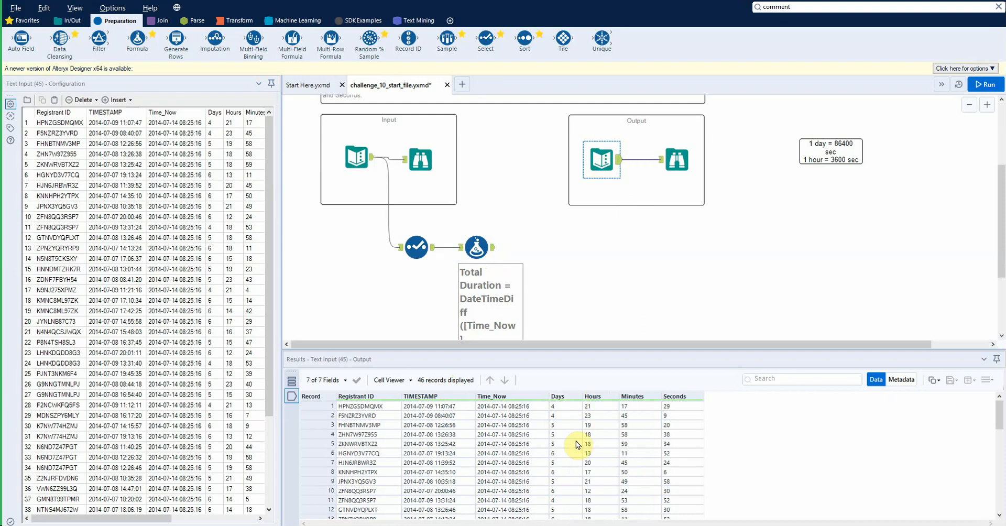
left_click(476, 247)
left_click(580, 164)
left_click(476, 247)
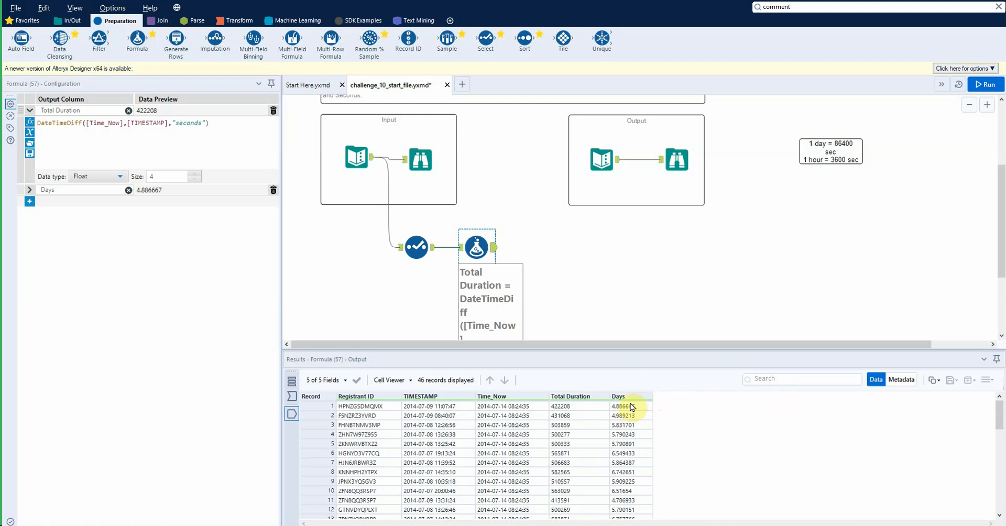
left_click(602, 174)
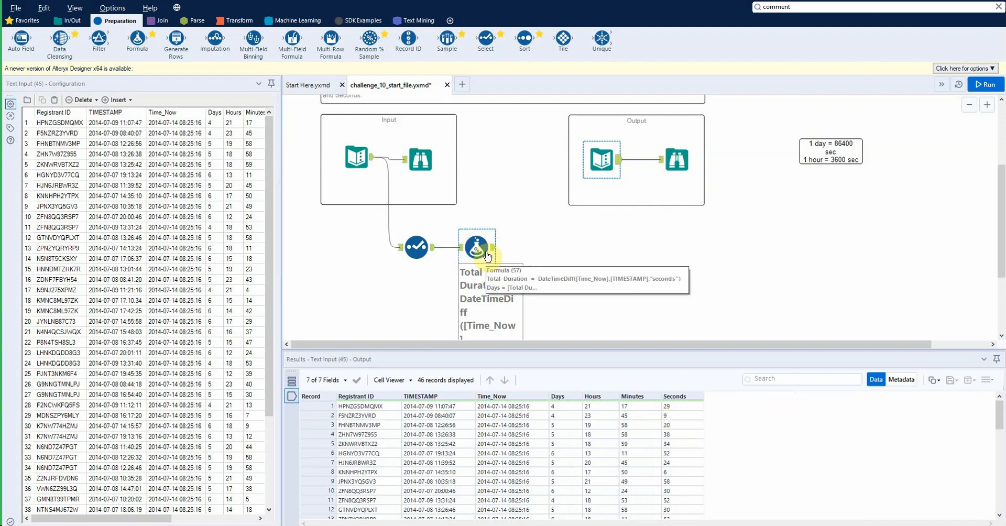
left_click(488, 256)
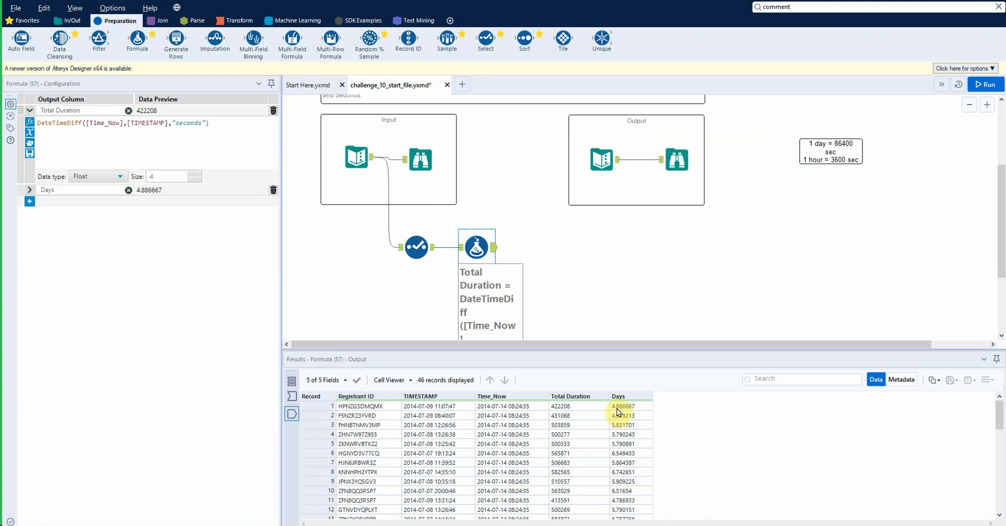
- Change the Days expression to Floor([Total Duration]/86400) and run the workflow
left_click(30, 191)
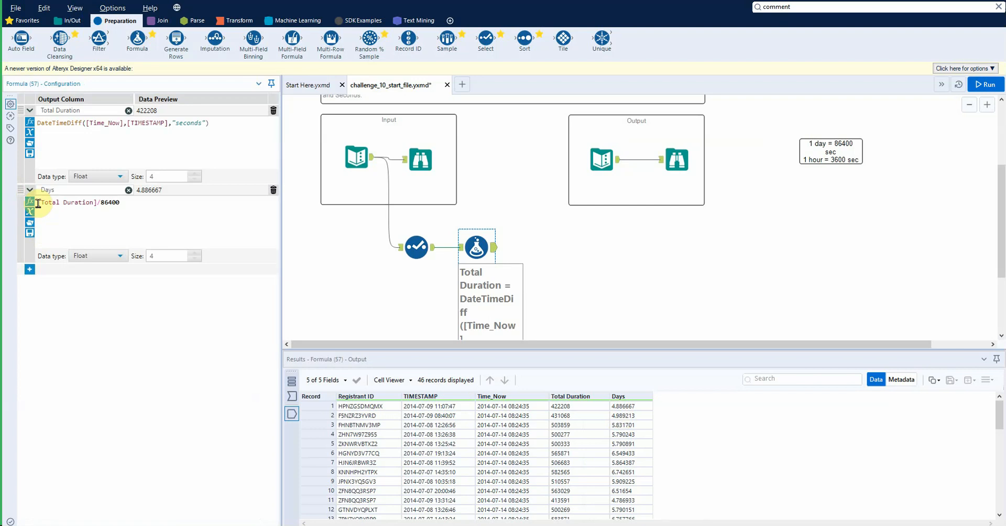
left_click(38, 204)
type("Fll")
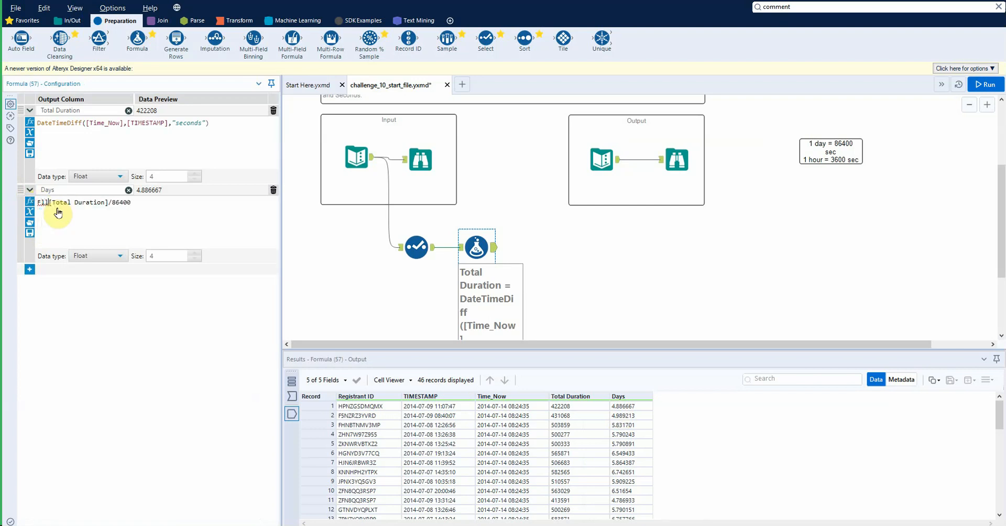
type("oor(")
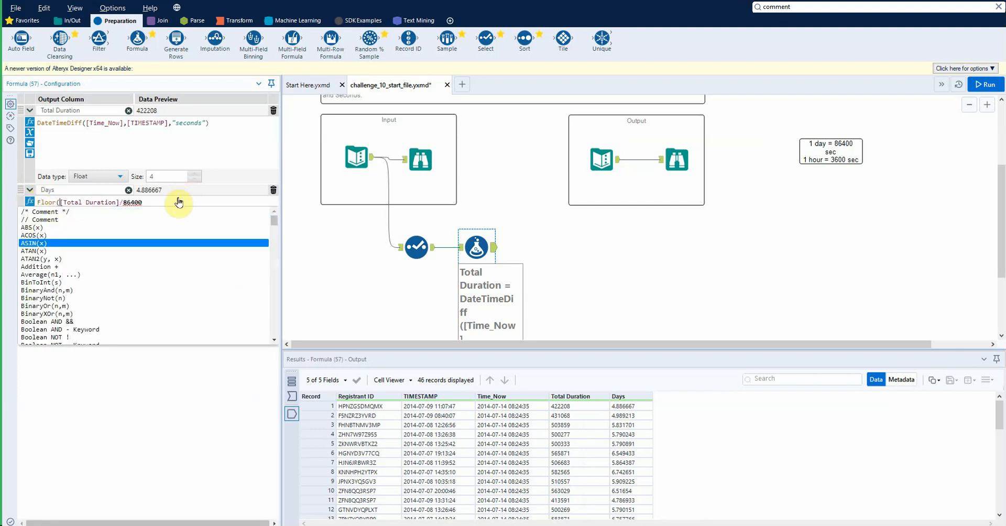
key("Escape")
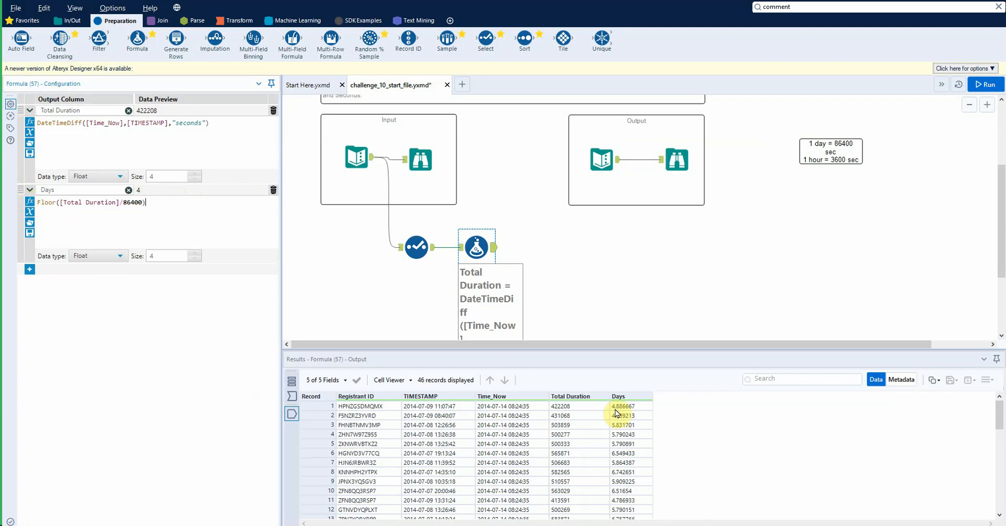
key("ctrl+r")
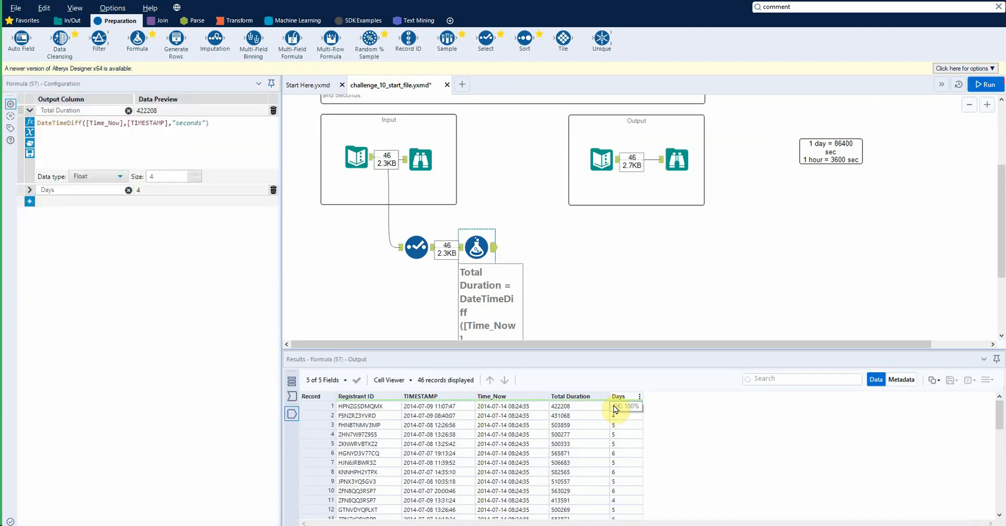
- Add an output column named Day_sec with the expression Days*86400 to the Formula tool
left_click(29, 201)
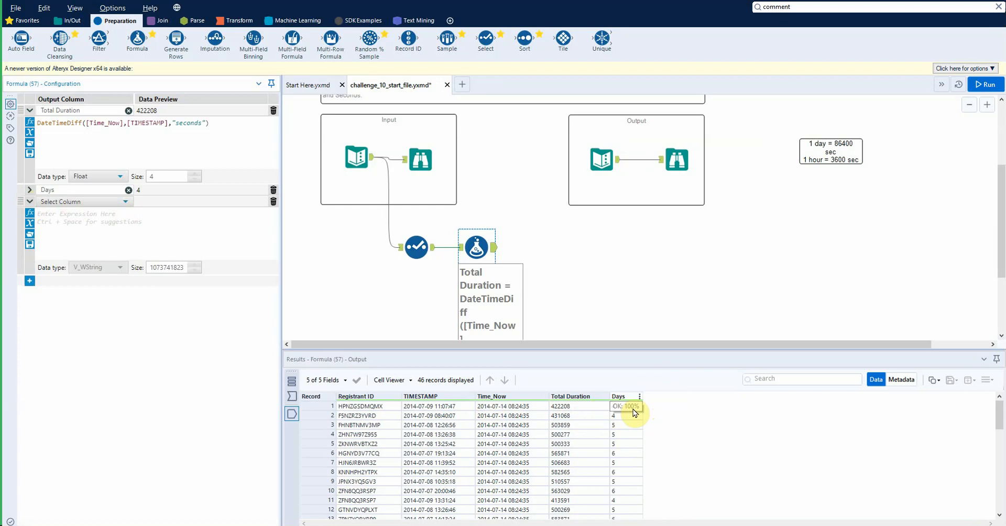
left_click(70, 206)
left_click(69, 212)
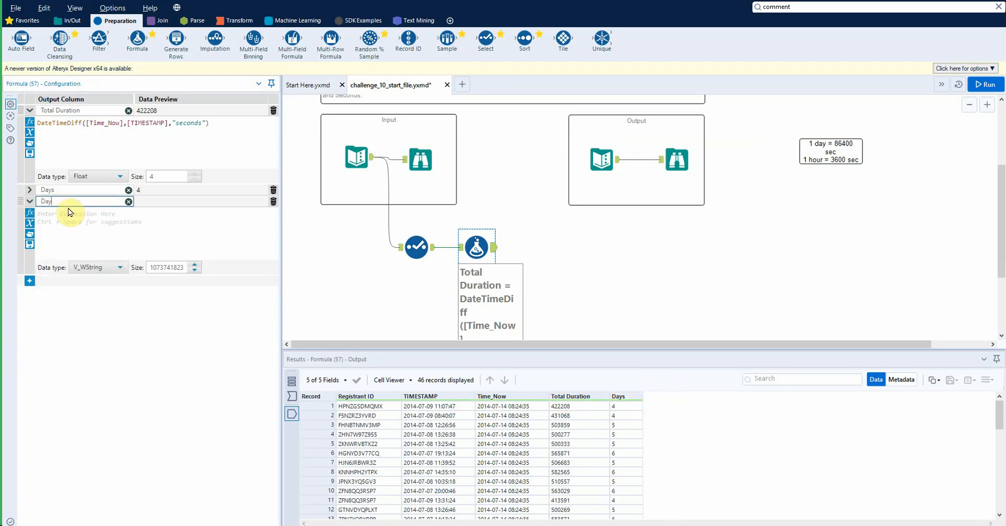
type("Day_sec")
key("Tab")
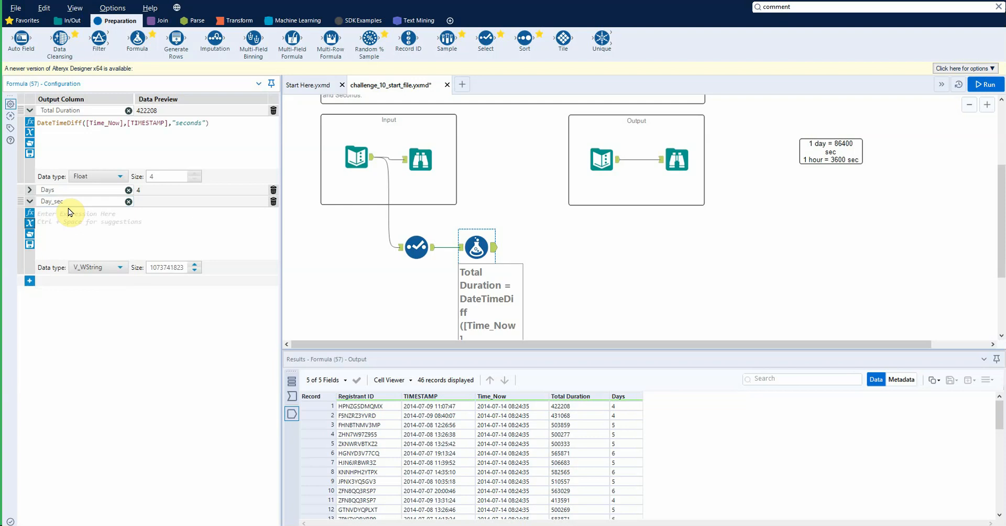
type("Days")
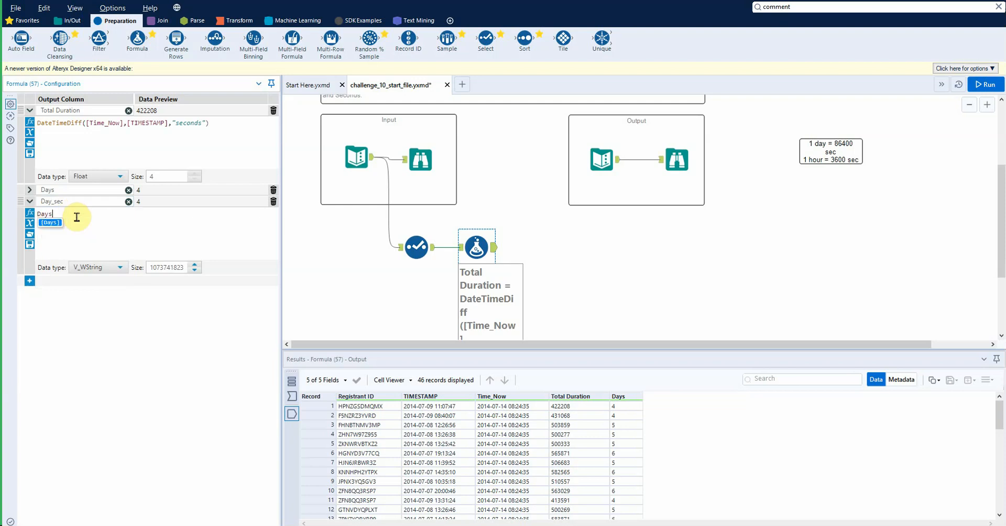
type("*86400")
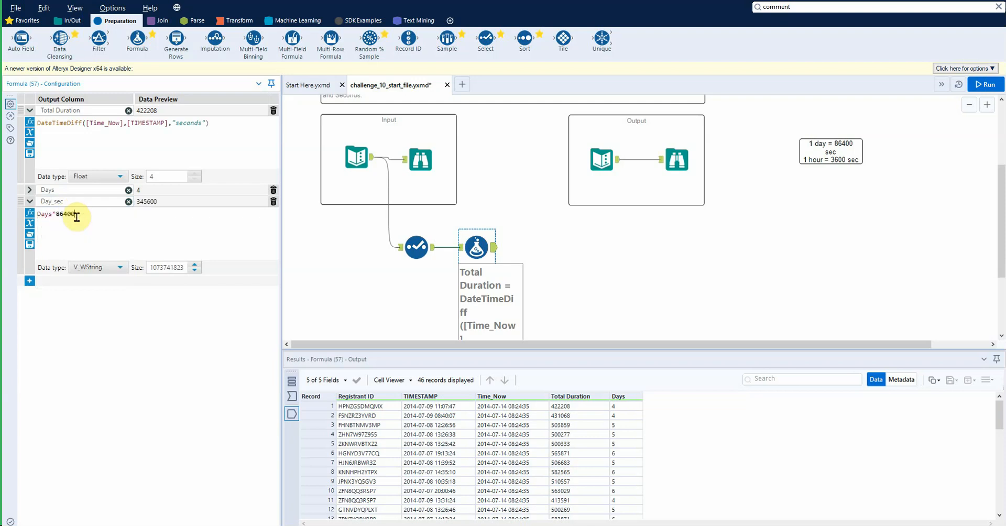
- Set the Day_sec column's data type to Float and run the workflow
left_click(111, 268)
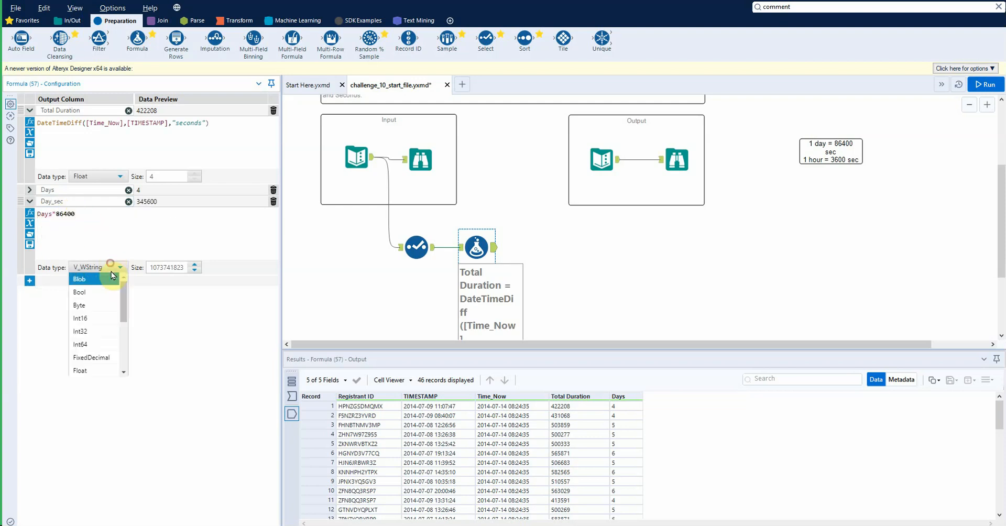
left_click(101, 370)
key("ctrl+r")
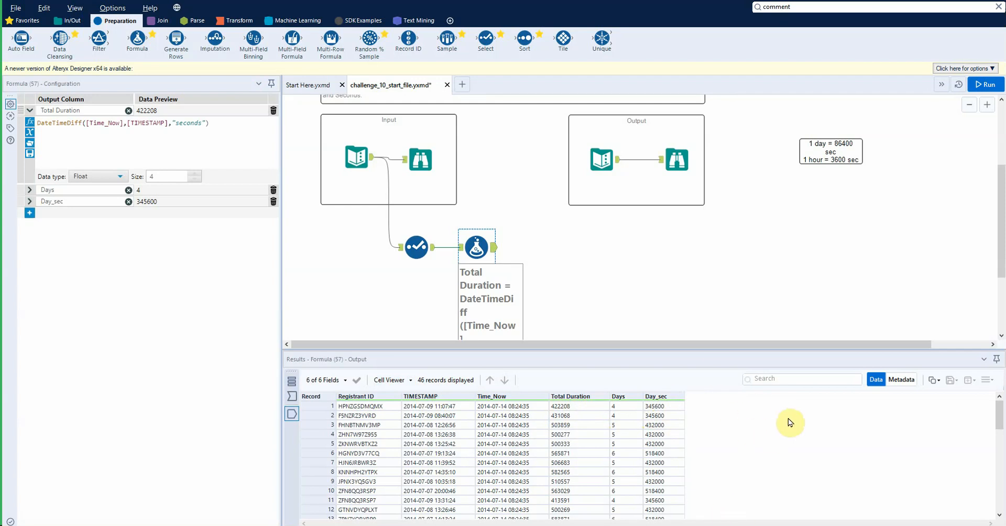
- Add an output column named Hours that subtracts [Day_sec] from [Total Duration], and run the workflow
left_click(30, 214)
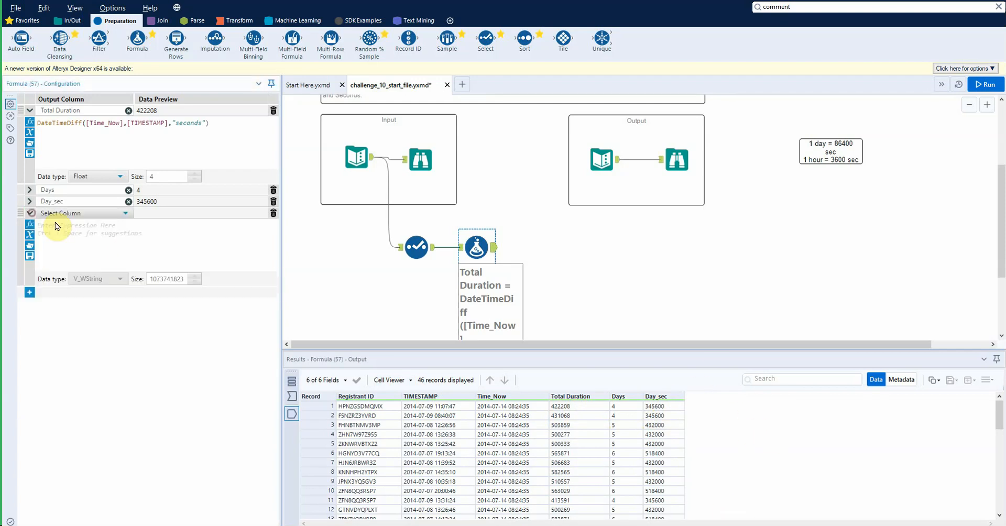
left_click(65, 218)
left_click(62, 224)
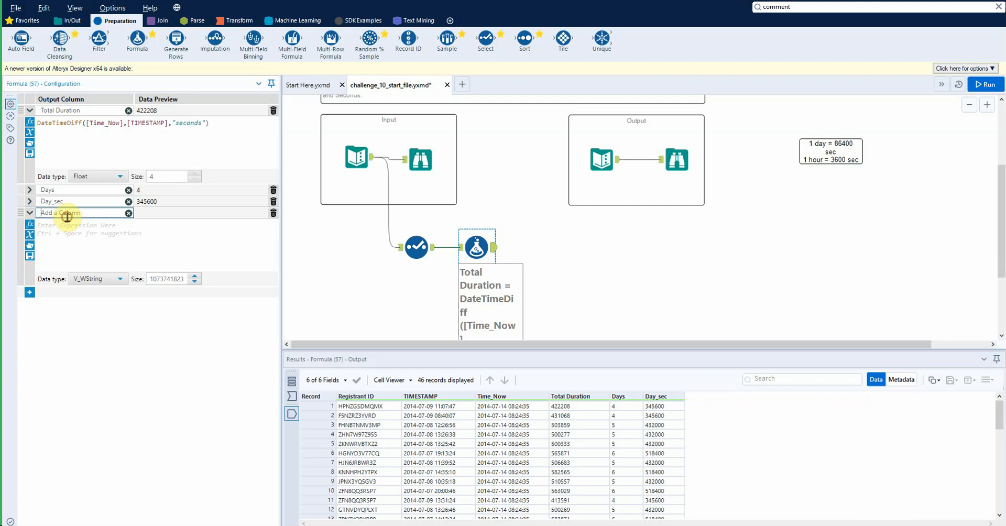
type("Hours")
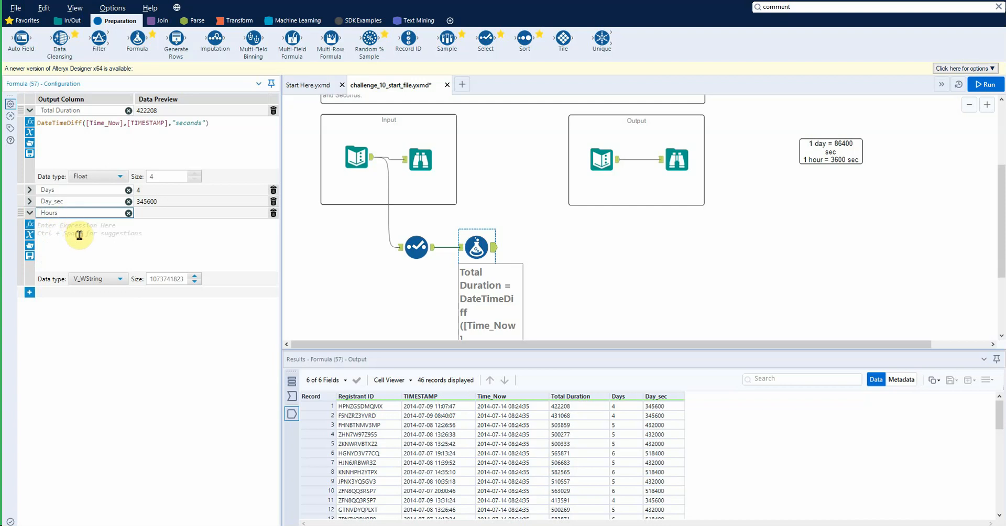
left_click(80, 236)
type("[Tota")
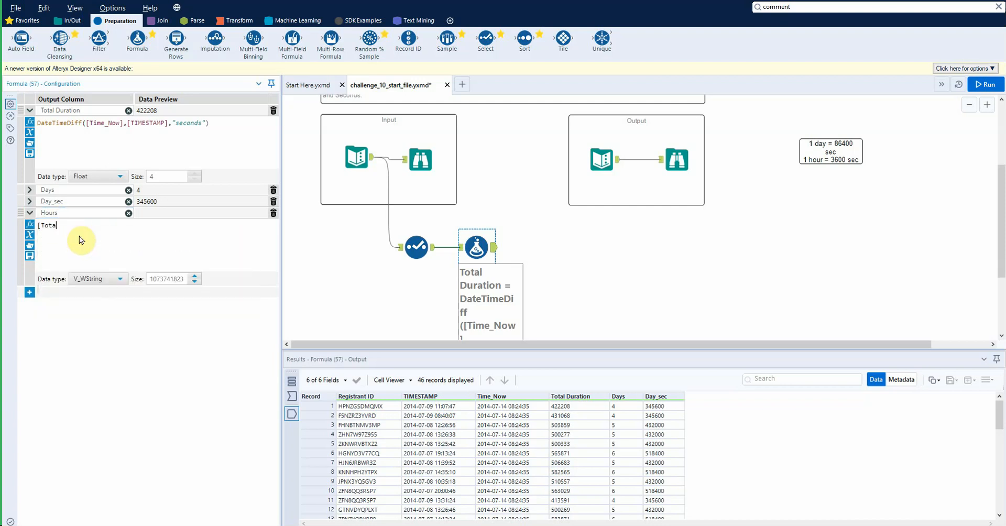
type("l Duration]-Day")
double_click(115, 253)
key("ctrl+r")
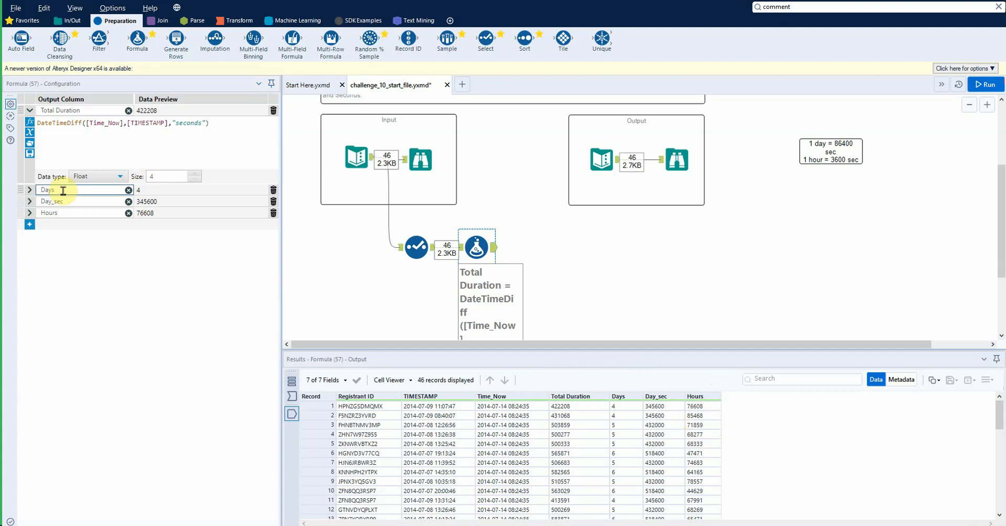
- Enclose the Hours expression in parentheses as ([Total Duration]-[Day_sec])
left_click(63, 213)
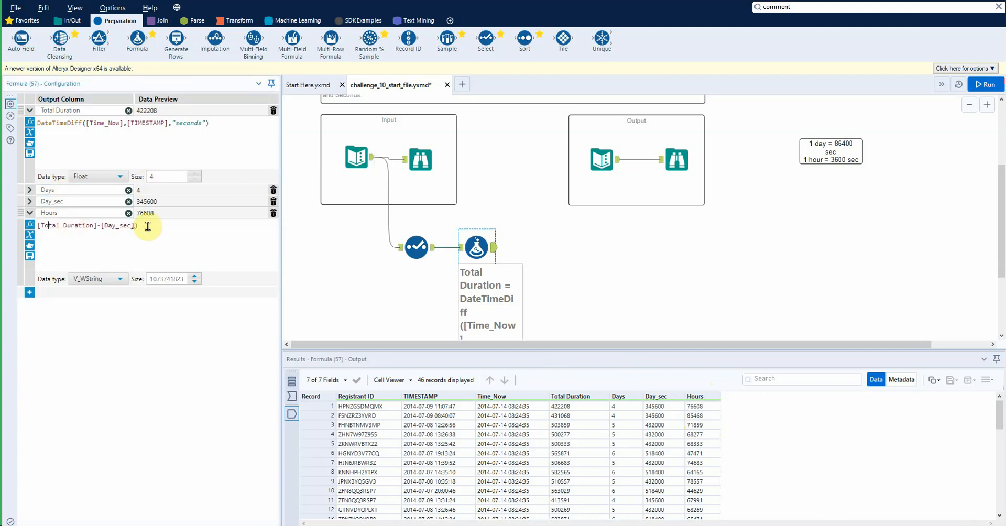
key("Home")
type("(")
key("Escape")
- Enlarge the Comment box beside the Output container to fit all three conversion lines
left_click_drag(862, 178, 890, 179)
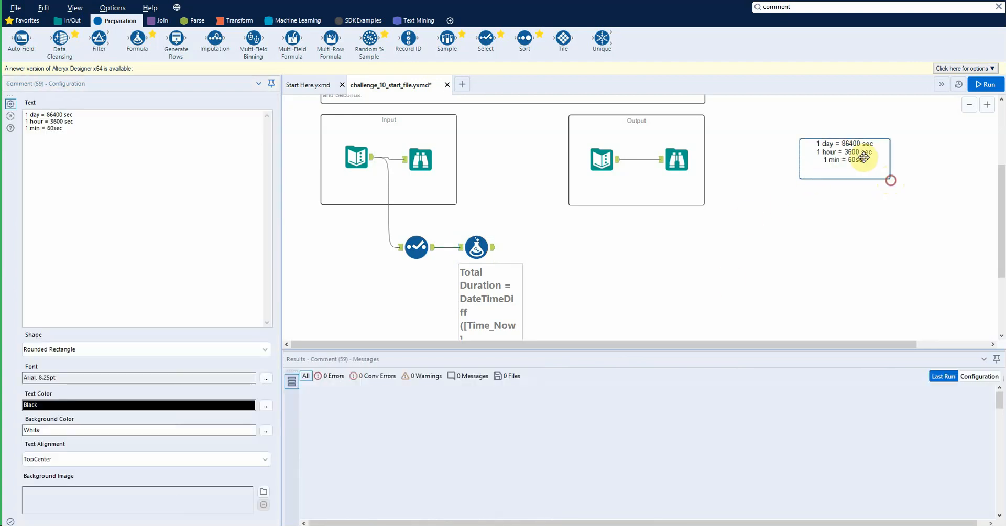
- Divide the Formula tool's Hours expression by 3600 and set the column's data type to Float
left_click(477, 245)
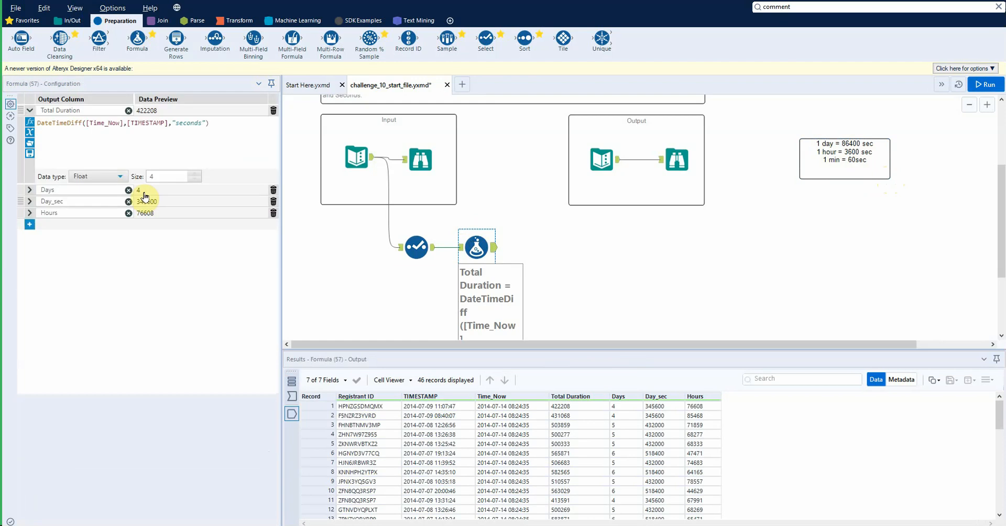
left_click(39, 209)
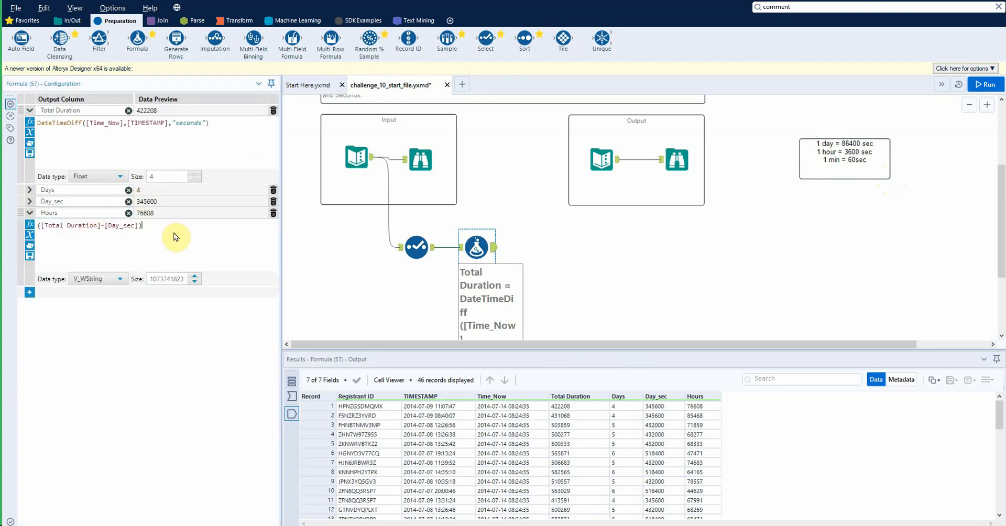
type("/3600")
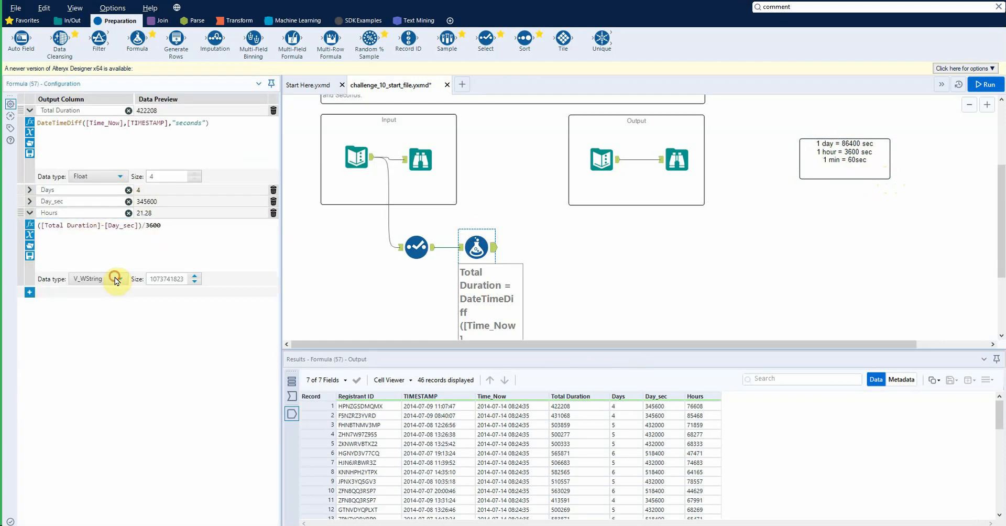
left_click(116, 278)
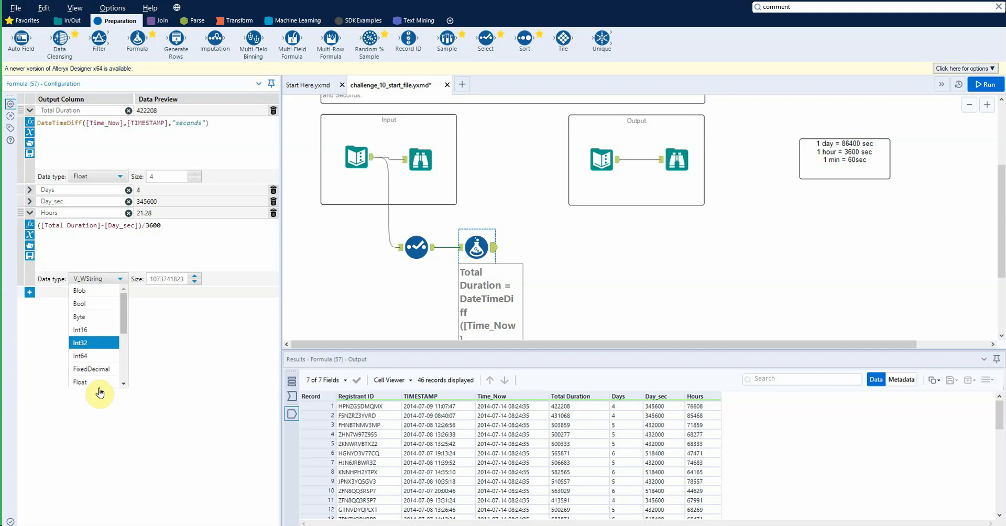
left_click(97, 383)
- Check the Day_sec expression, run the workflow and view the Formula tool's output
left_click(31, 203)
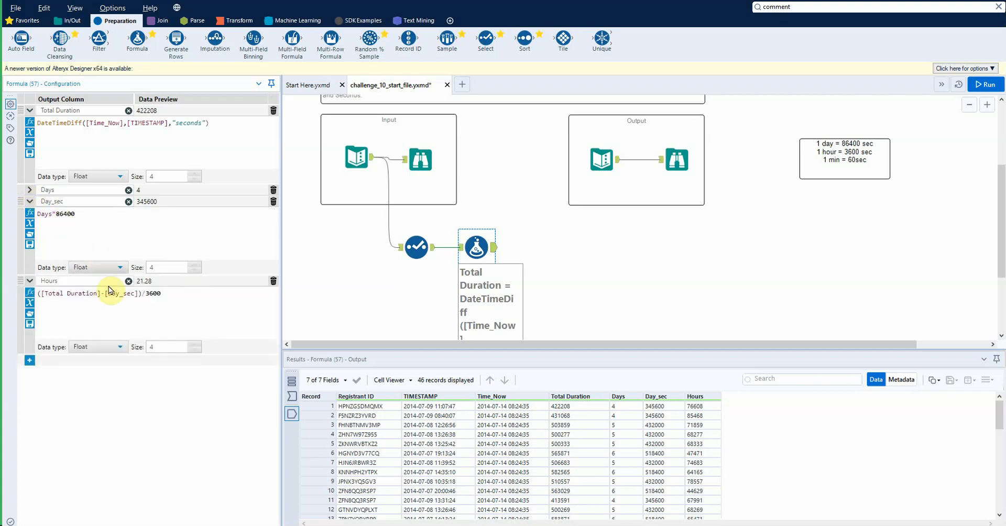
left_click(752, 271)
key("ctrl+r")
left_click(477, 247)
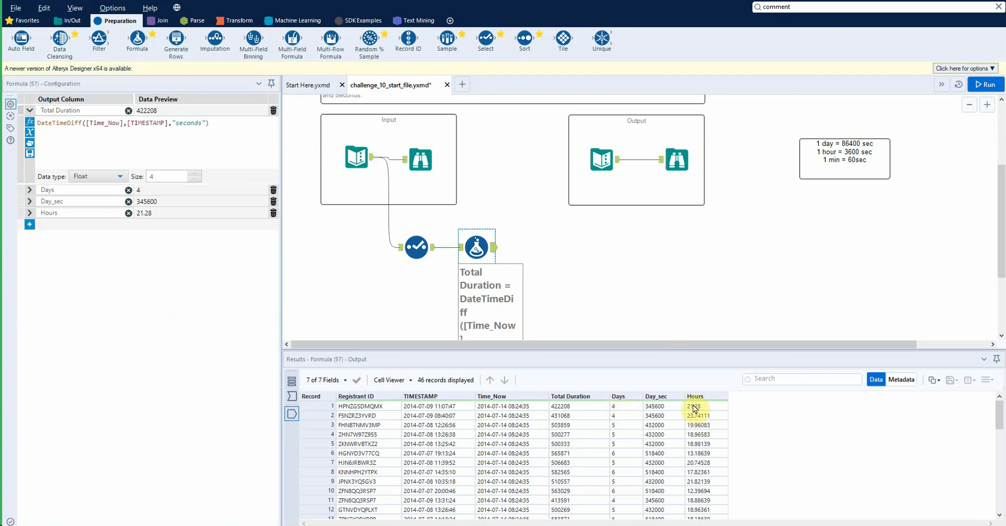
- Add the Floor function to the start of the Hours expression, put a closing parenthesis after 3600 and run the workflow
left_click(29, 213)
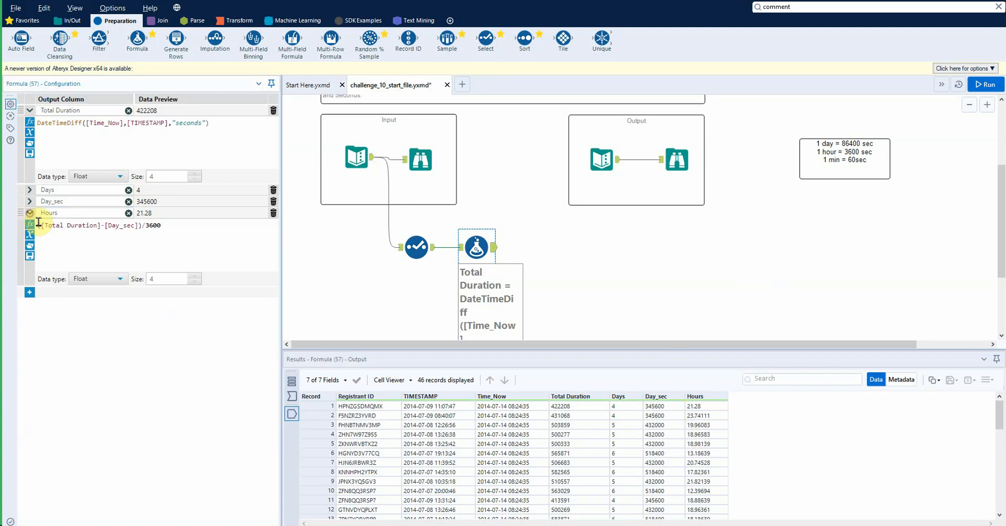
type("F")
left_click(67, 236)
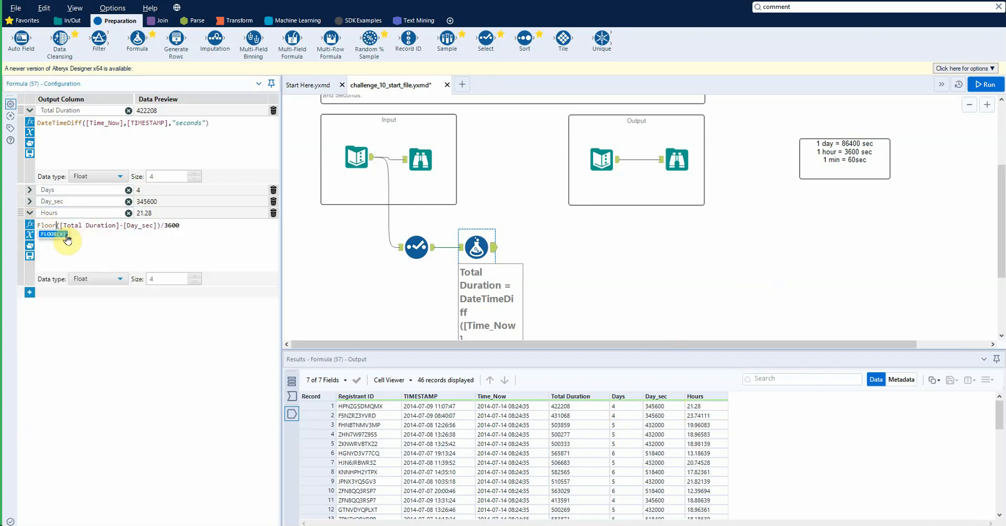
left_click(206, 222)
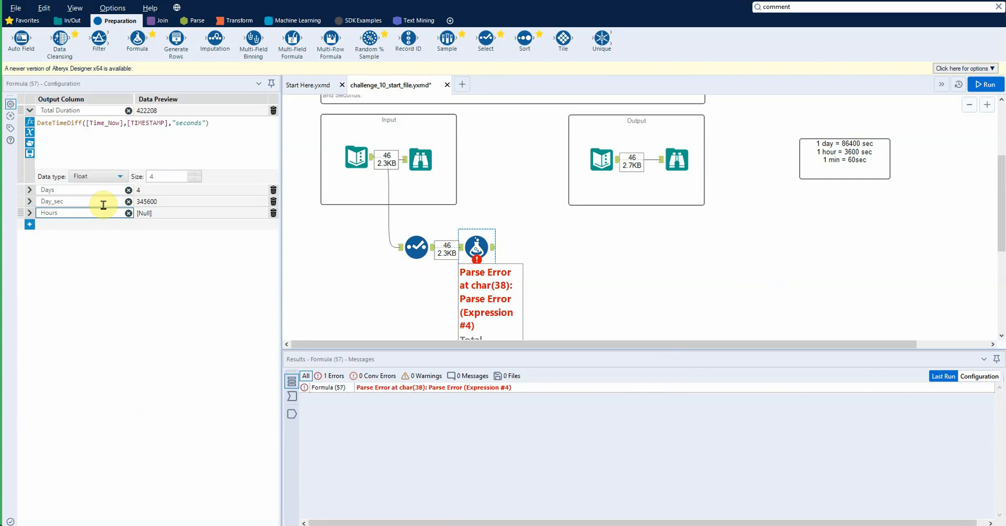
- Complete the Hours expression as Floor(([Total Duration]-[Day_sec])/3600), run the workflow and view the Formula tool's output
left_click(29, 212)
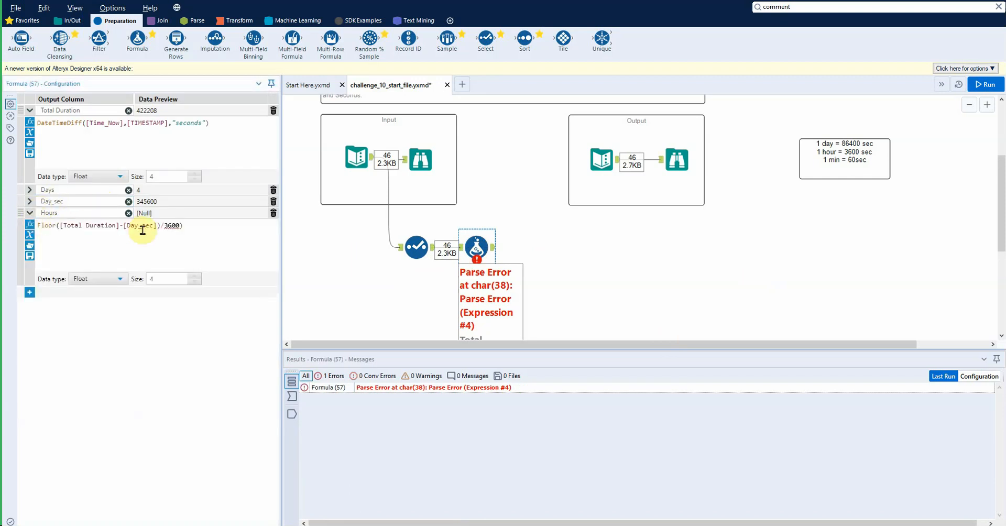
left_click(61, 225)
type("(")
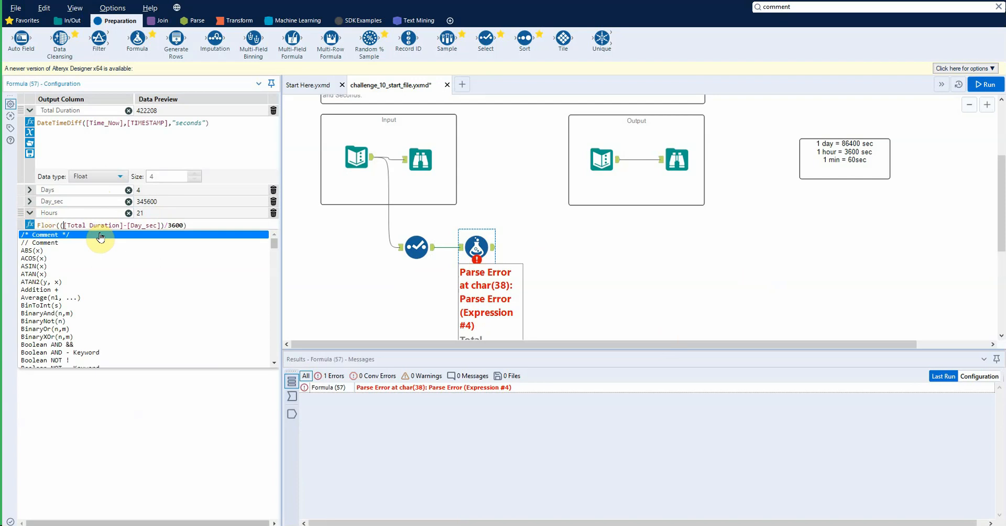
left_click(201, 225)
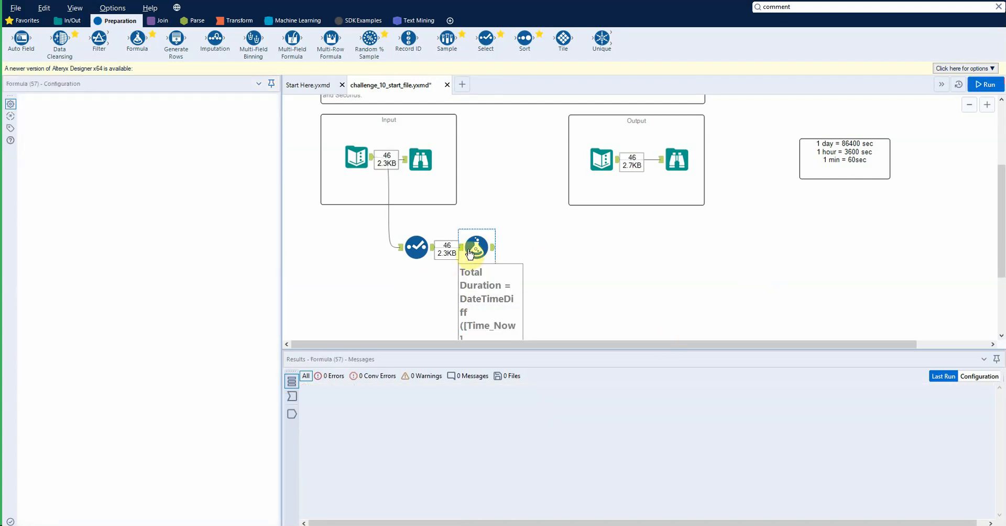
left_click(292, 414)
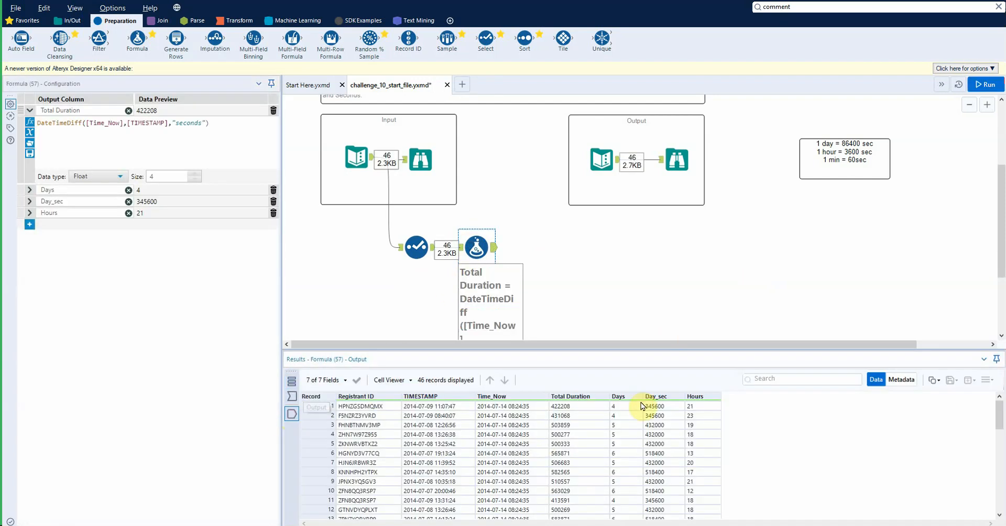
- Add an Hour_sec column with the expression Hours*3600 and data type Float, and run the workflow
left_click(30, 214)
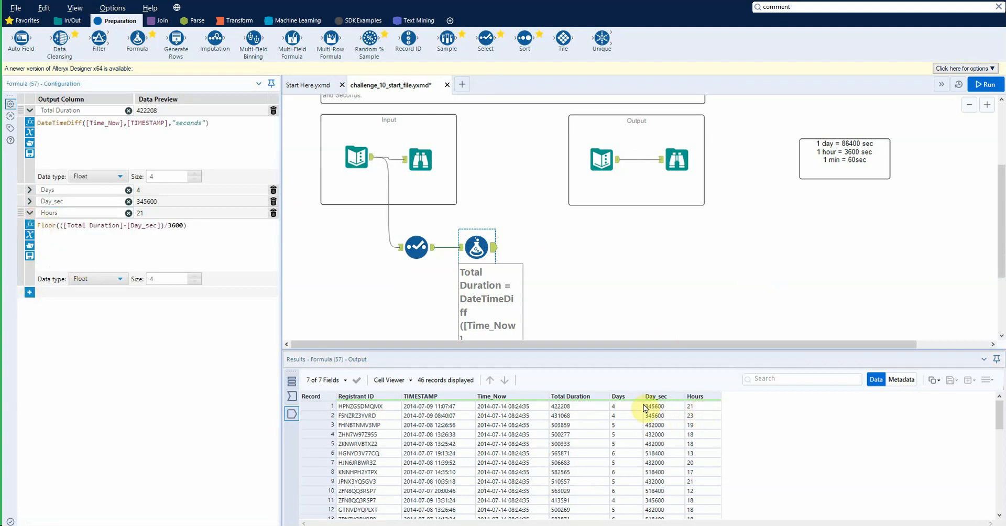
left_click(43, 293)
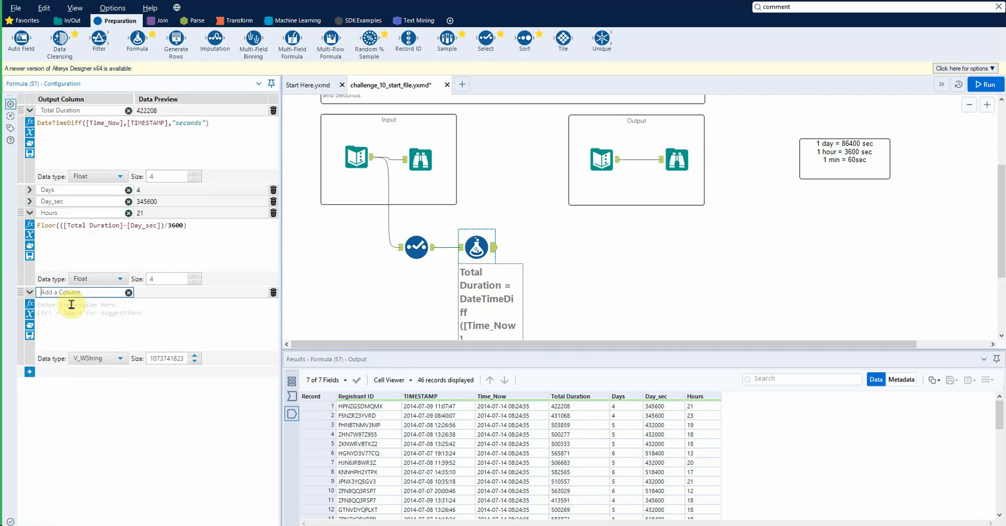
type("Hour_sec")
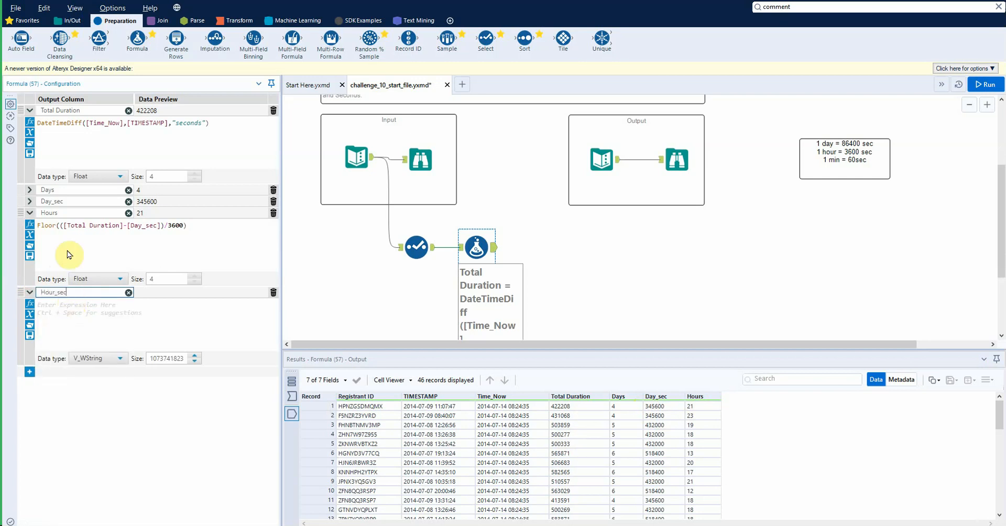
left_click(69, 315)
type("Hours")
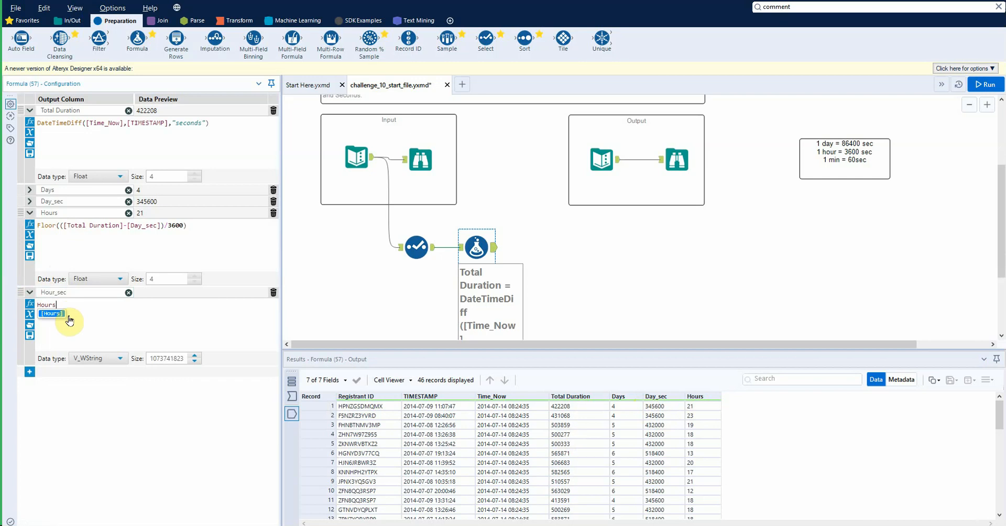
type("*3600")
left_click(98, 359)
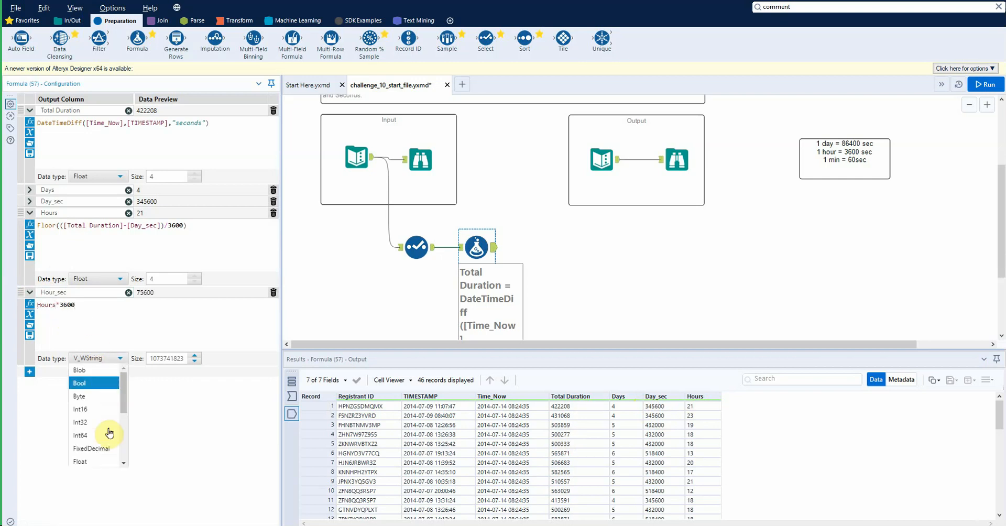
left_click(107, 461)
key("ctrl+r")
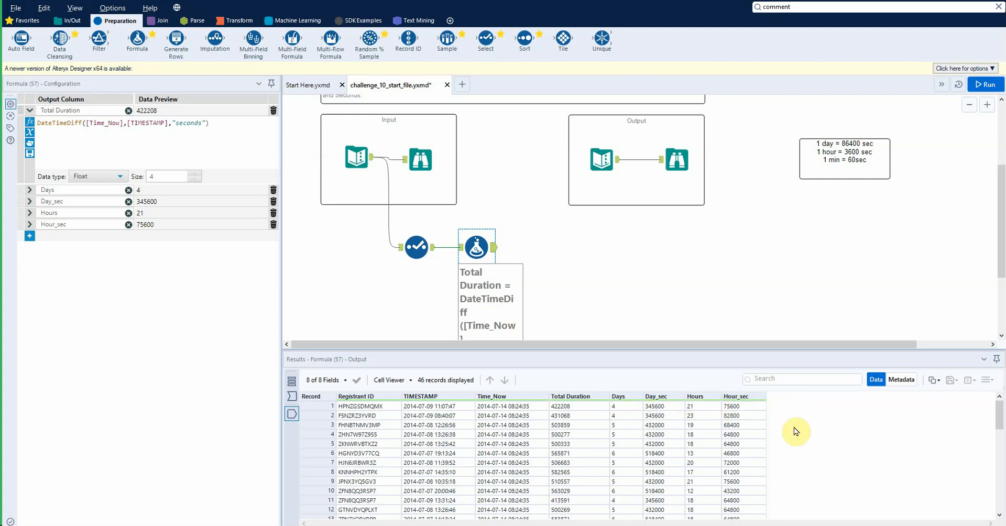
- Add a new output column named Minutes to the Formula tool
left_click(29, 236)
left_click(64, 248)
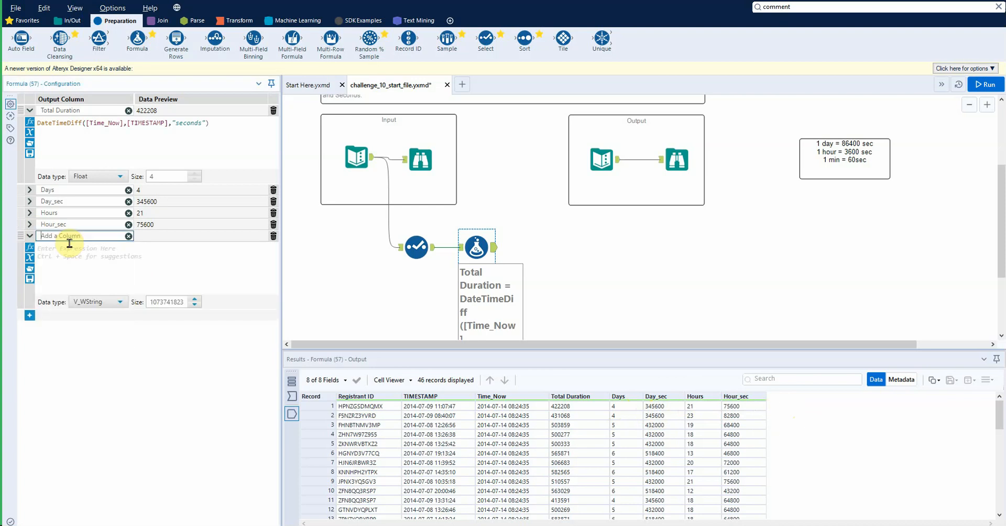
type("Minutes")
left_click(67, 247)
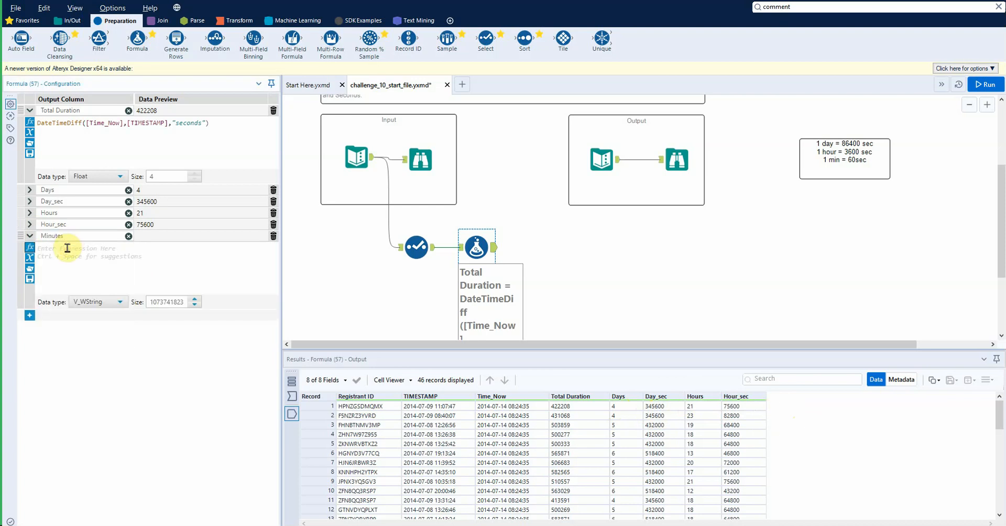
- Copy the [Total Duration]-[Day_sec] part of the Hours expression into the Minutes expression and enclose it in parentheses
left_click(30, 224)
left_click(30, 213)
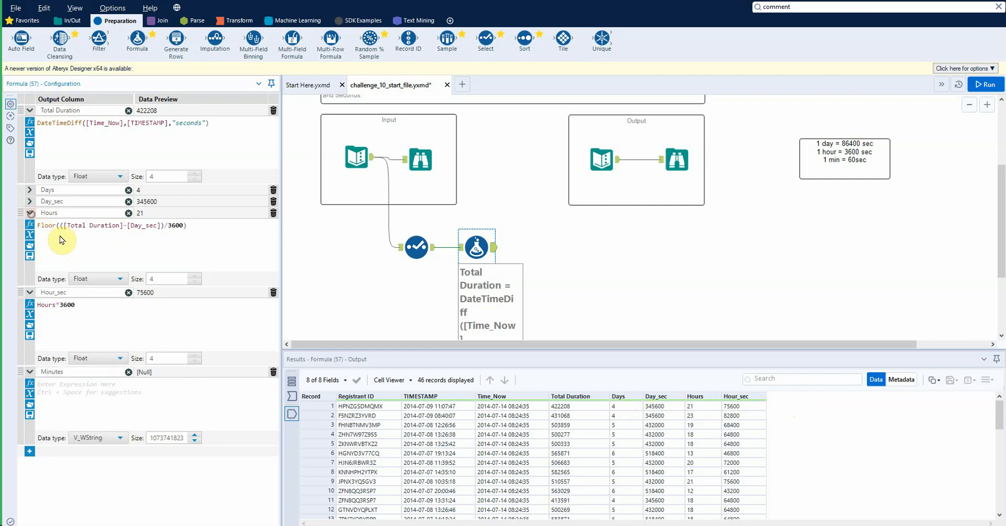
left_click_drag(62, 225, 164, 227)
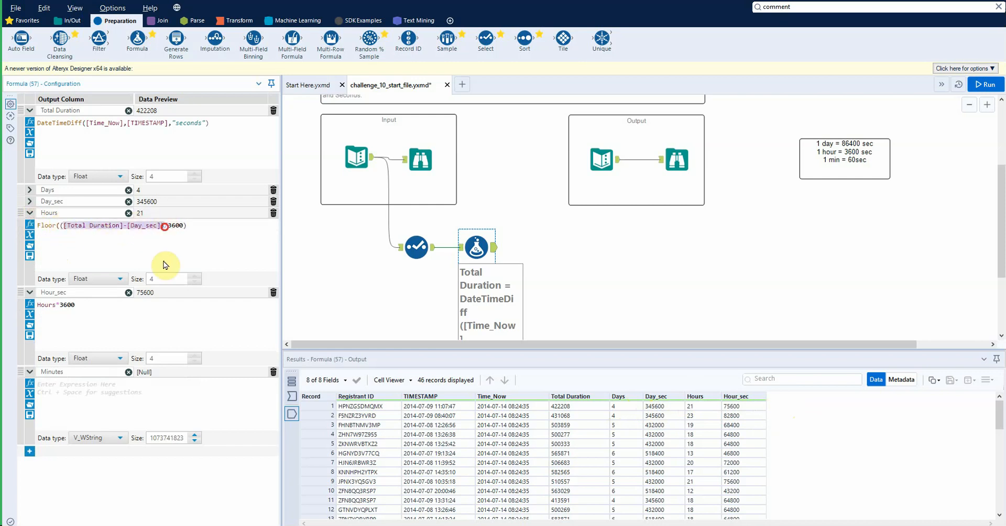
key("ctrl+c")
left_click(108, 388)
key("ctrl+v")
key("Home")
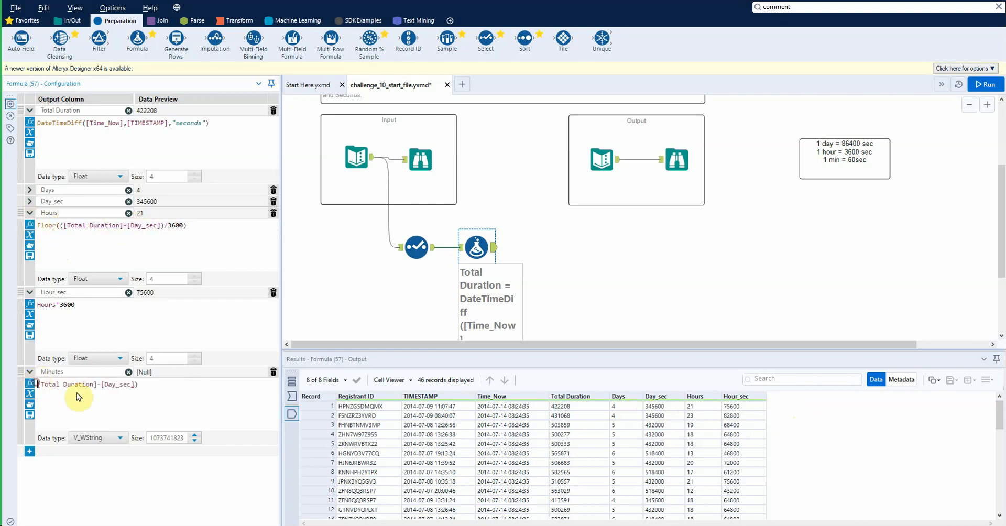
type("(")
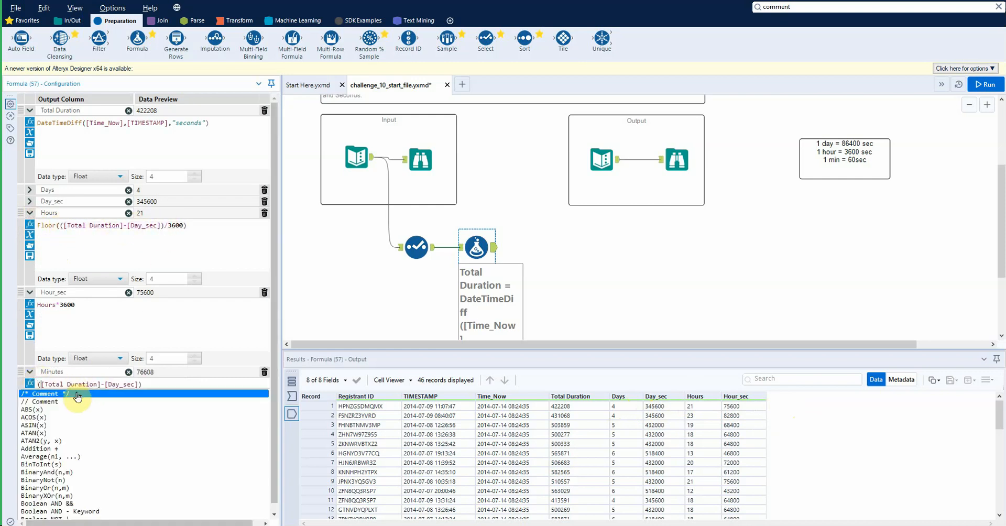
- Extend the Minutes expression to ([Total Duration]-[Day_sec]-[Hour_sec]) and run the workflow
left_click(139, 386)
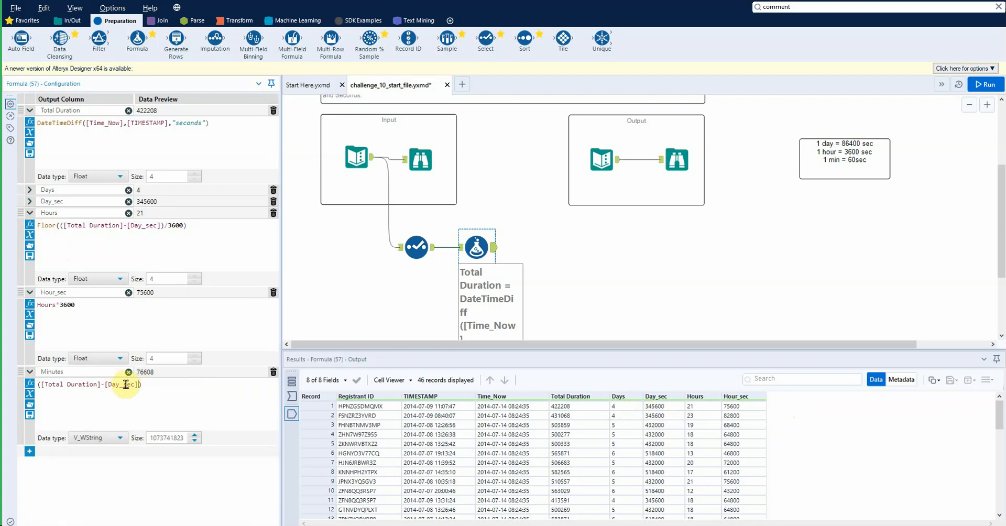
type(",hour")
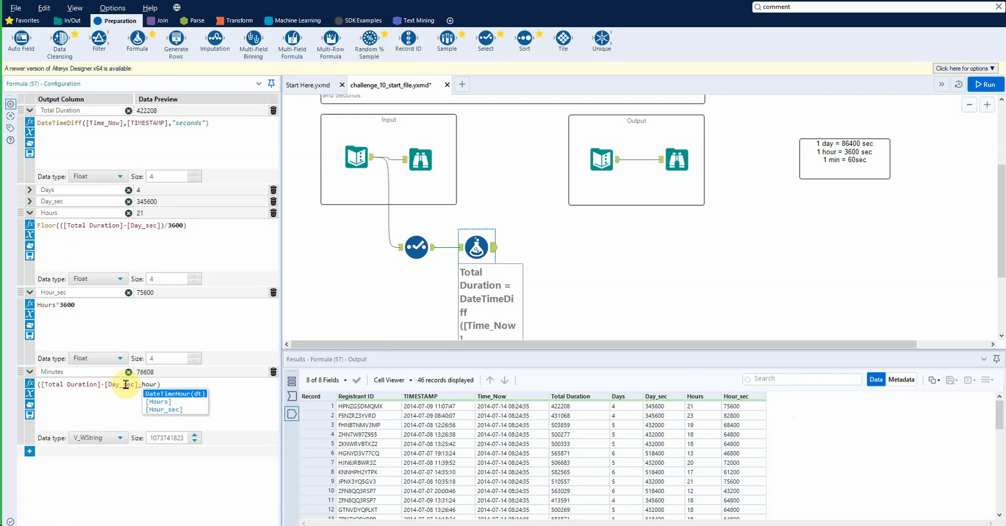
left_click(164, 410)
left_click(203, 384)
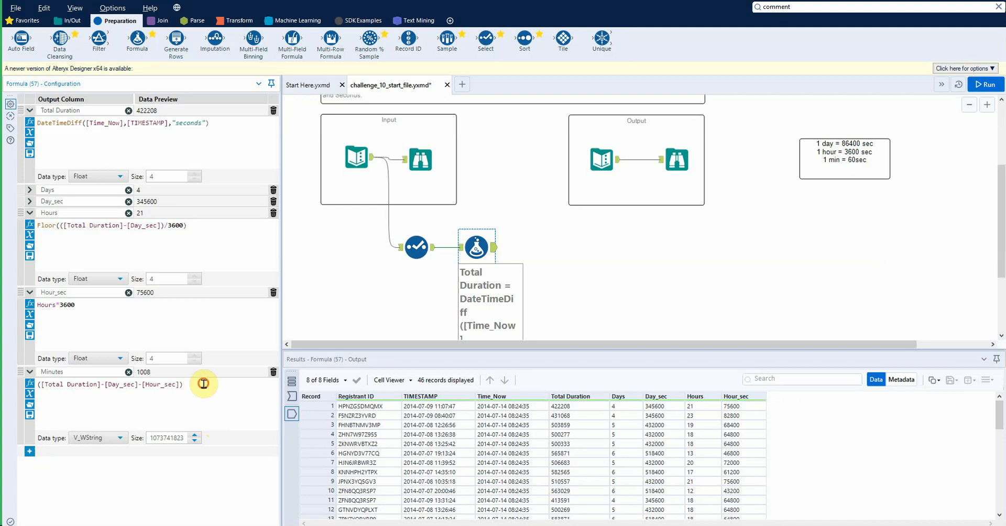
key("ctrl+r")
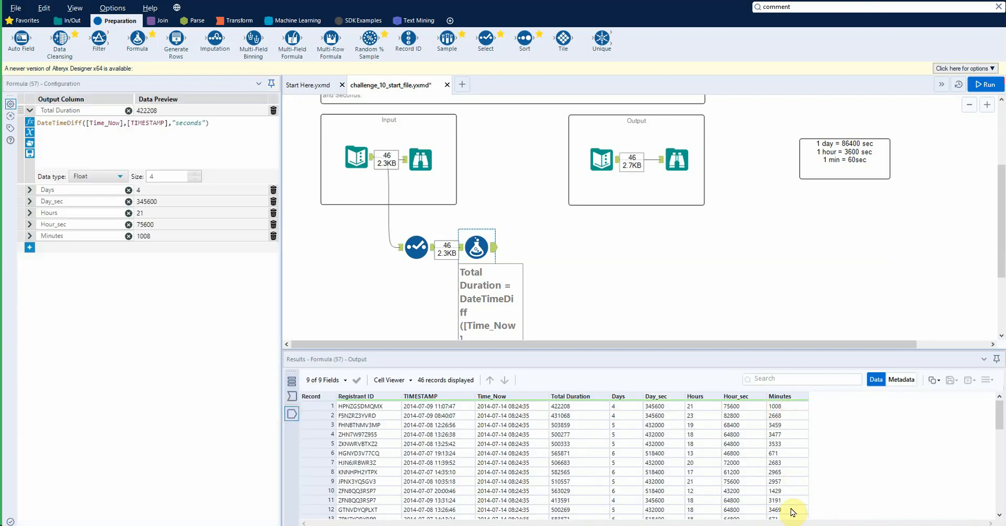
- Divide the Minutes expression by 60 and run the workflow
left_click(29, 236)
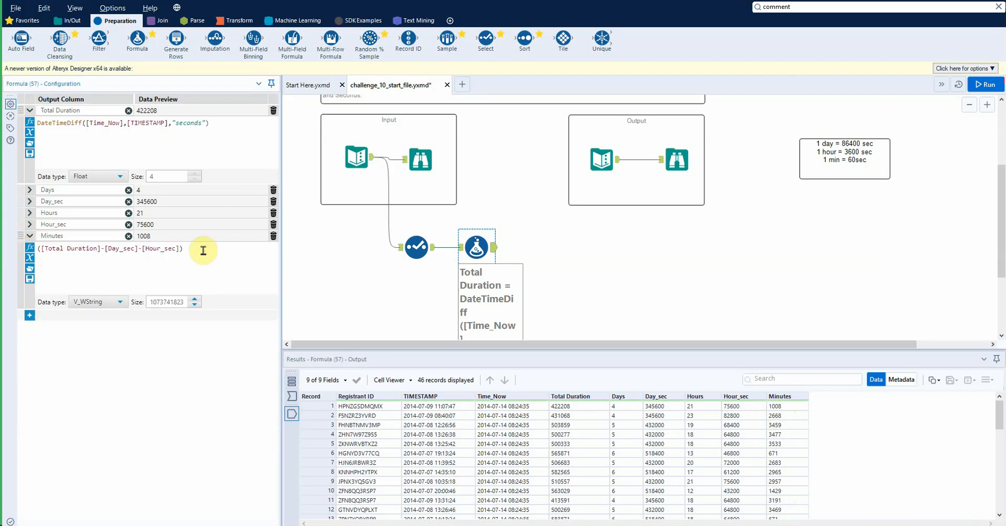
type("/60")
key("ctrl+r")
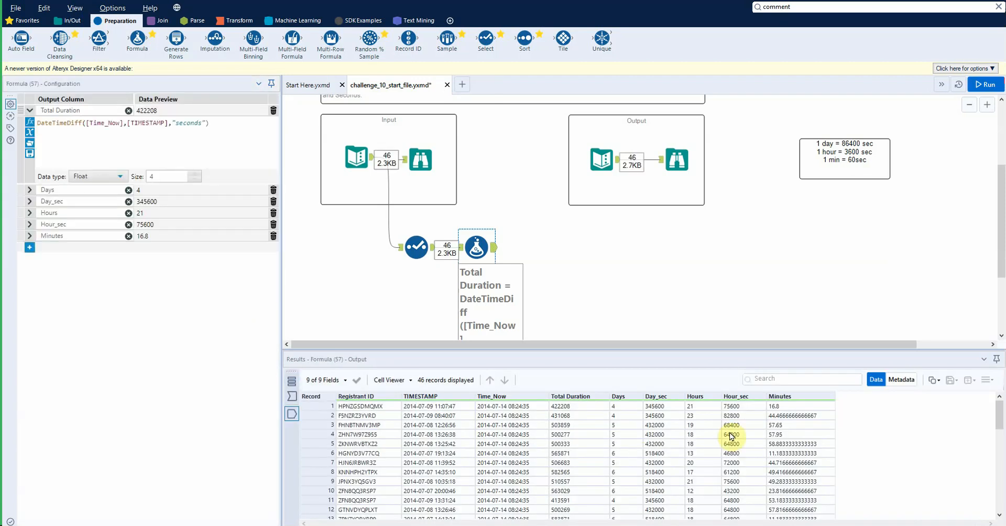
- Wrap the Minutes expression in Floor as Floor(([Total Duration]-[Day_sec]-[Hour_sec])/60) and run the workflow
left_click(29, 236)
type("(")
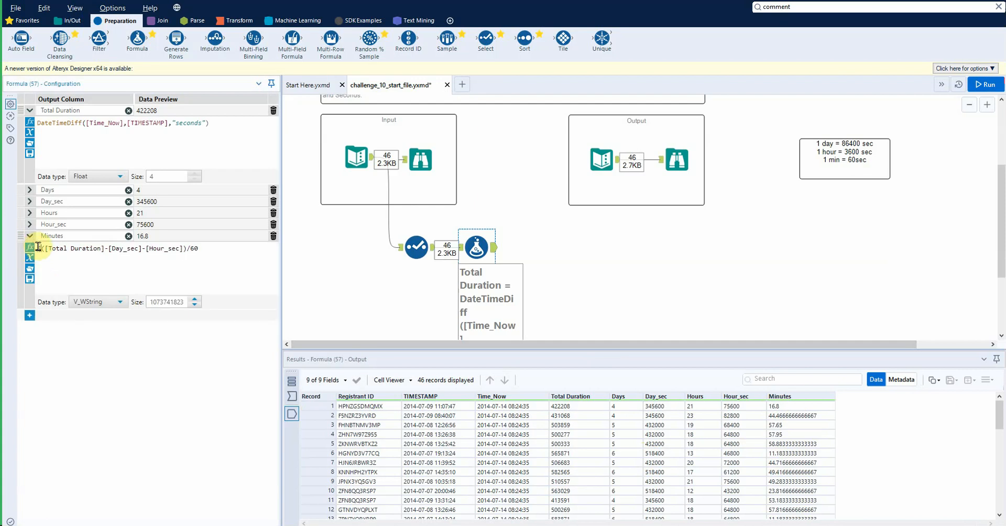
type("floor(")
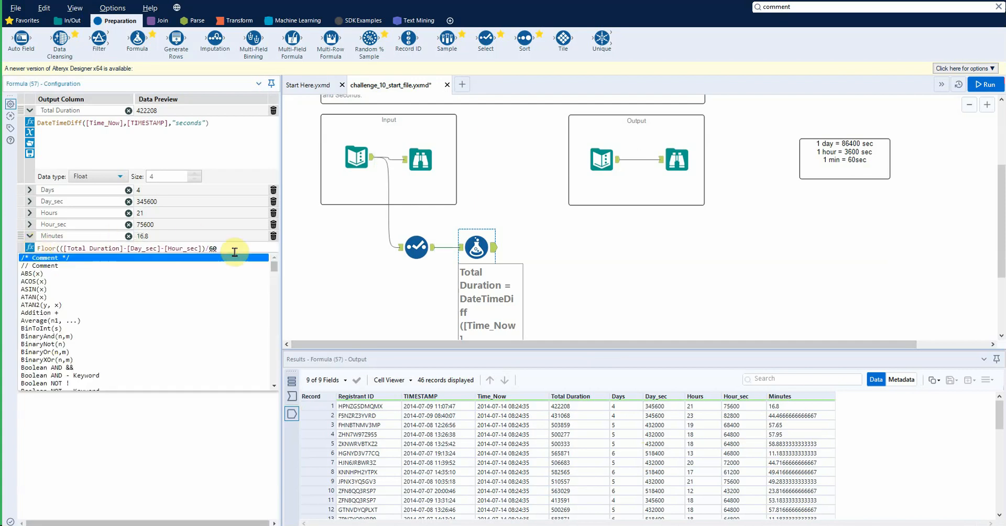
left_click(236, 250)
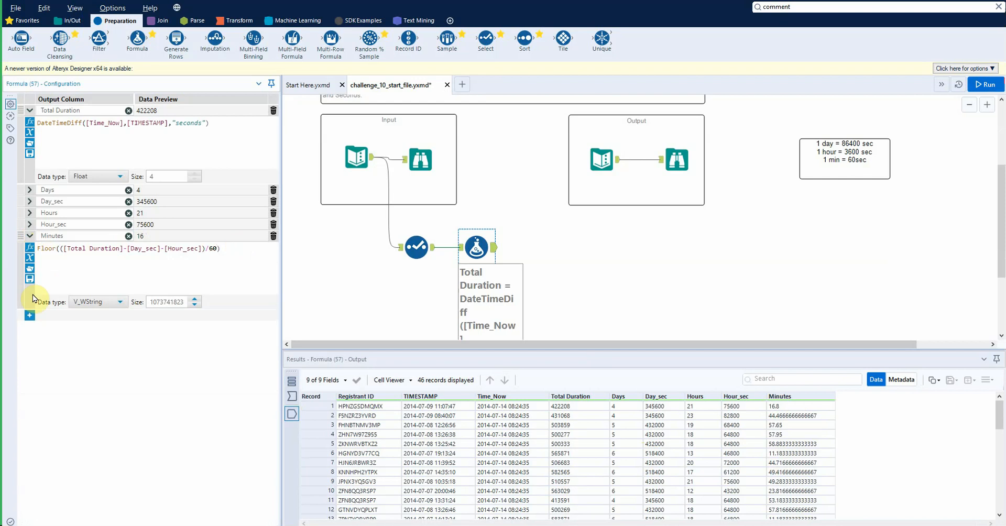
key("ctrl+r")
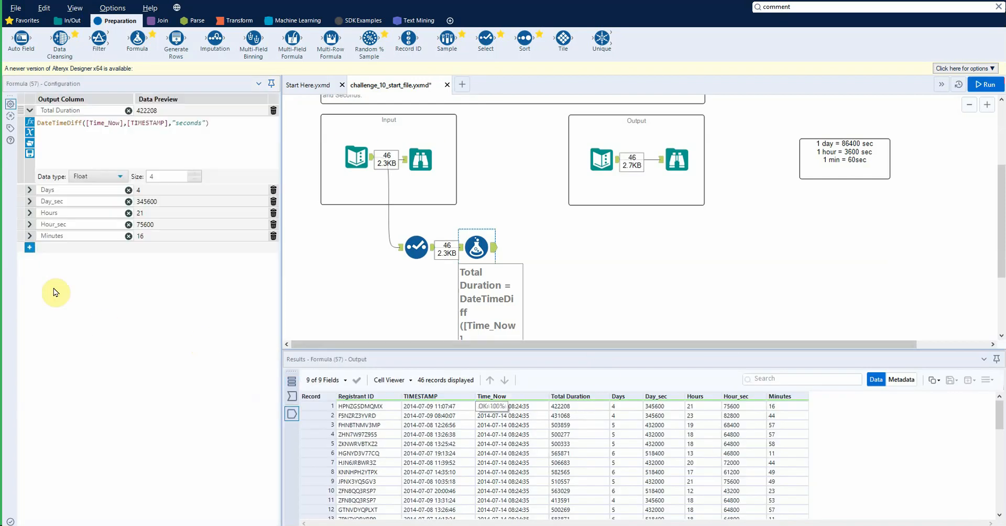
- Add a Minutes_sec column with the expression [Minutes]*60 and run the workflow
left_click(30, 248)
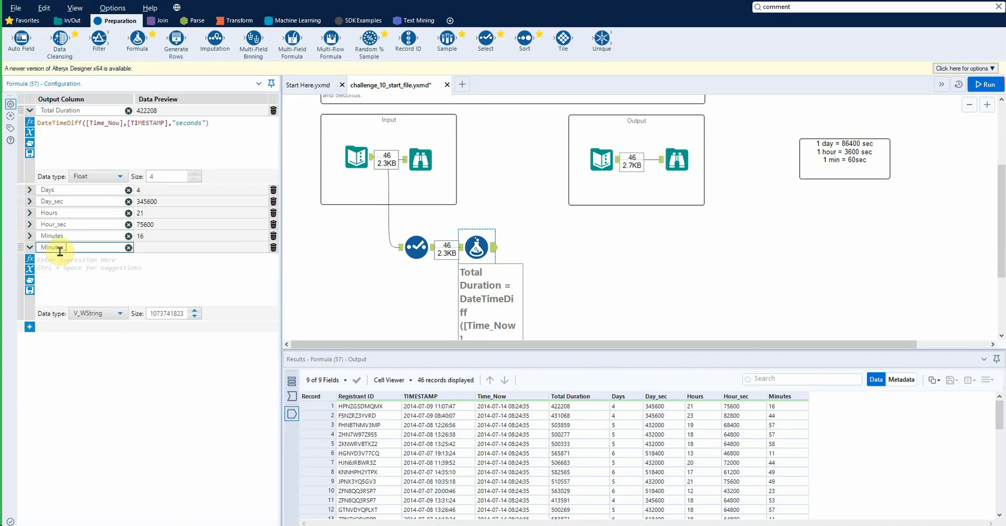
type("Minutes_sec")
left_click(61, 263)
type("[")
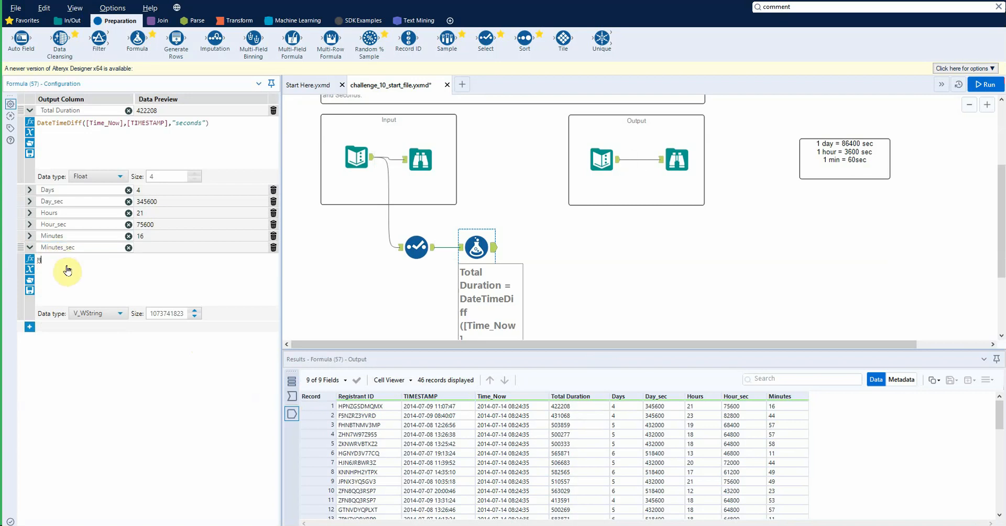
type("Minutes")
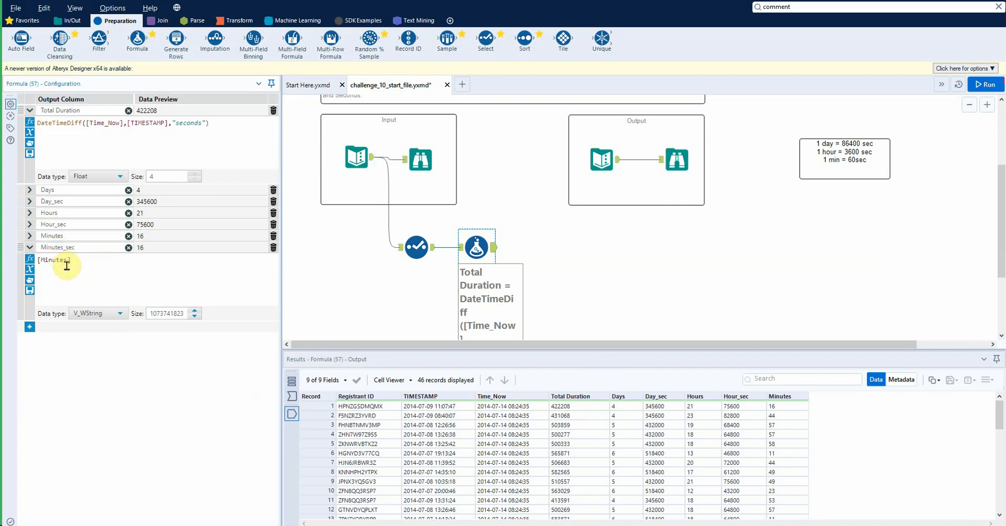
key("ctrl+r")
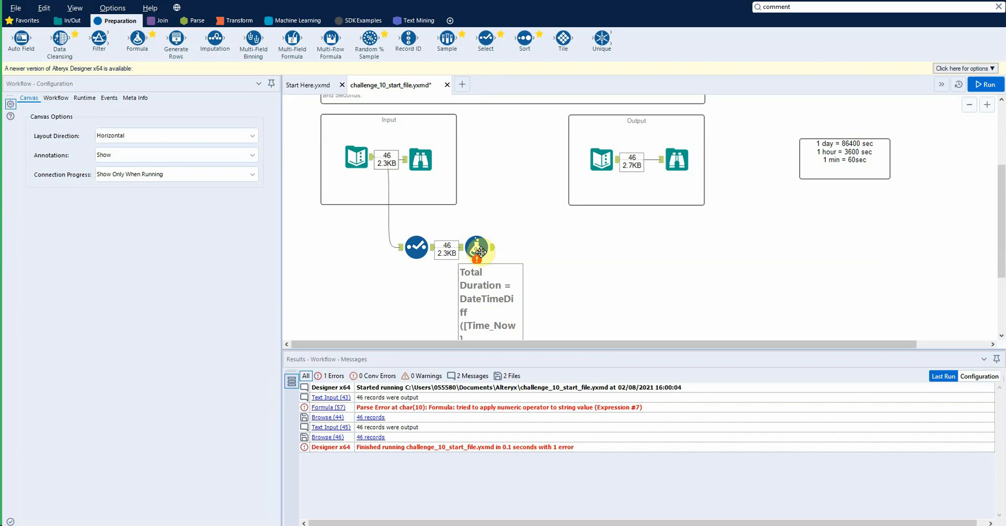
- Set the Minutes column's data type to Float and expand the Minutes_sec column's settings
left_click(50, 237)
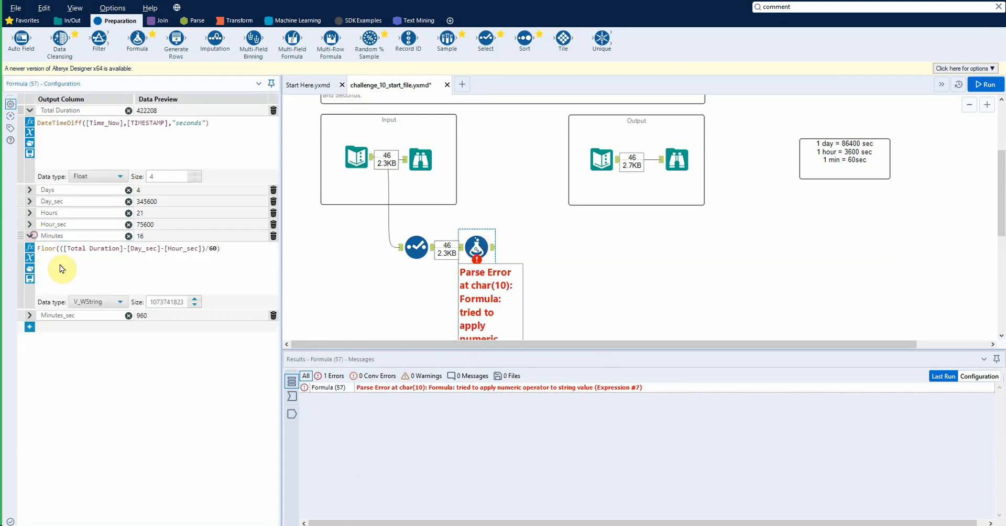
left_click(86, 303)
left_click(100, 405)
left_click(30, 315)
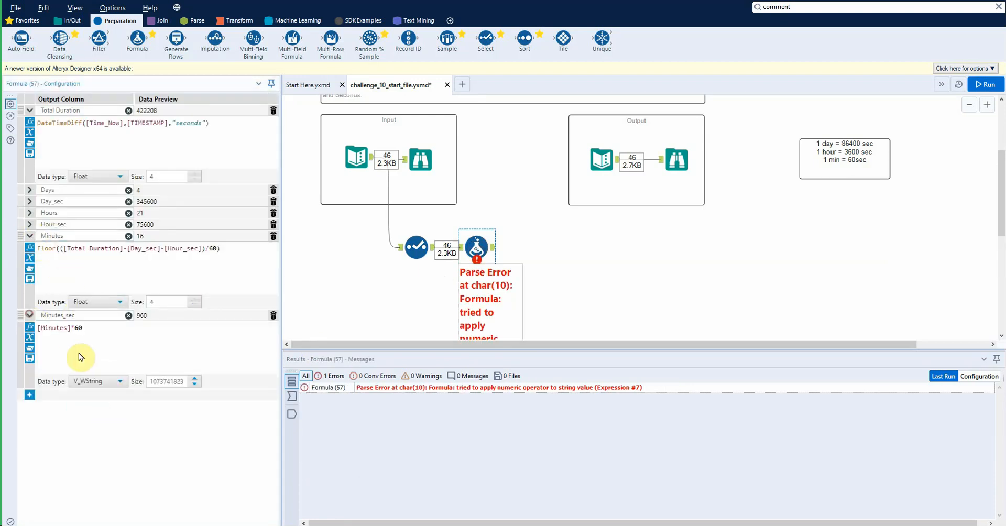
- Set the Minutes_sec column's data type to Float, run the workflow and show the Formula tool's output data
left_click(92, 381)
left_click(190, 457)
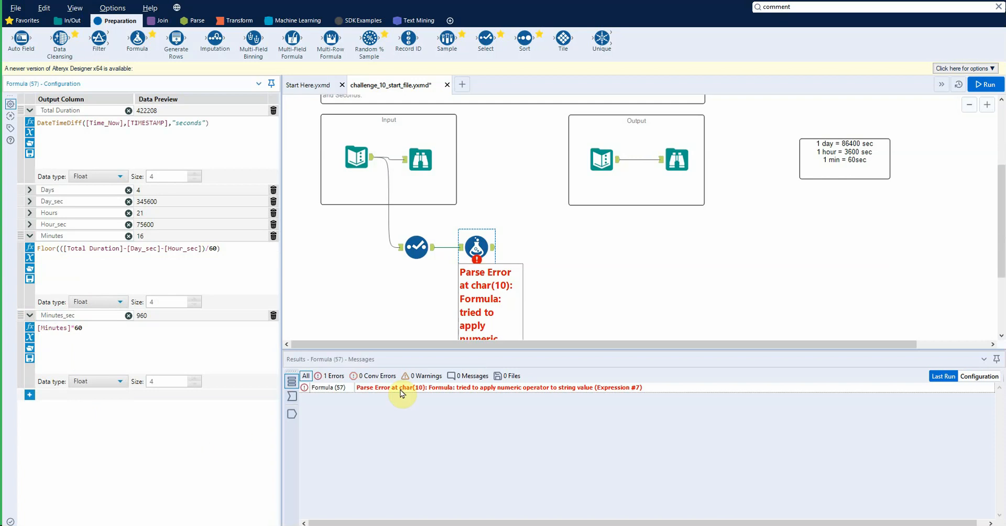
key("ctrl+r")
left_click(476, 245)
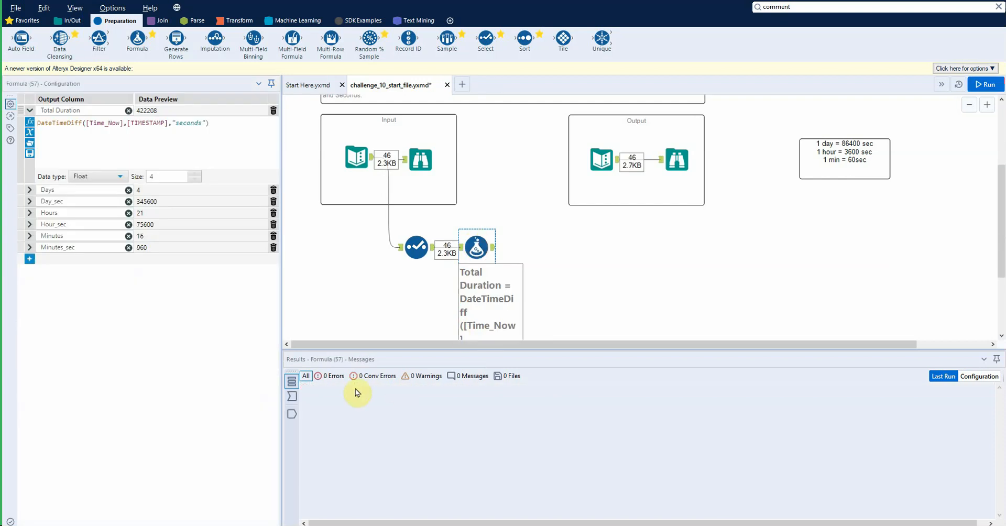
left_click(292, 411)
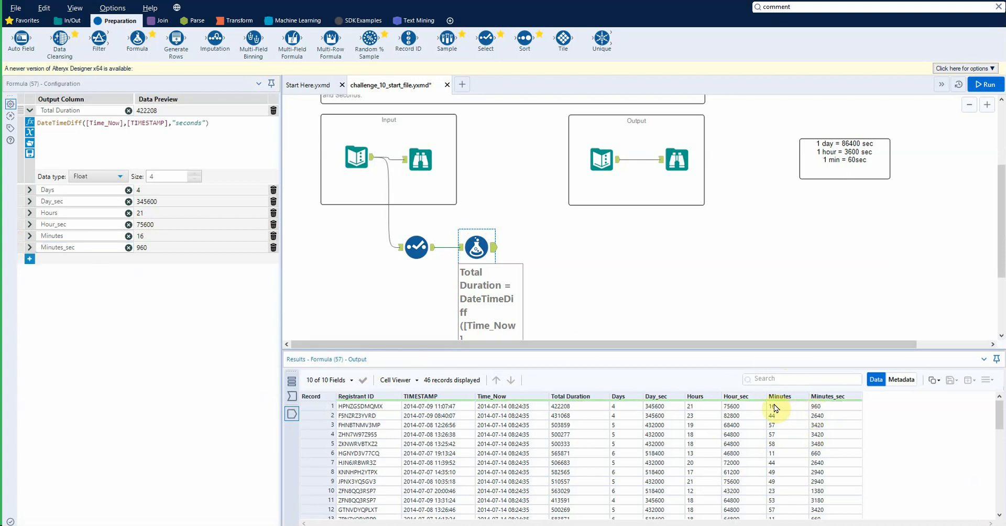
- Add a Seconds column with the expression ([Total Duration]-[Day_sec]-[Hour_sec]-[Minutes_sec]), reusing the subtraction from the Minutes expression
left_click(29, 236)
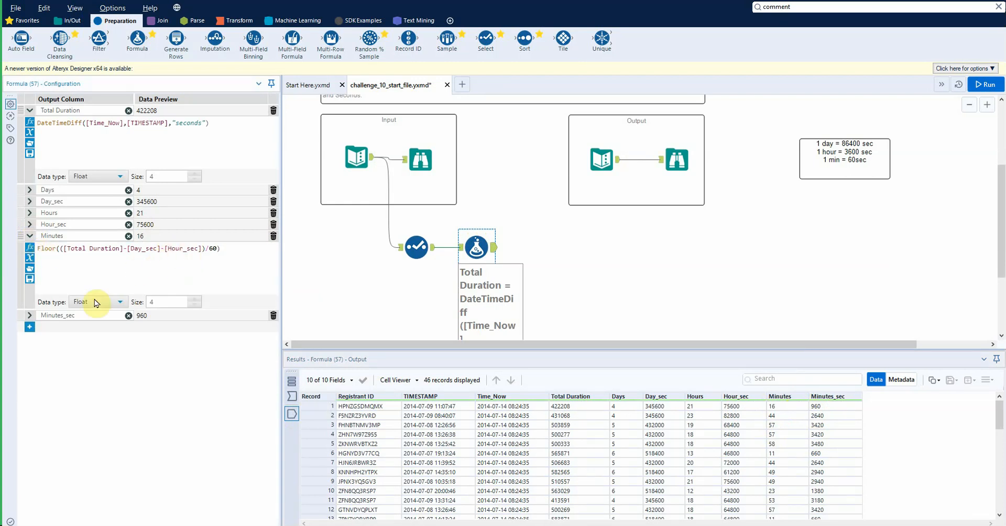
left_click(29, 315)
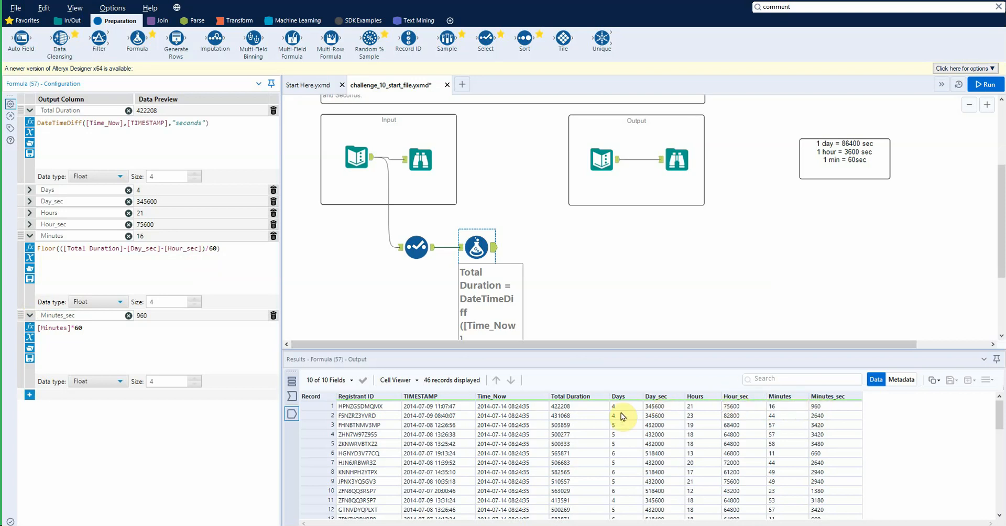
left_click(30, 395)
left_click(81, 400)
left_click(82, 407)
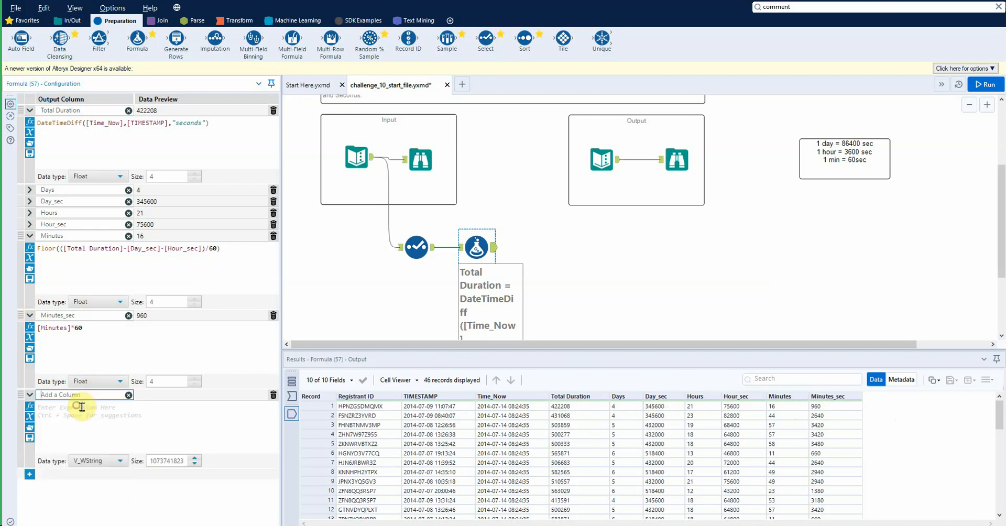
type("Seconds")
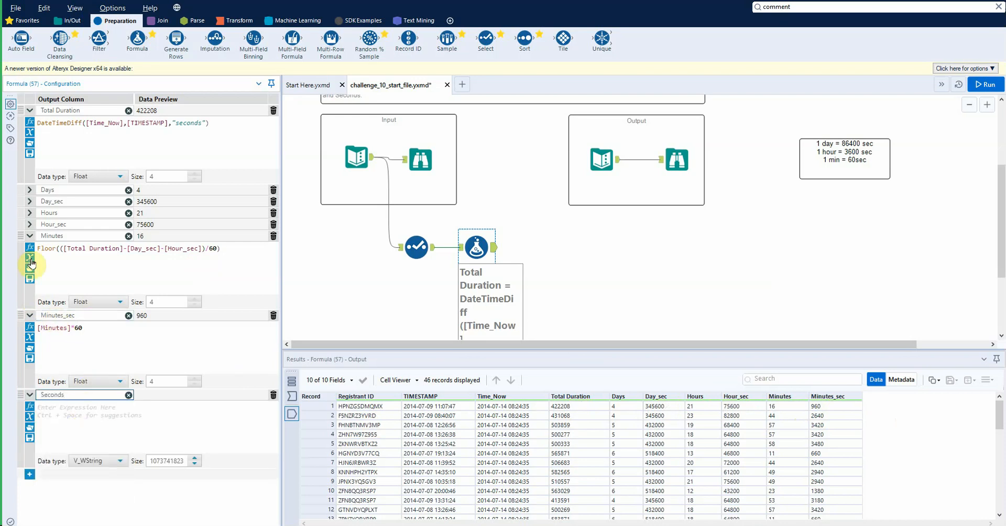
left_click_drag(59, 248, 206, 249)
key("ctrl+c")
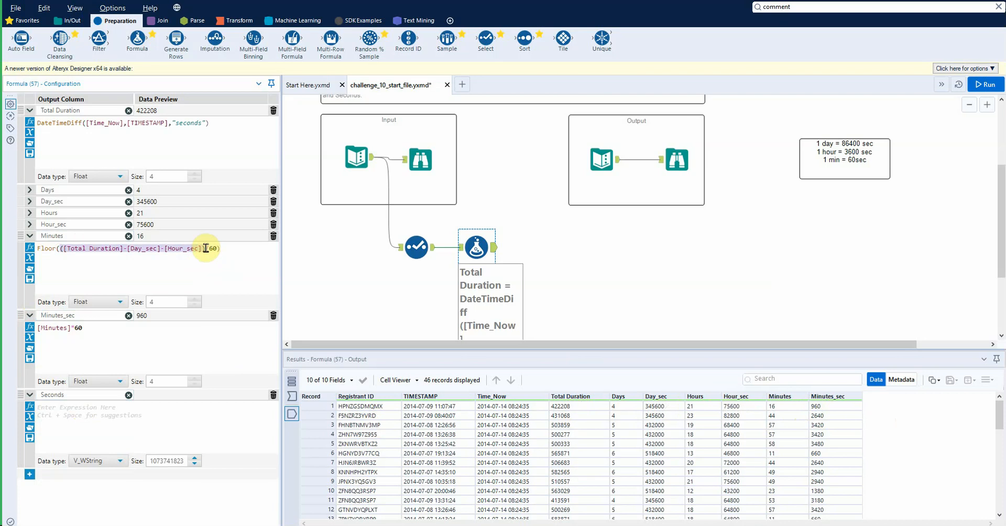
left_click(102, 408)
key("ctrl+v")
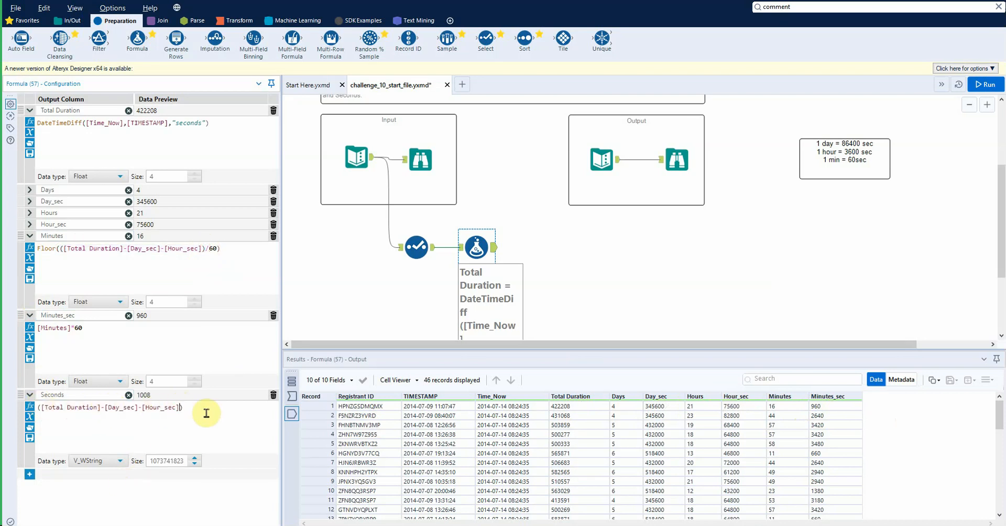
type("-minu")
left_click(207, 430)
- Set the Seconds column's data type to Float and run the workflow
left_click(112, 461)
left_click(108, 447)
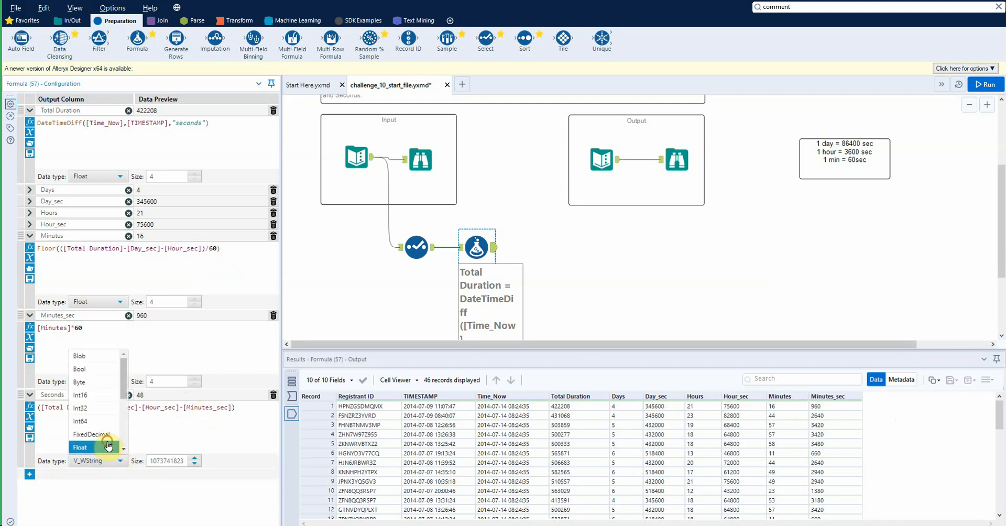
key("ctrl+r")
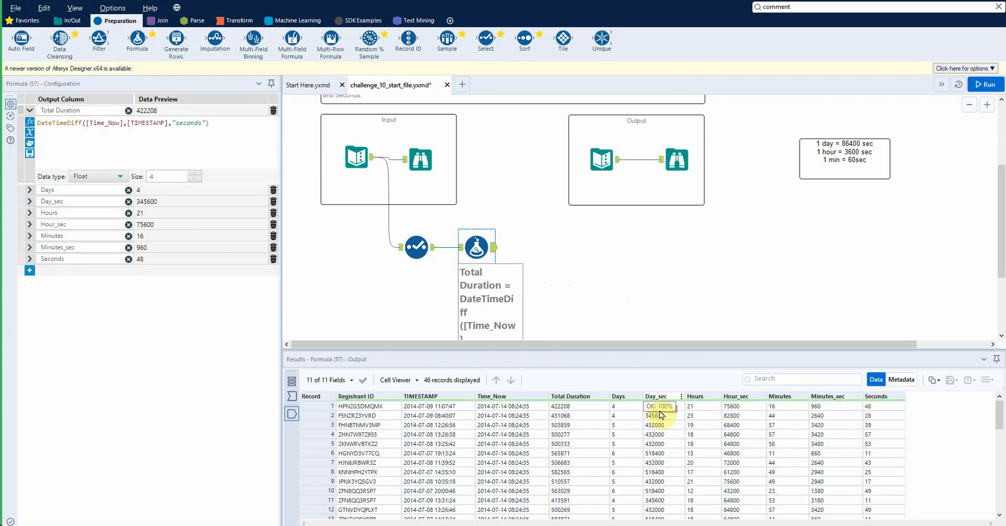
- Add a Sum_Check column whose expression starts with [Day_sec]
left_click(29, 271)
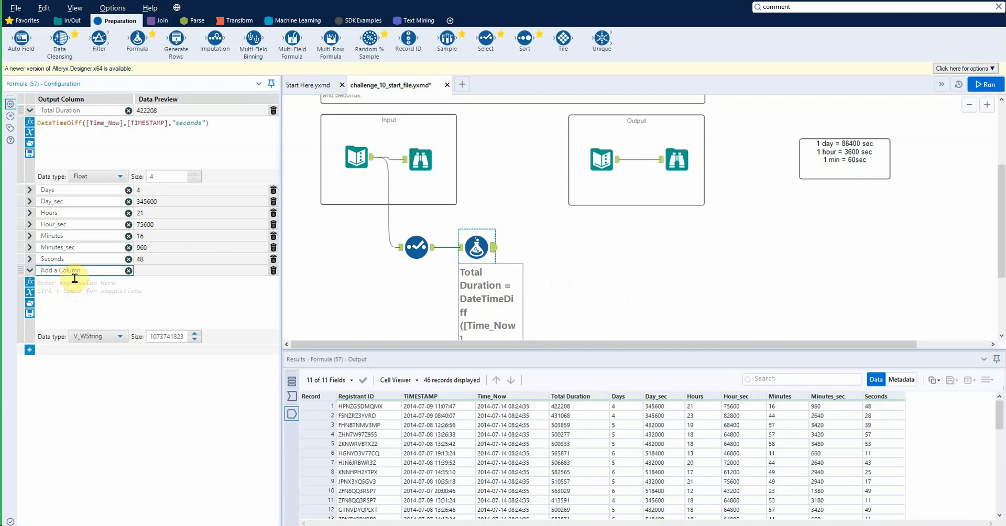
type("Sum_Check")
type("days")
key("BackSpace")
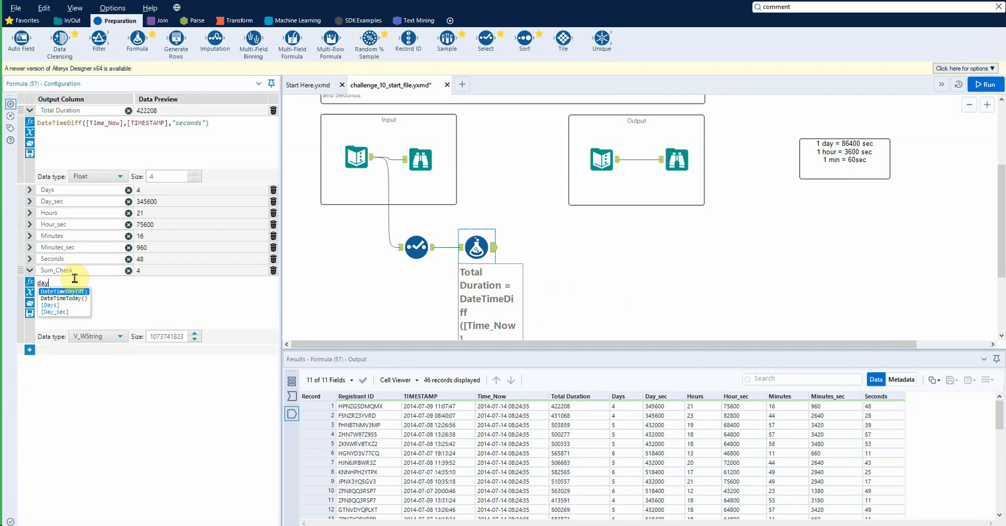
key("Down")
key("Down")
key("Down")
key("Return")
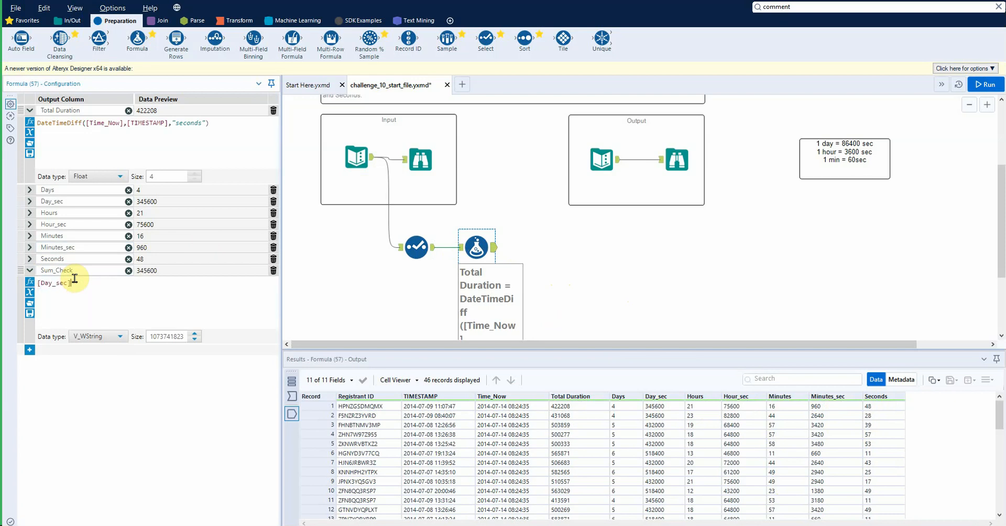
- Extend the Sum_Check expression with +[Hour_sec]+[Minutes_sec]+[Seconds] and run the workflow
type("+hour")
key("Down")
key("Down")
key("Return")
type("+minu")
key("Down")
key("Down")
key("Return")
type("+secon")
key("Down")
key("Return")
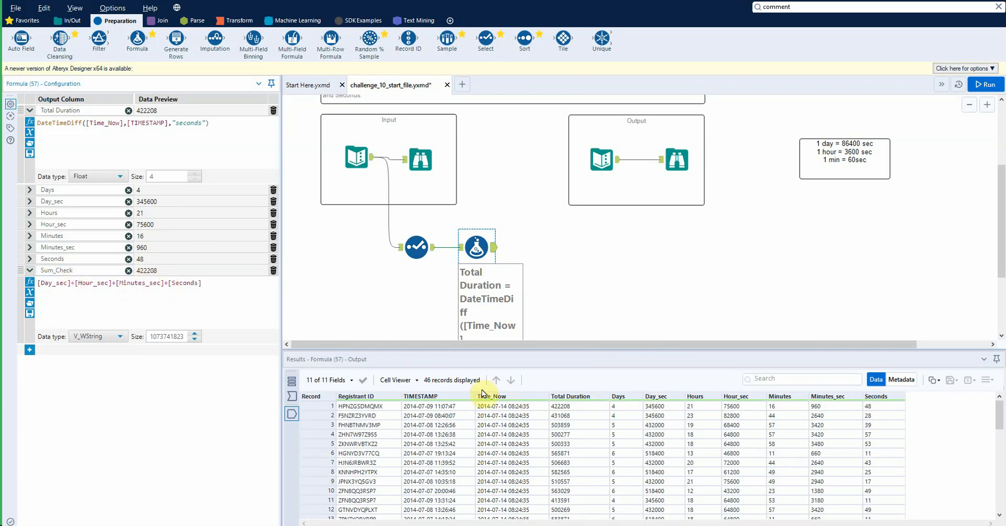
key("ctrl+r")
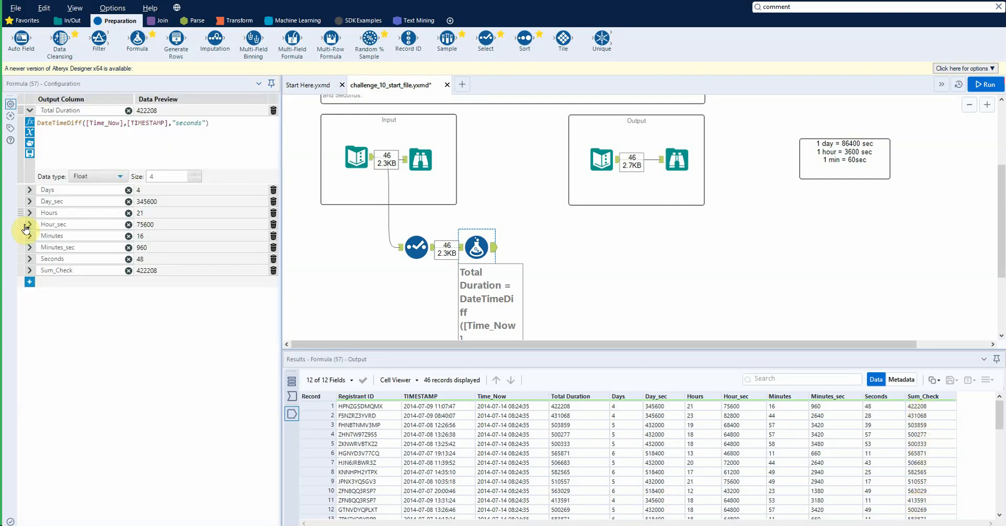
- Add a new output column named True/False to the Formula tool
left_click(30, 285)
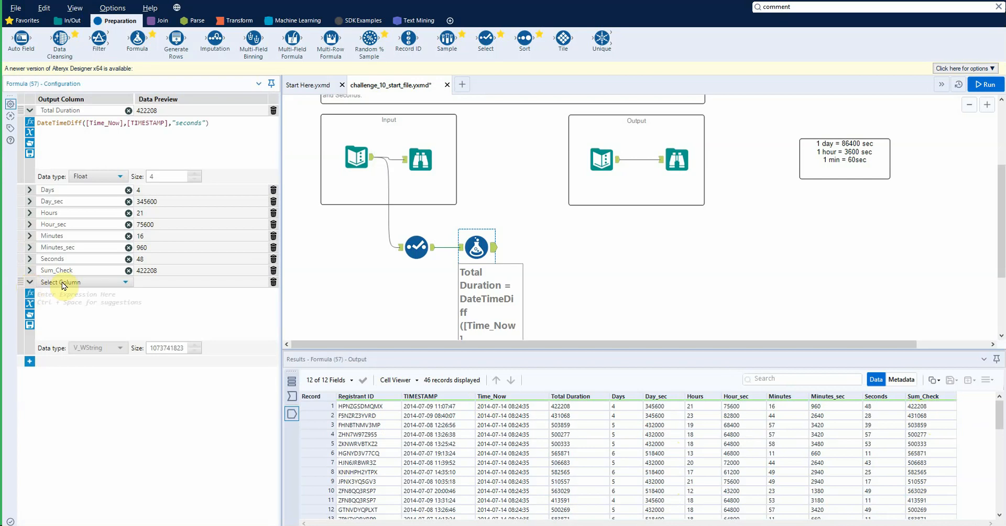
left_click(62, 282)
left_click(66, 297)
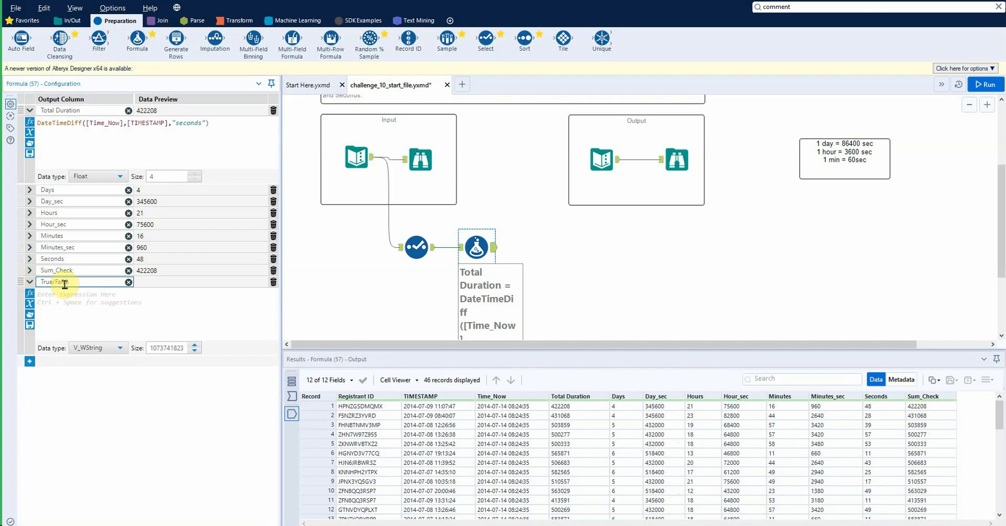
left_click(103, 304)
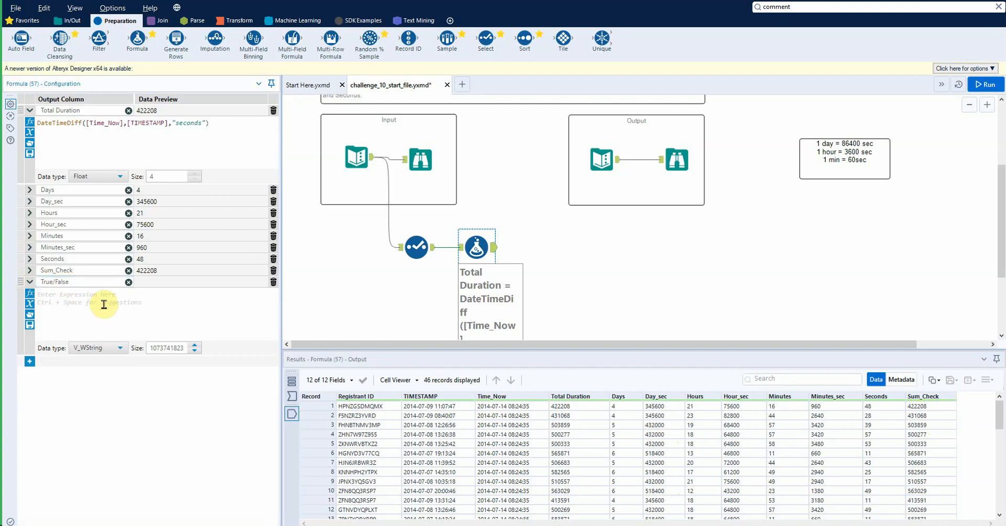
- Give the True/False column the expression IIF([Sum_Check]=[Total Duration],"True","False") and run the workflow
type("IIF(sum")
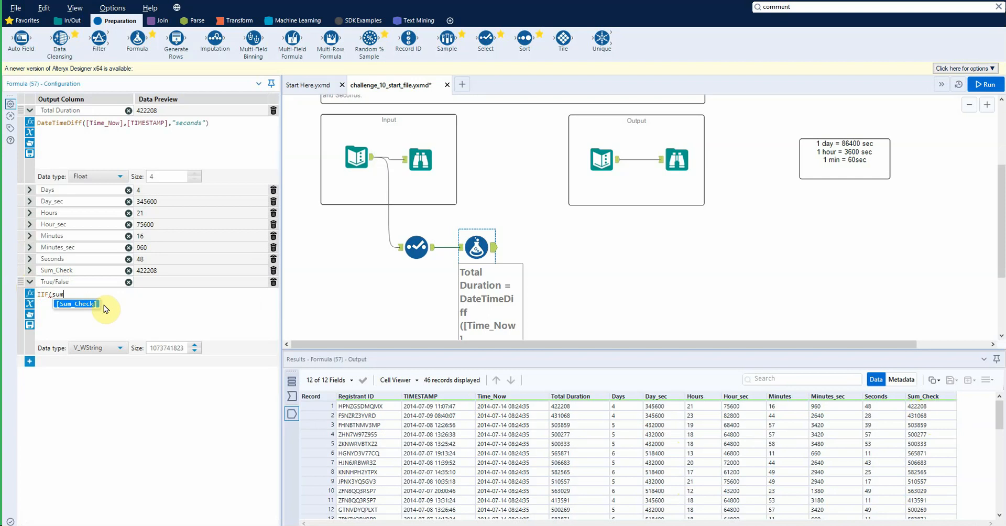
key("Return")
type("=tot")
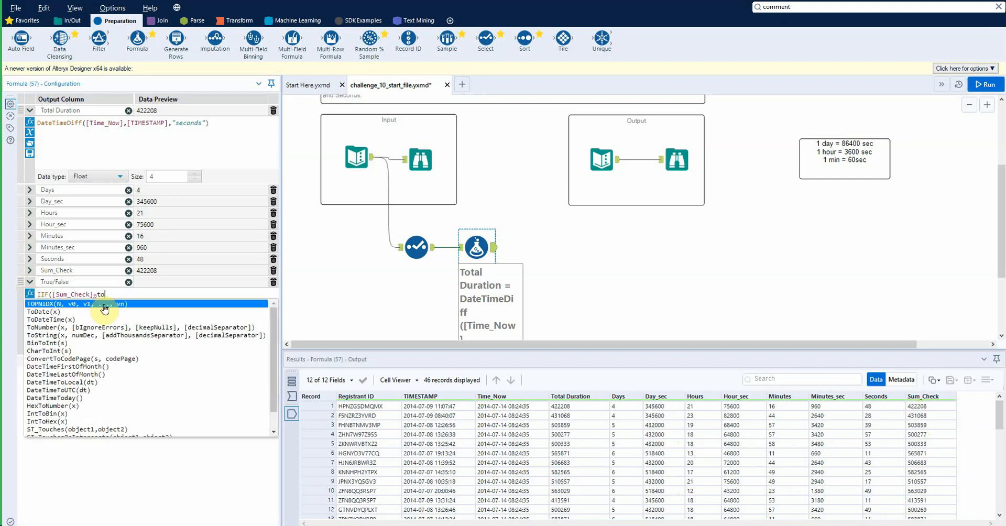
key("Return")
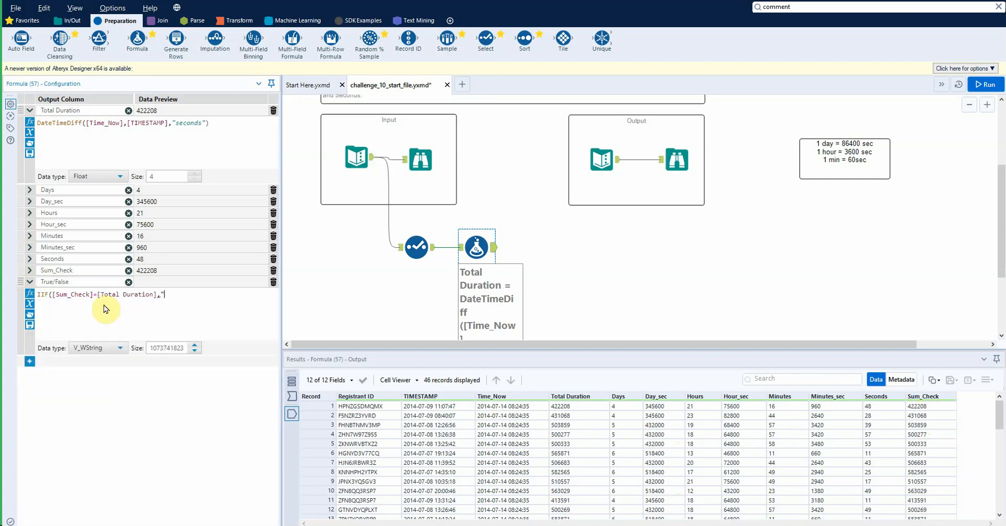
type(",True")
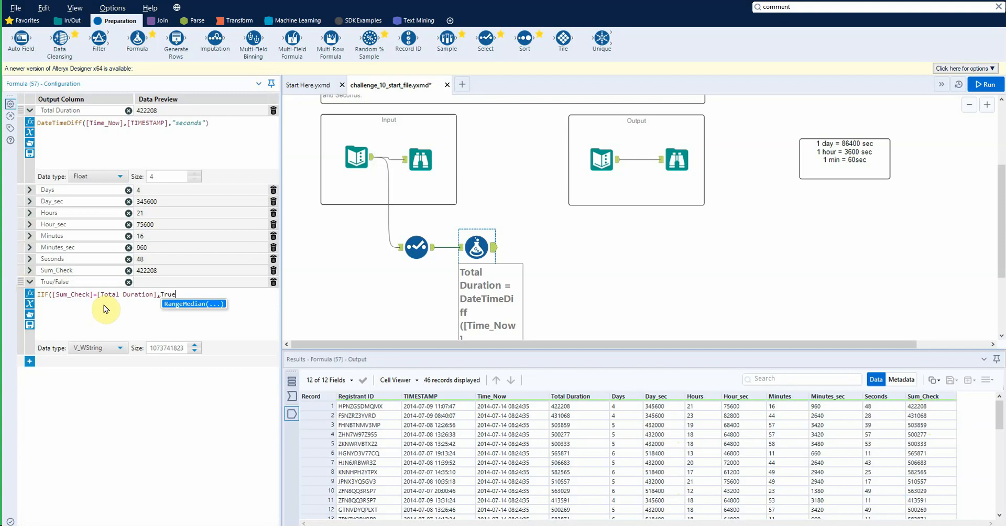
key("BackSpace")
key("BackSpace")
key("BackSpace")
key("BackSpace")
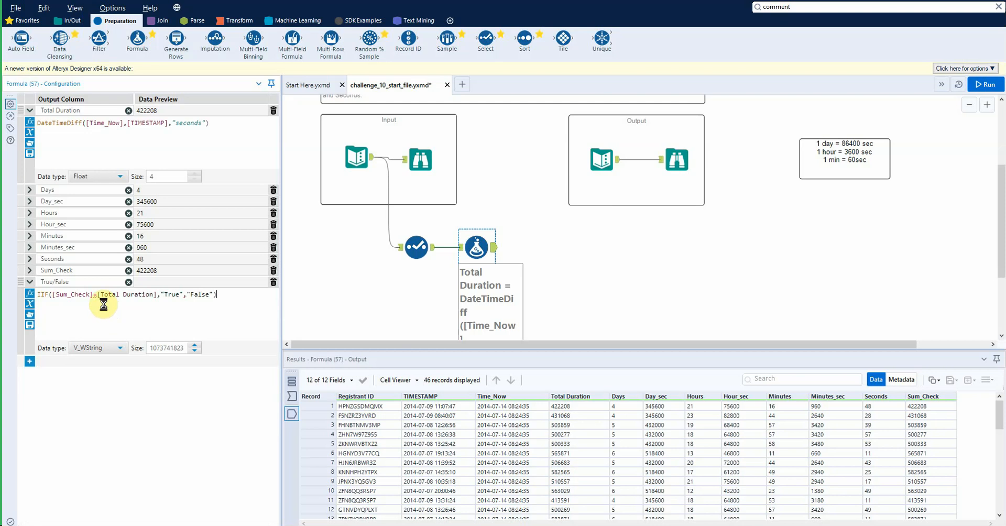
key("ctrl+r")
left_click(468, 240)
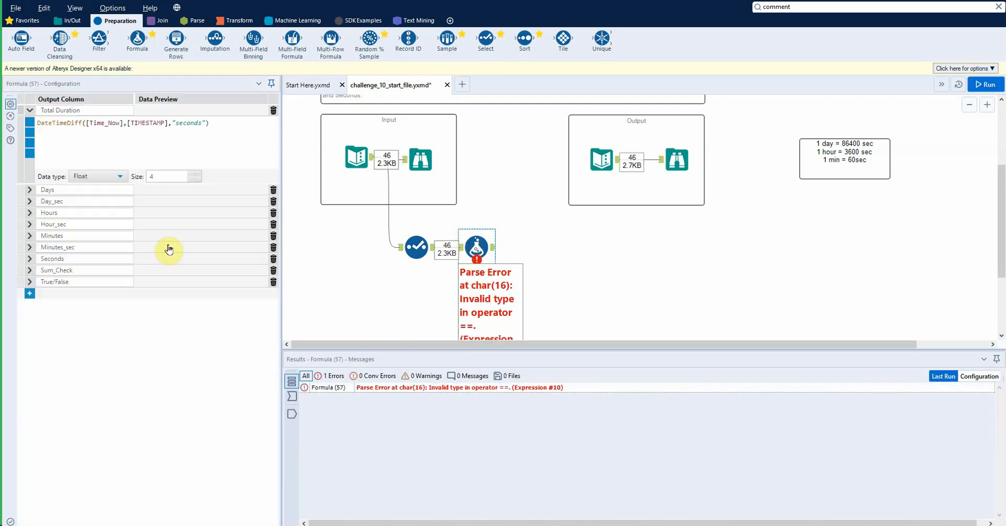
- Set the Sum_Check column's data type to Float, rerun the workflow and check the True/False values in the Formula output
left_click(29, 282)
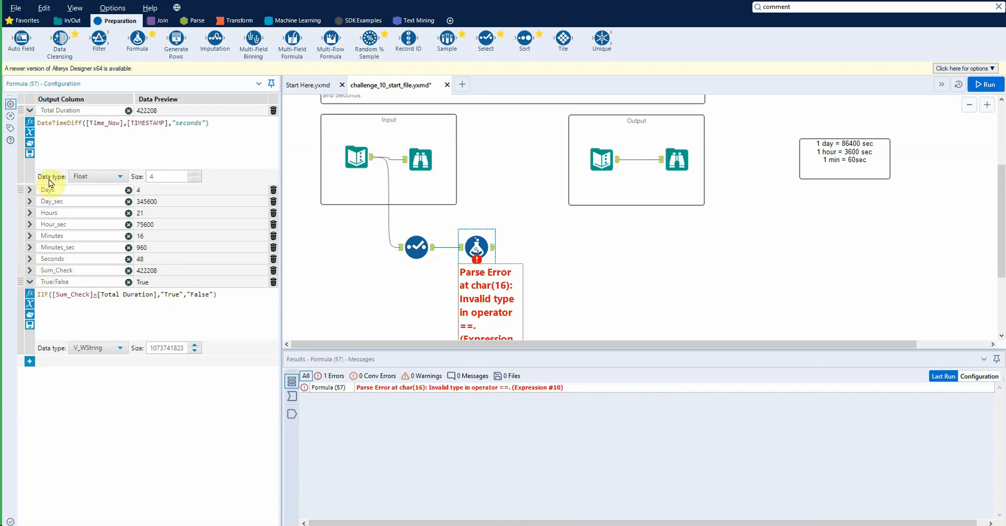
left_click(30, 270)
left_click(117, 336)
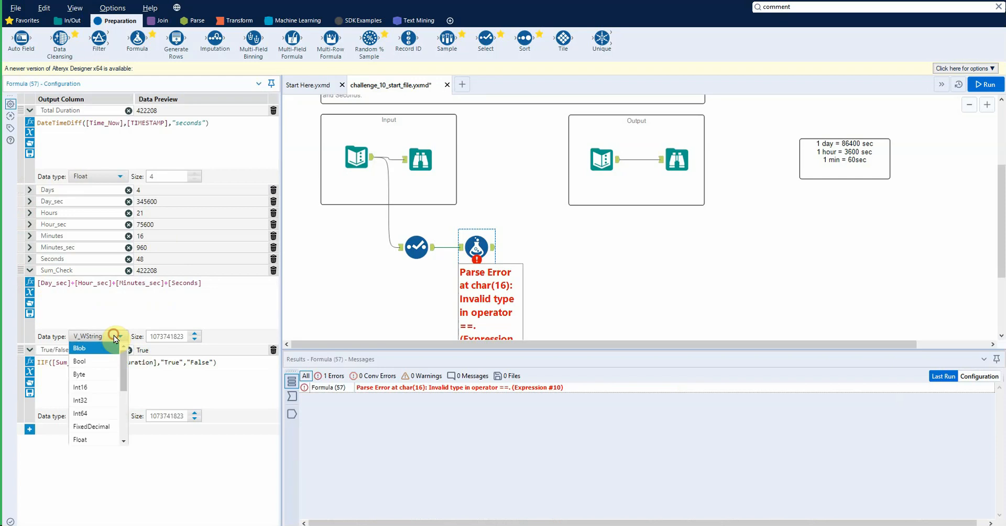
left_click(108, 440)
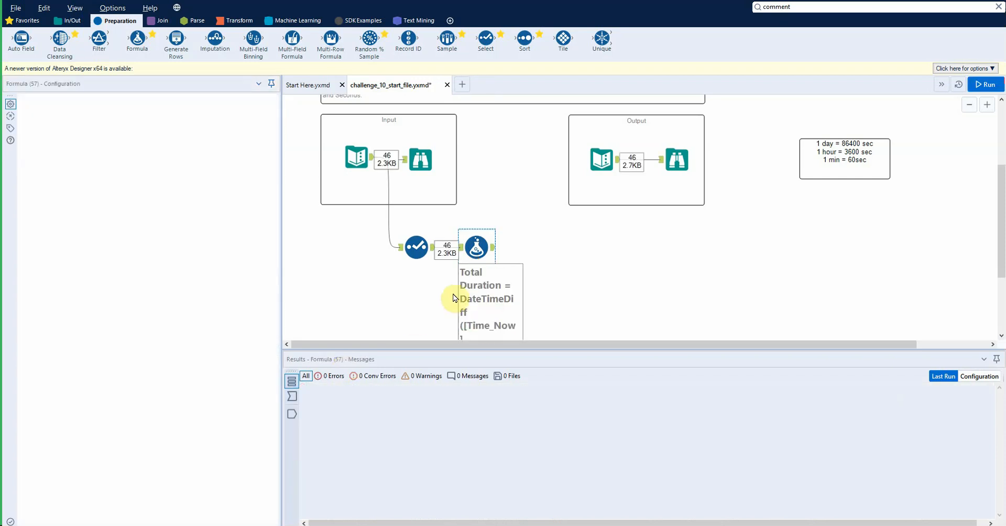
left_click(299, 417)
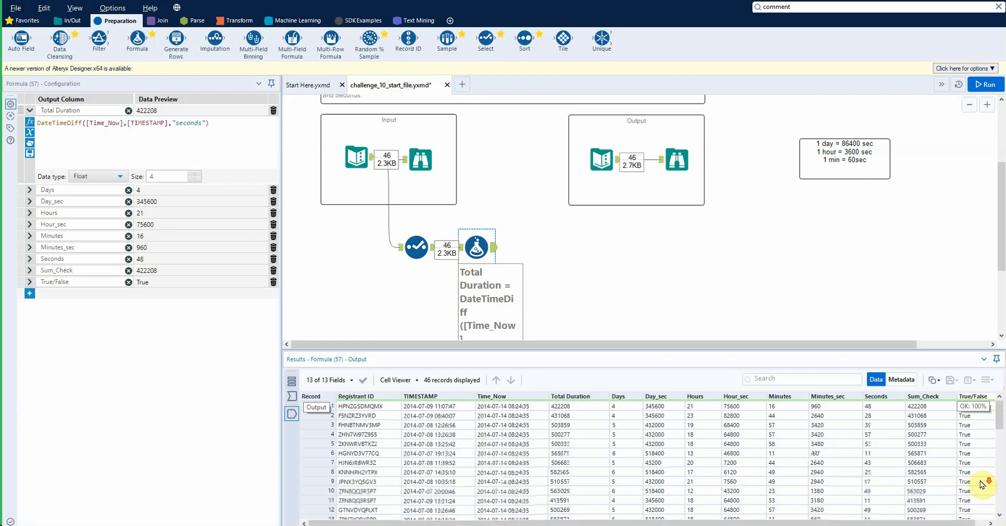
scroll(982, 485, "down", 10)
scroll(984, 484, "up", 10)
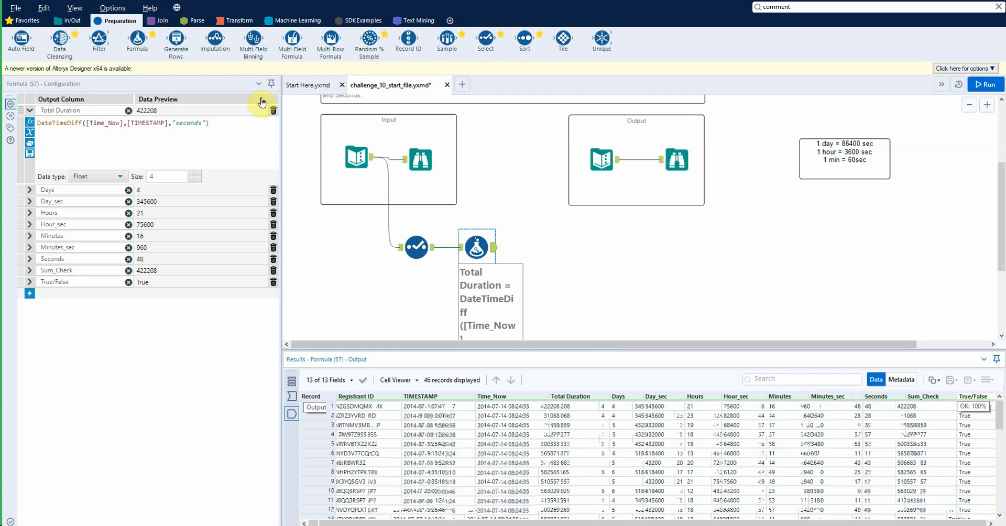
- Connect a Select tool after the Formula tool and deselect Day_sec, Hour_sec, Minutes_sec, Sum_Check, True/False and *Unknown
left_click_drag(485, 39, 569, 246)
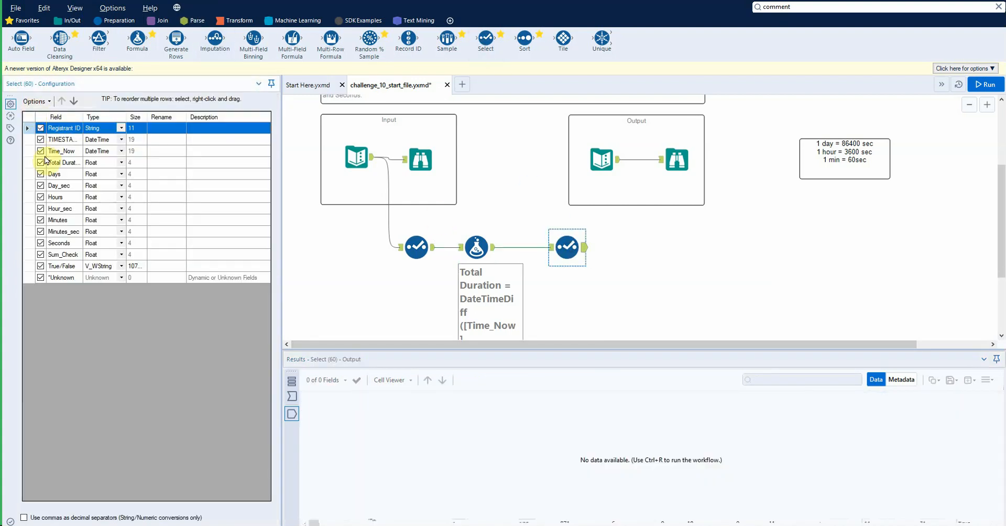
left_click(39, 187)
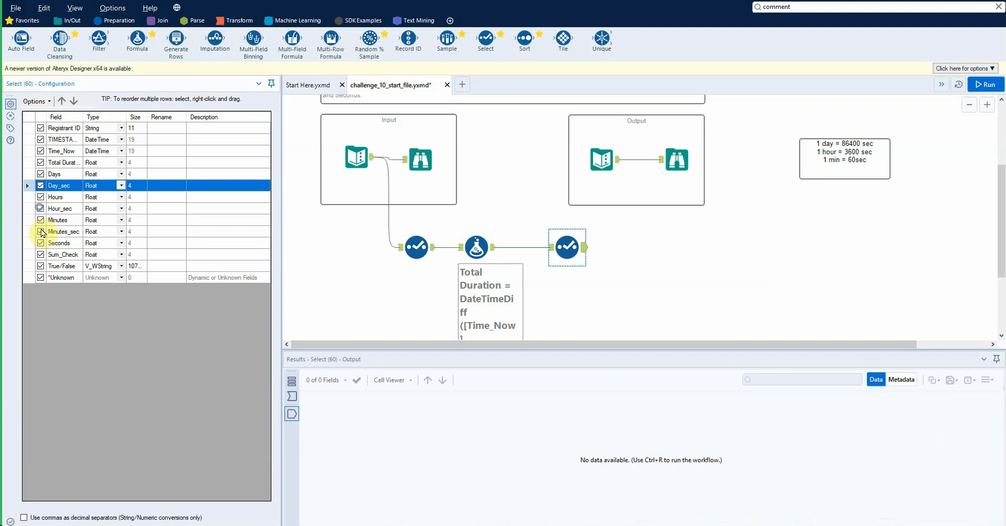
left_click(38, 231)
left_click(41, 254)
left_click(41, 266)
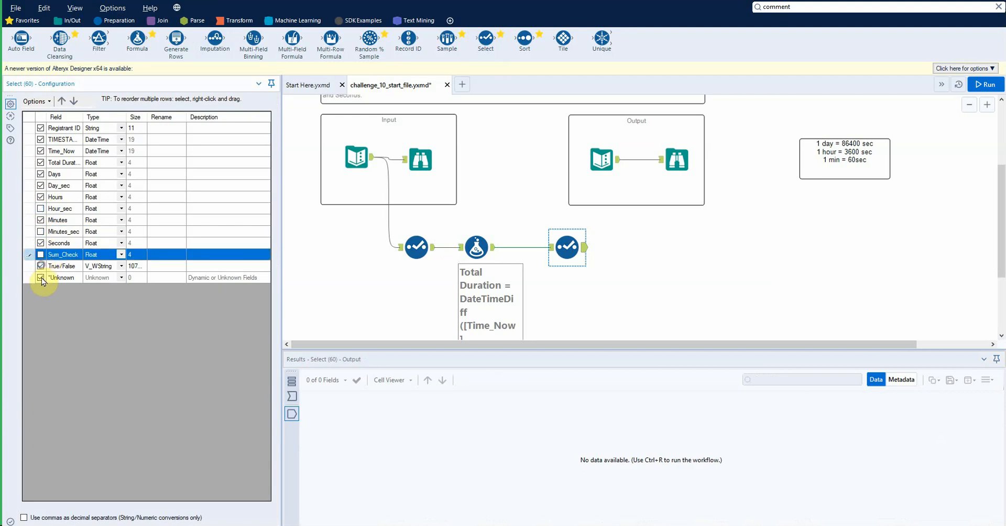
left_click(40, 278)
- Run the workflow and show the new Select tool's output data
key("ctrl+r")
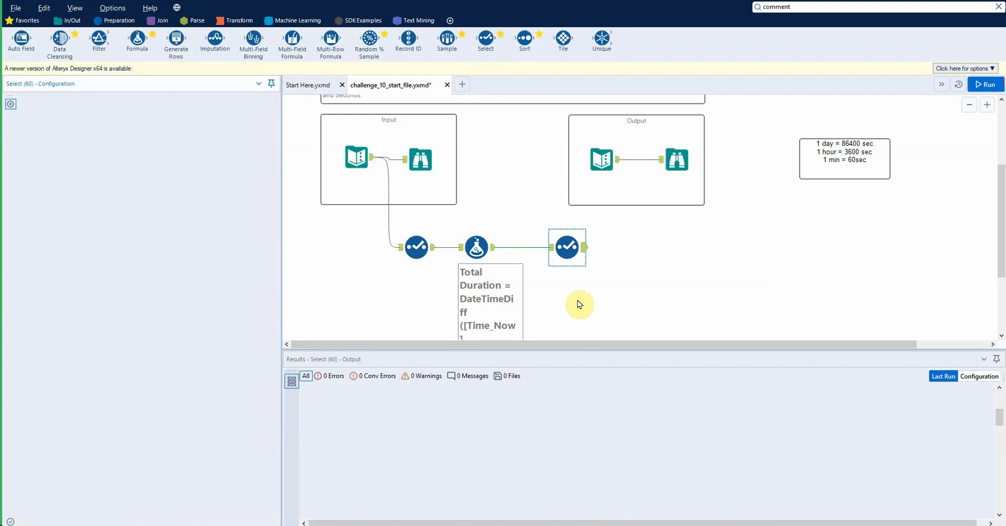
left_click(567, 247)
left_click(292, 415)
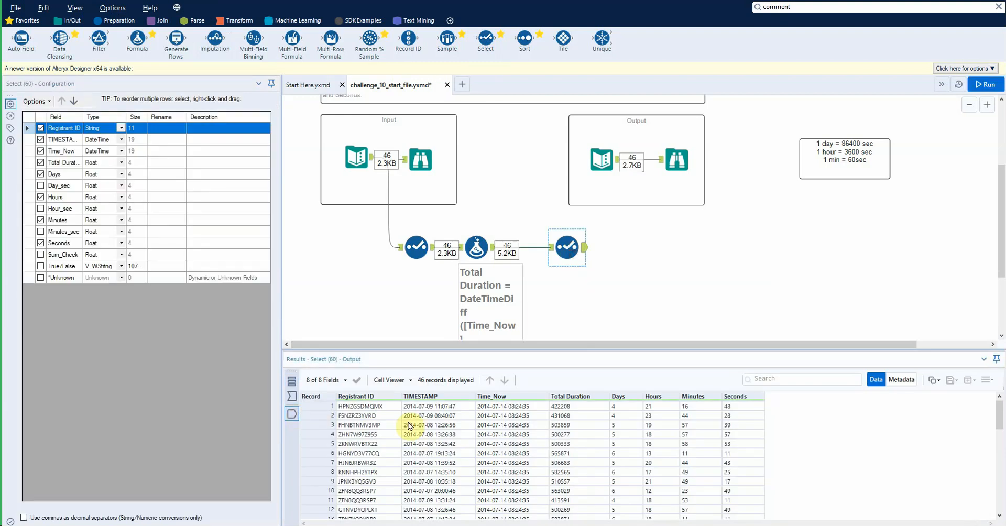
- Deselect the Total Duration field in the last Select tool and rerun the workflow
left_click(40, 165)
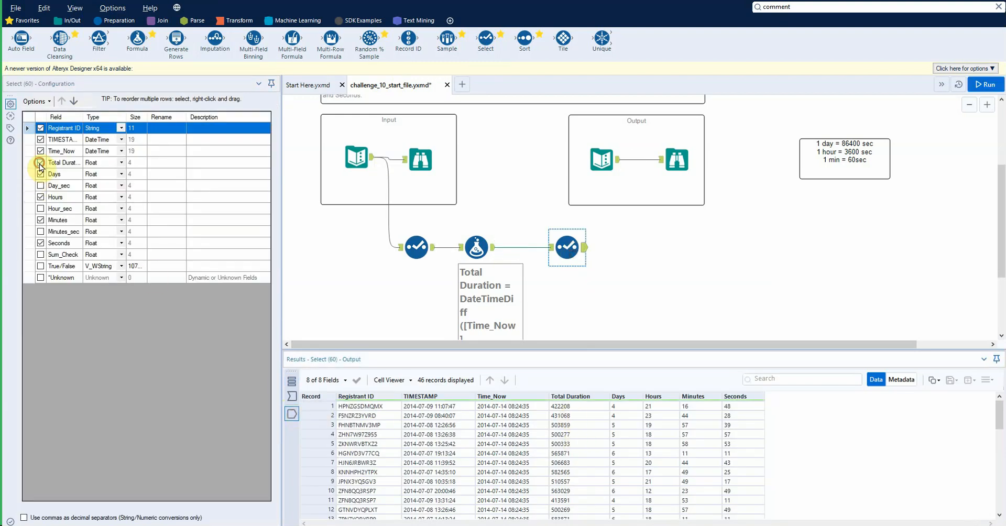
key("ctrl+r")
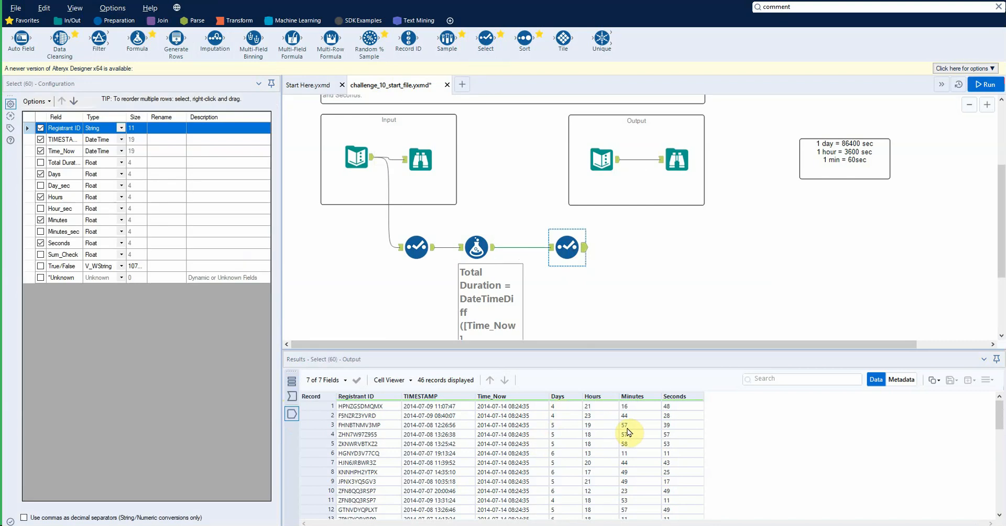
- Compare the Days, Hours, Minutes and Seconds values of the last Select tool with the expected data in the Output container
left_click(599, 167)
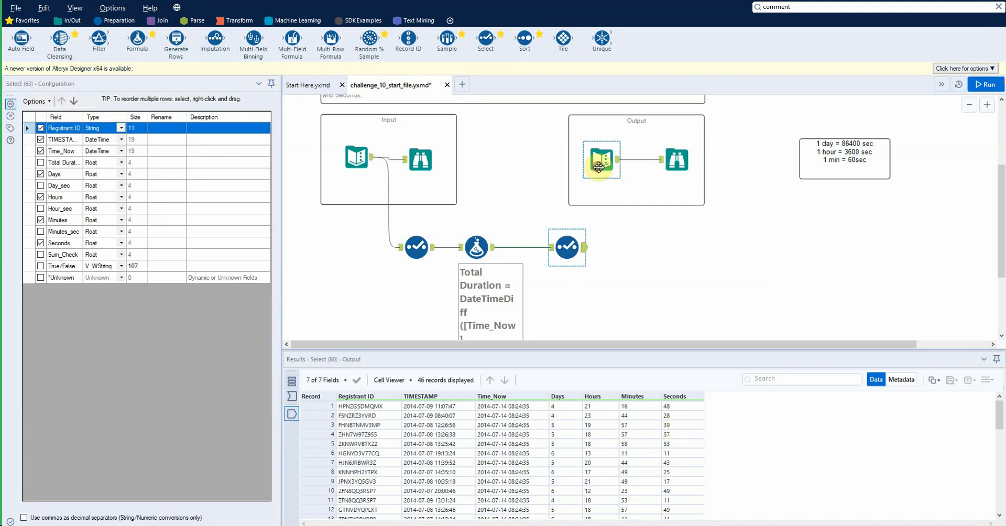
left_click(578, 246)
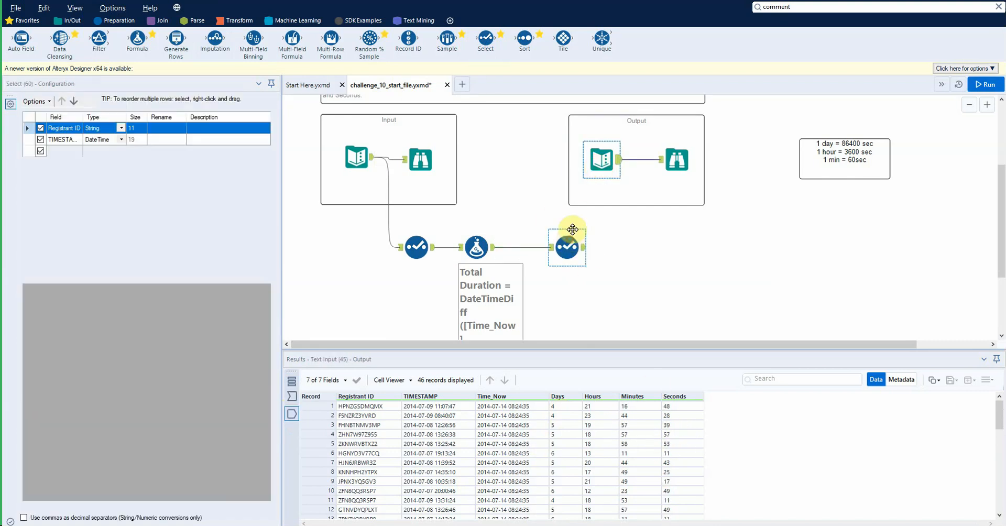
left_click(600, 157)
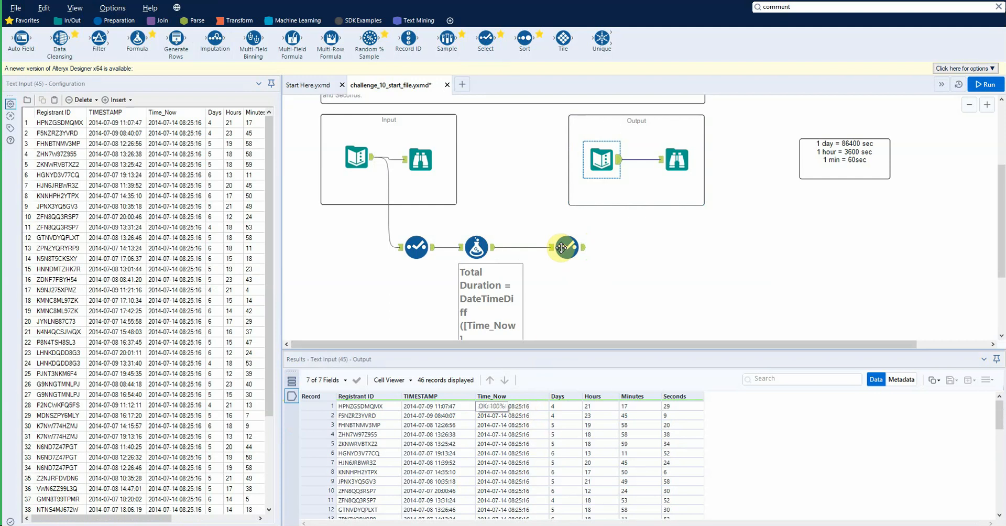
left_click(561, 248)
left_click(596, 158)
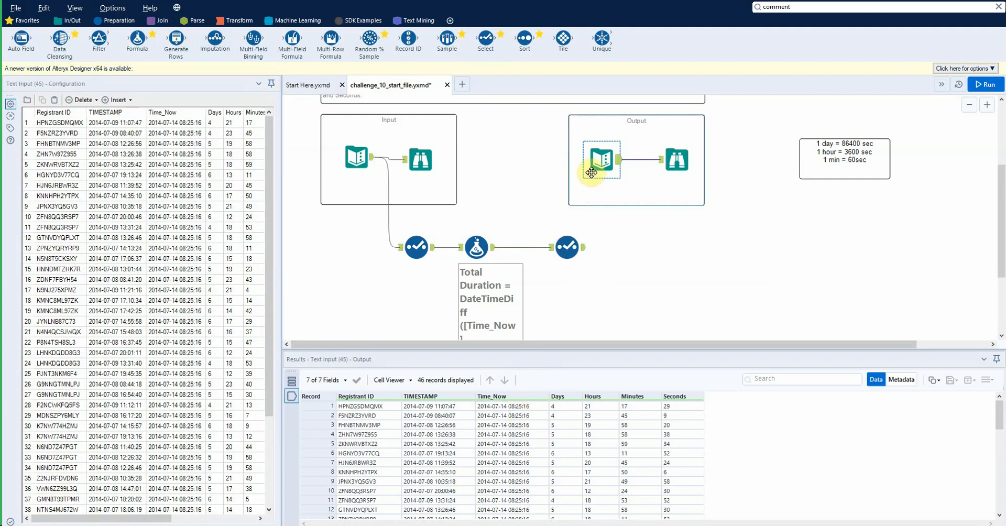
left_click(574, 256)
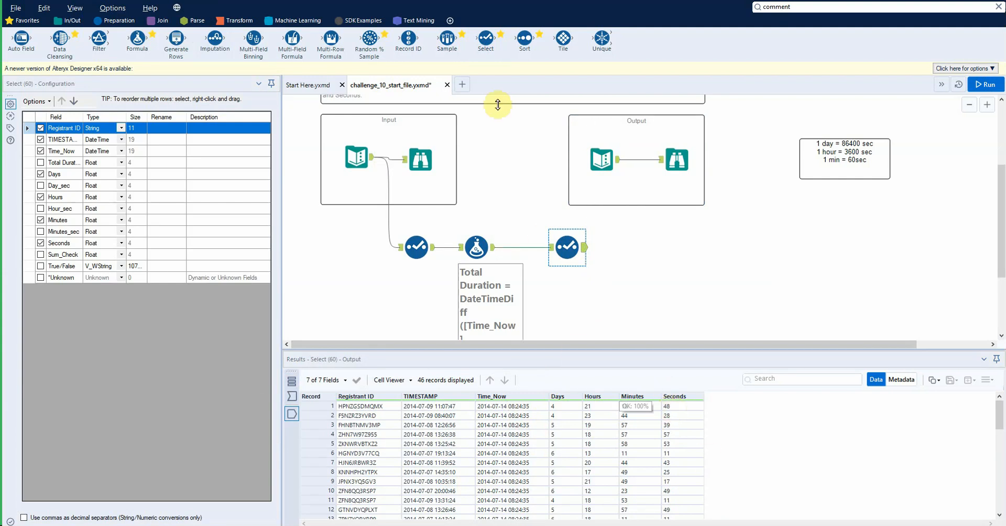
left_click(602, 159)
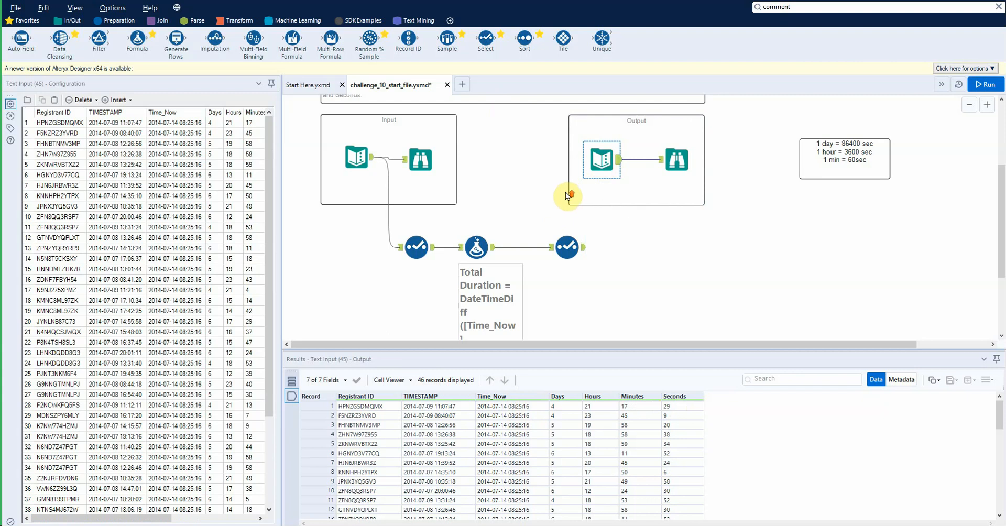
- Reread the use case description and compare the Time_Now values in the Input and Output containers' Text Input tools
scroll(556, 199, "up", 1)
scroll(553, 200, "up", 1)
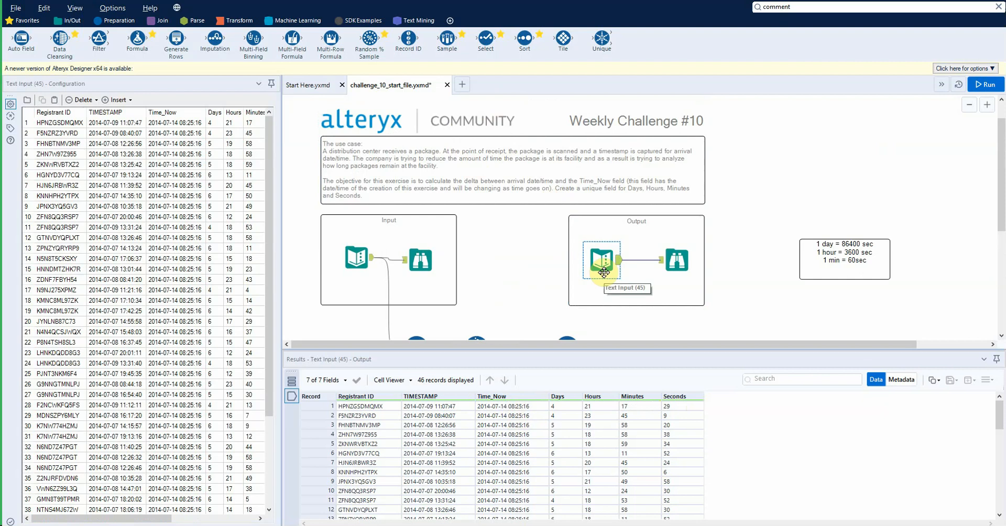
scroll(597, 257, "down", 1)
left_click(357, 234)
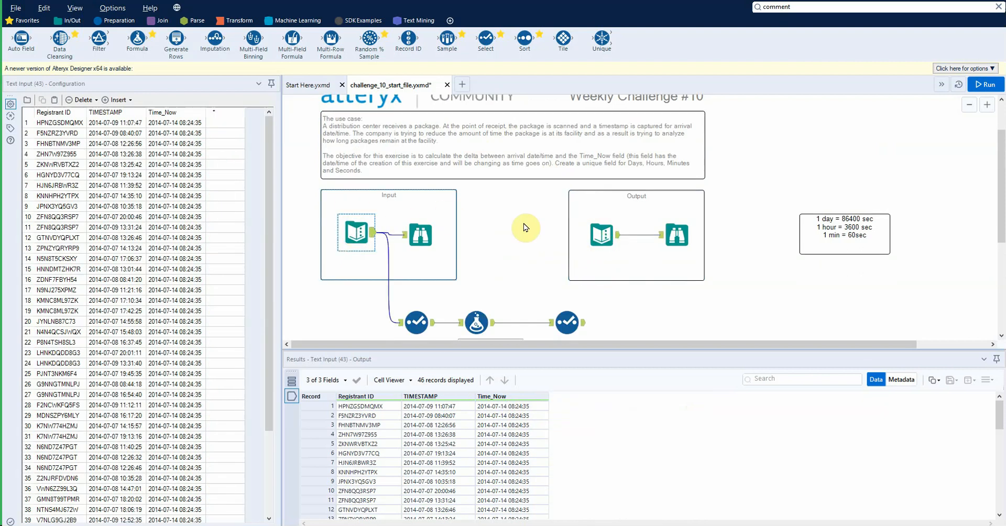
left_click(603, 247)
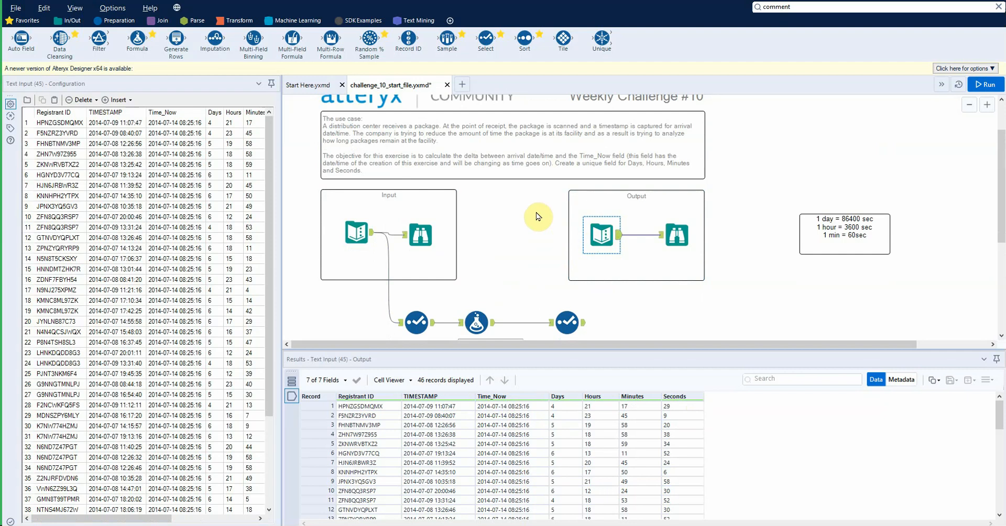
- Compare the Time_Now column of the last Select tool's results with that of the expected output's Text Input
scroll(540, 216, "down", 1)
left_click(568, 272)
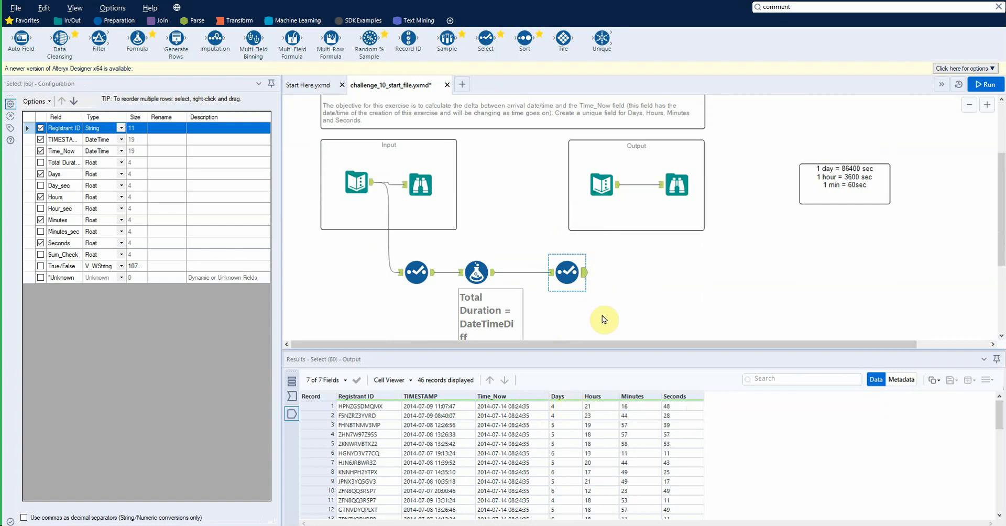
left_click(601, 185)
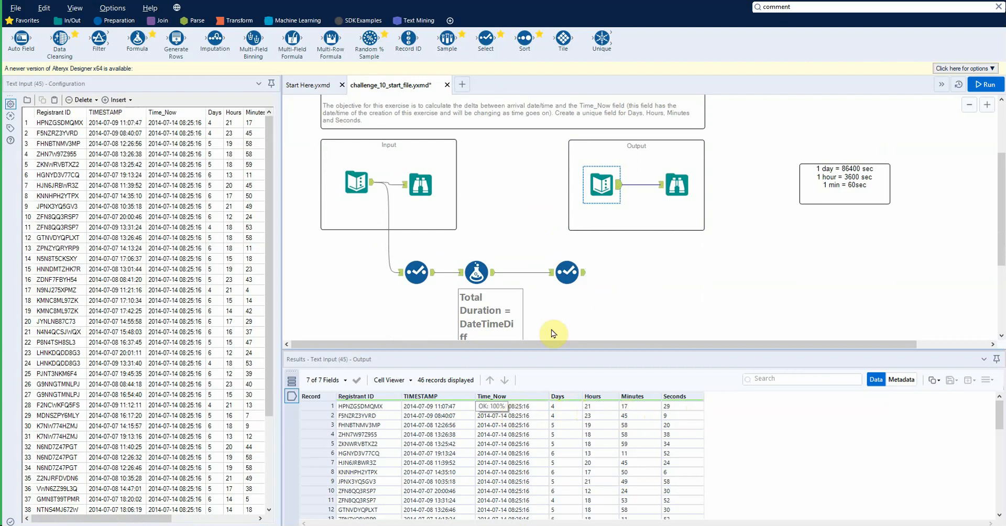
left_click(567, 272)
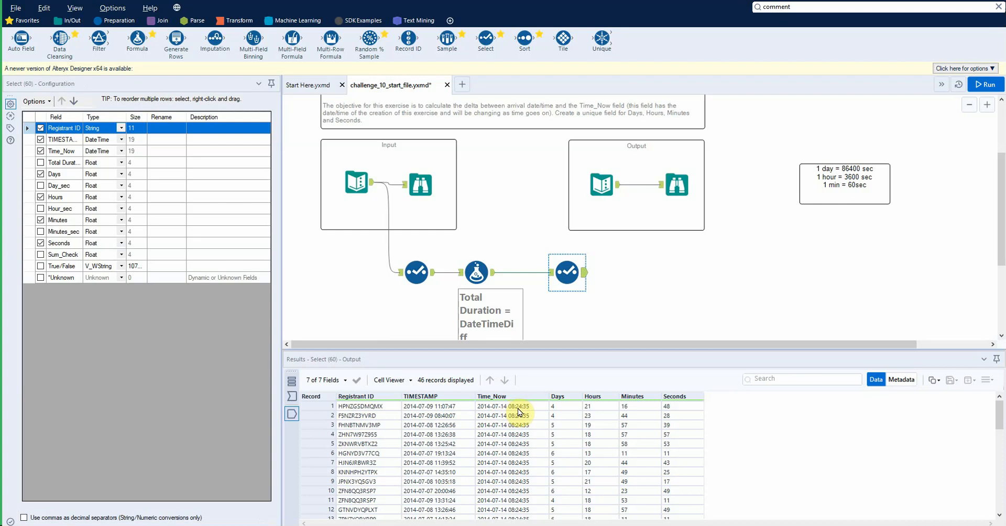
left_click(598, 195)
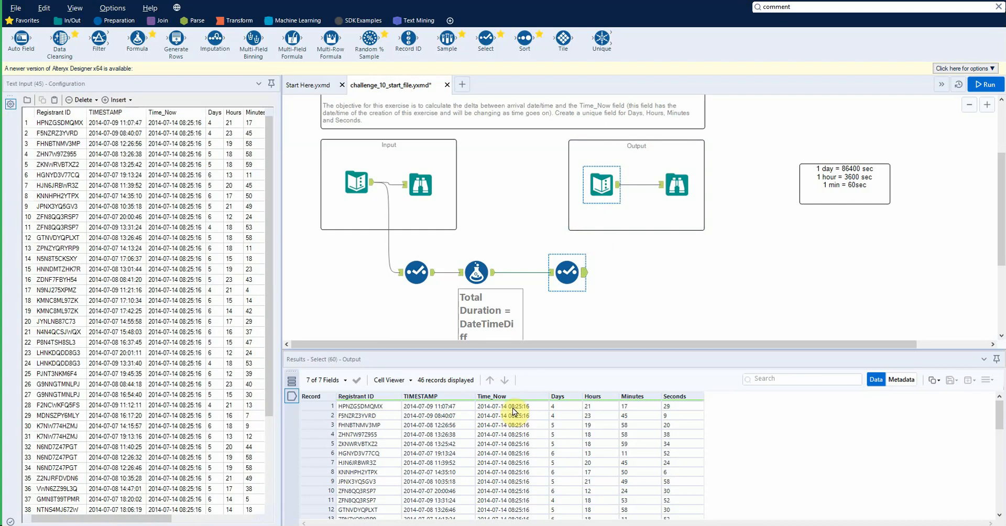
left_click(567, 272)
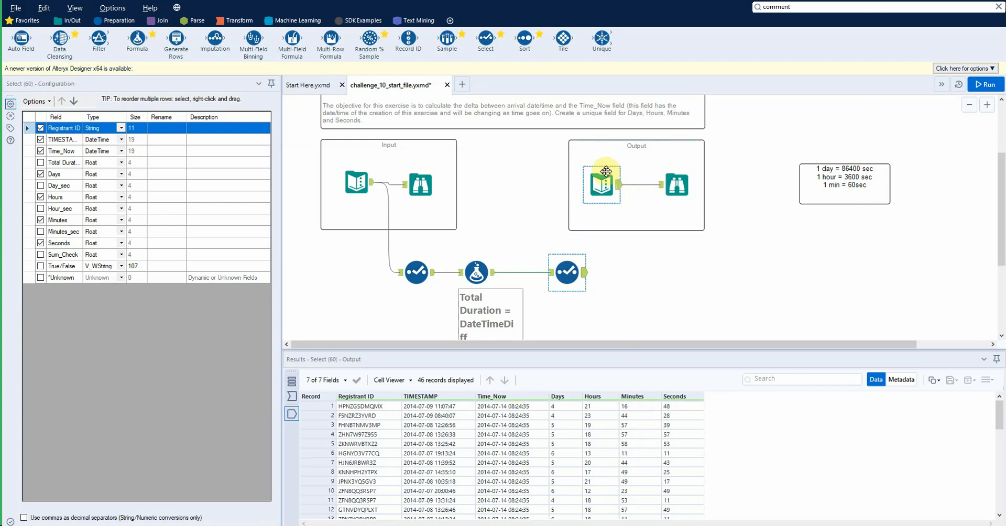
- Select both Select tools and the Formula tool together and move them farther down below the Input and Output containers
scroll(637, 270, "down", 1)
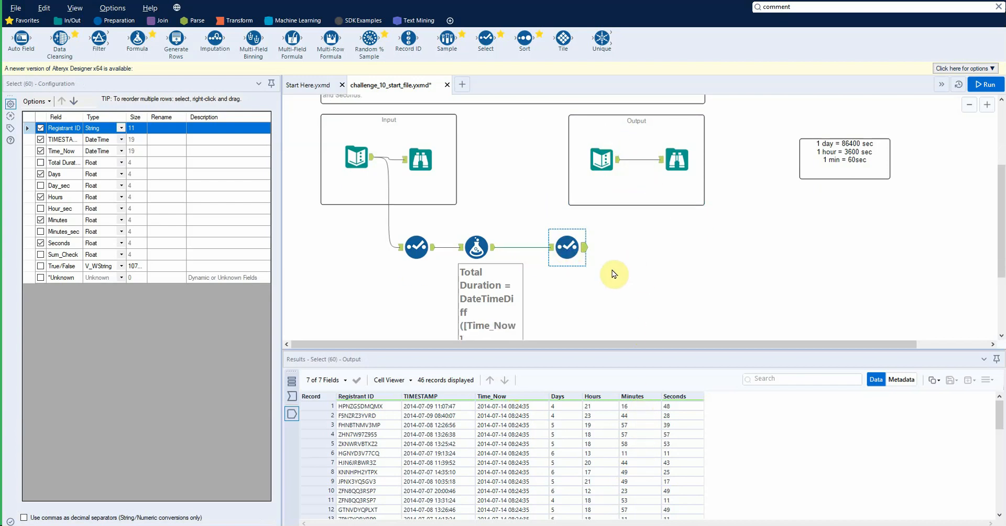
left_click_drag(593, 296, 425, 288)
scroll(629, 229, "down", 2)
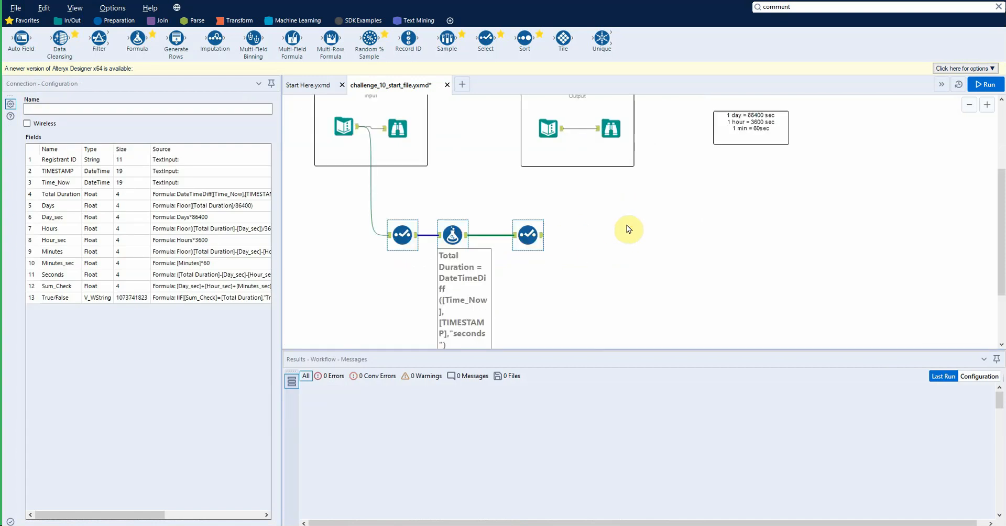
left_click(440, 251)
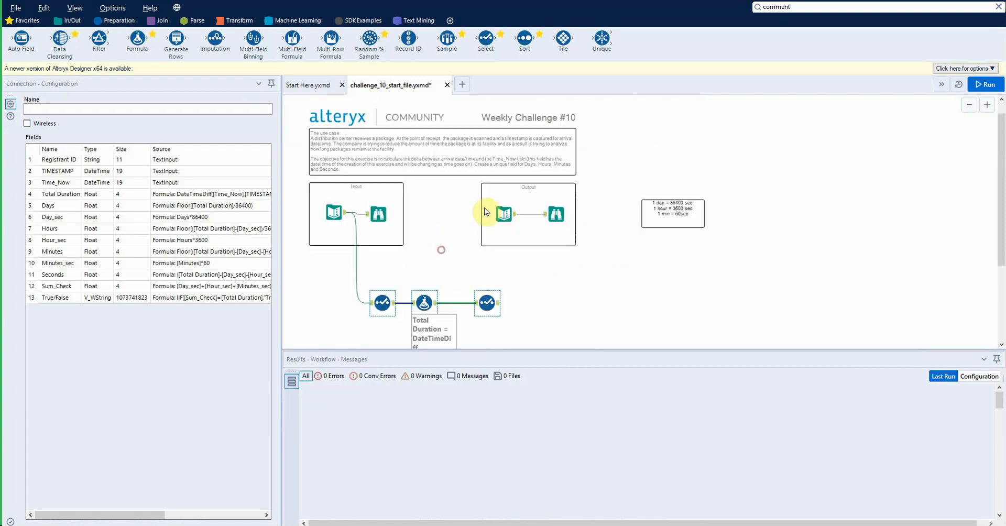